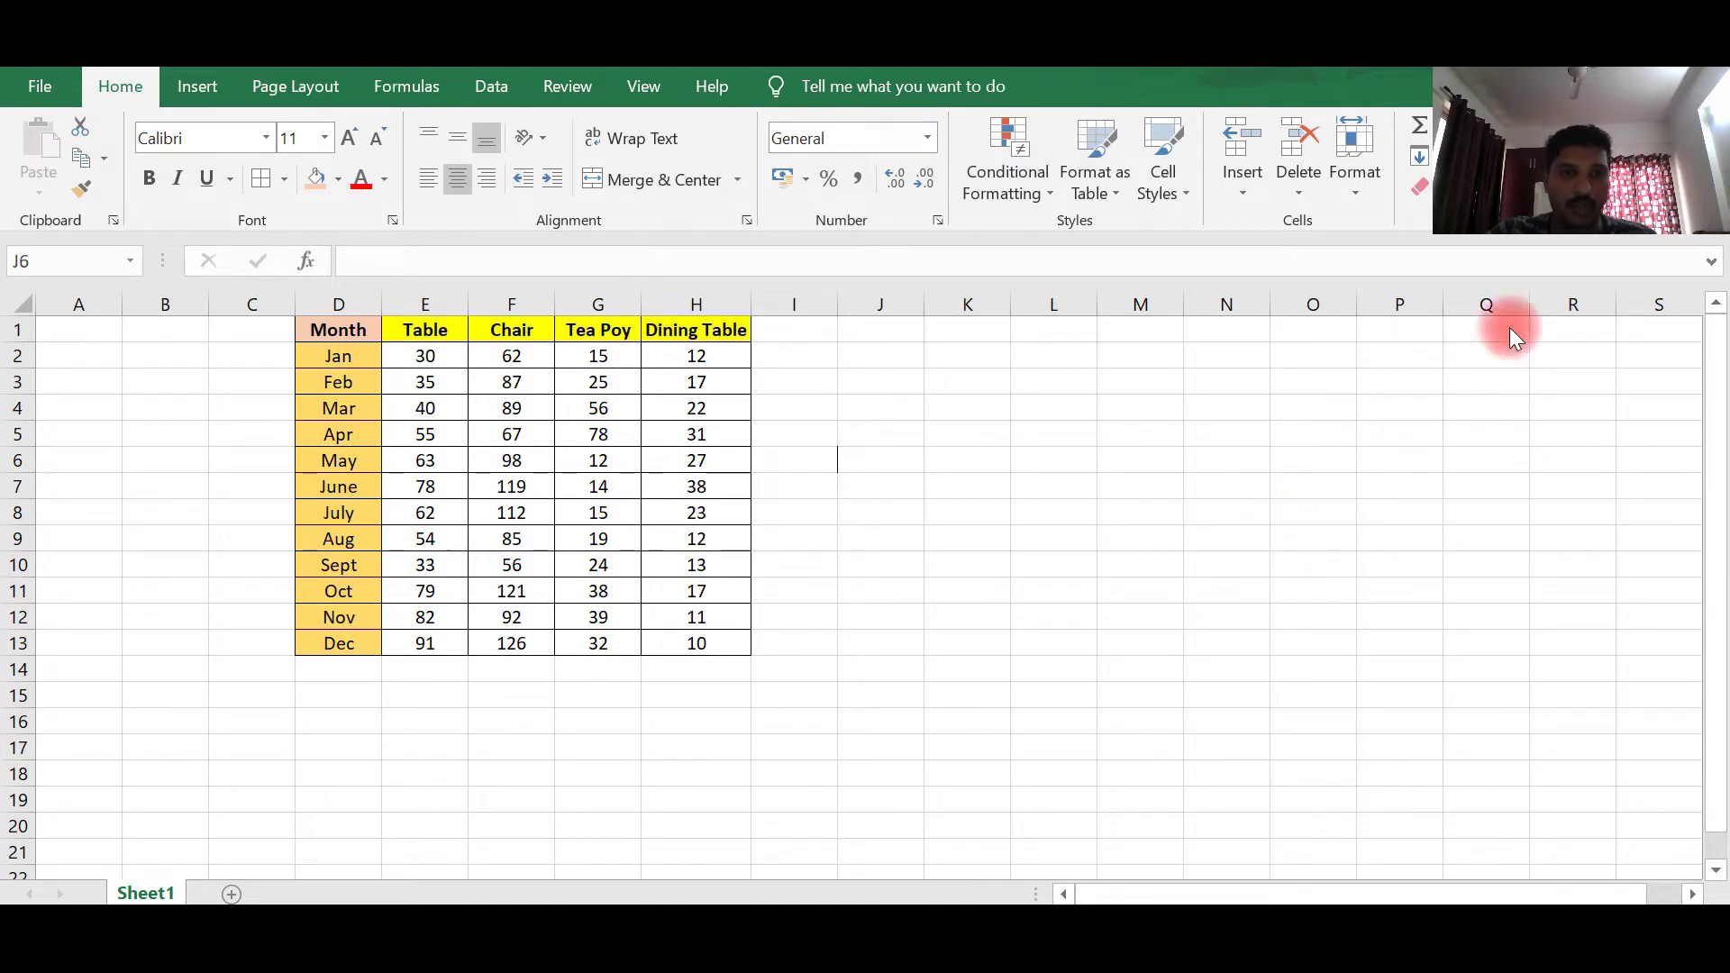
Enter the multiplier 1.1 in cell J6 beside the monthly sales table.
left_click(858, 451)
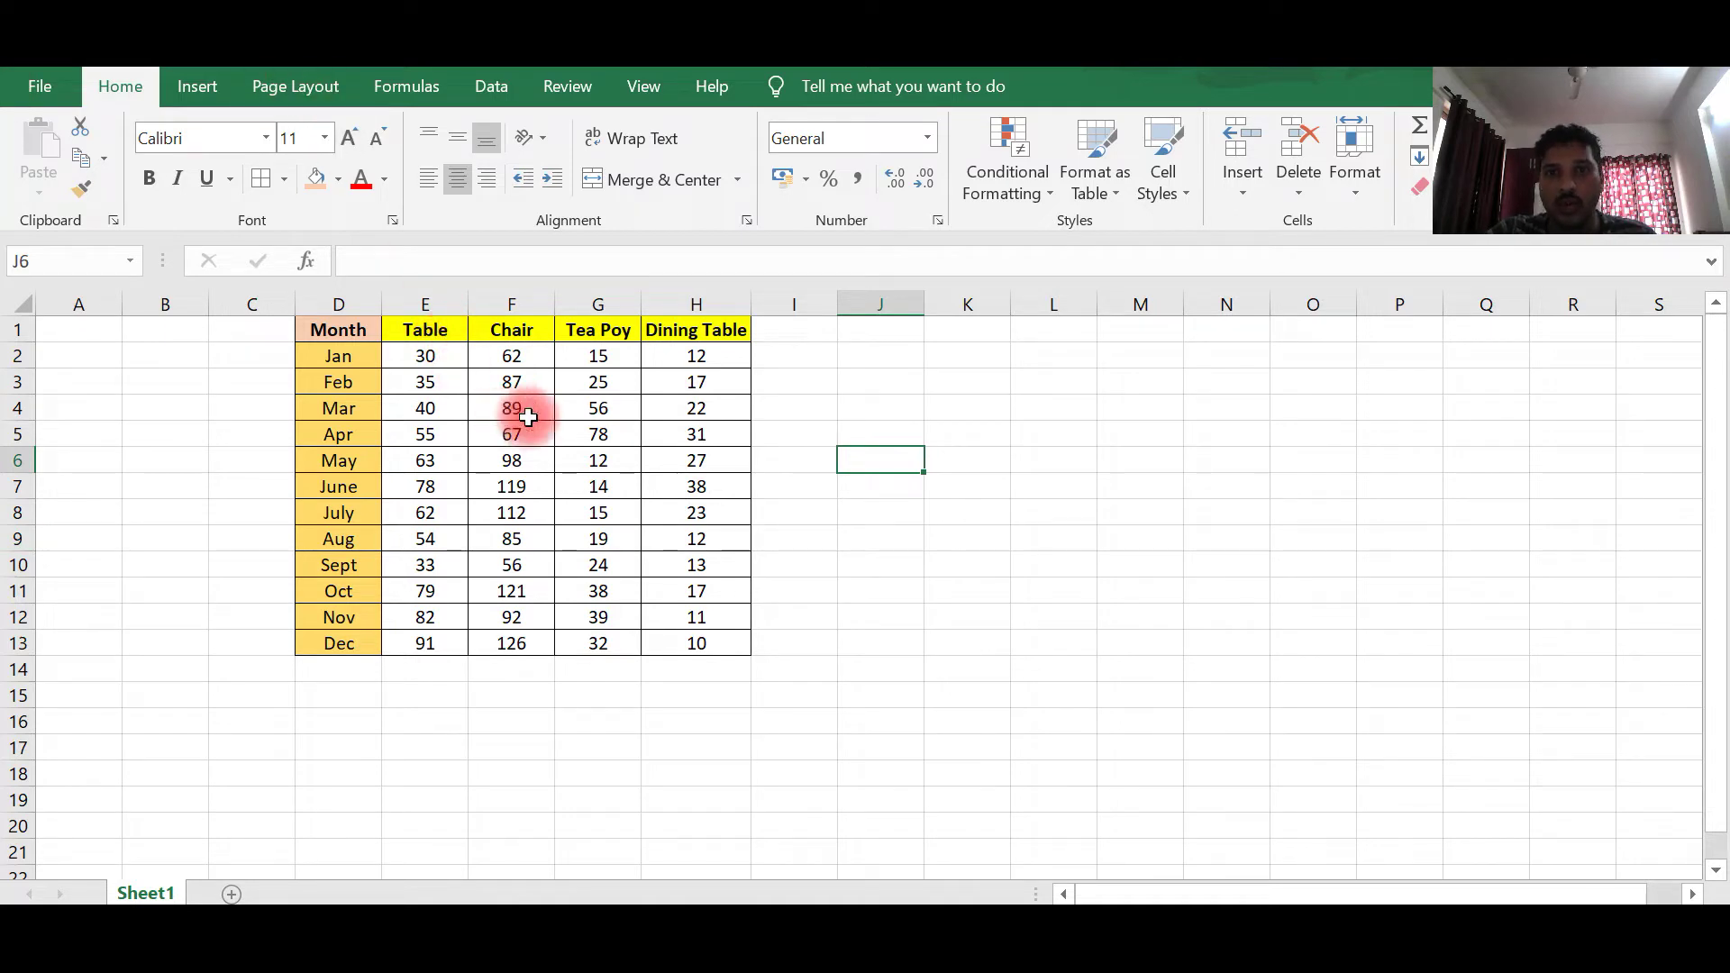
left_click(970, 356)
left_click(866, 448)
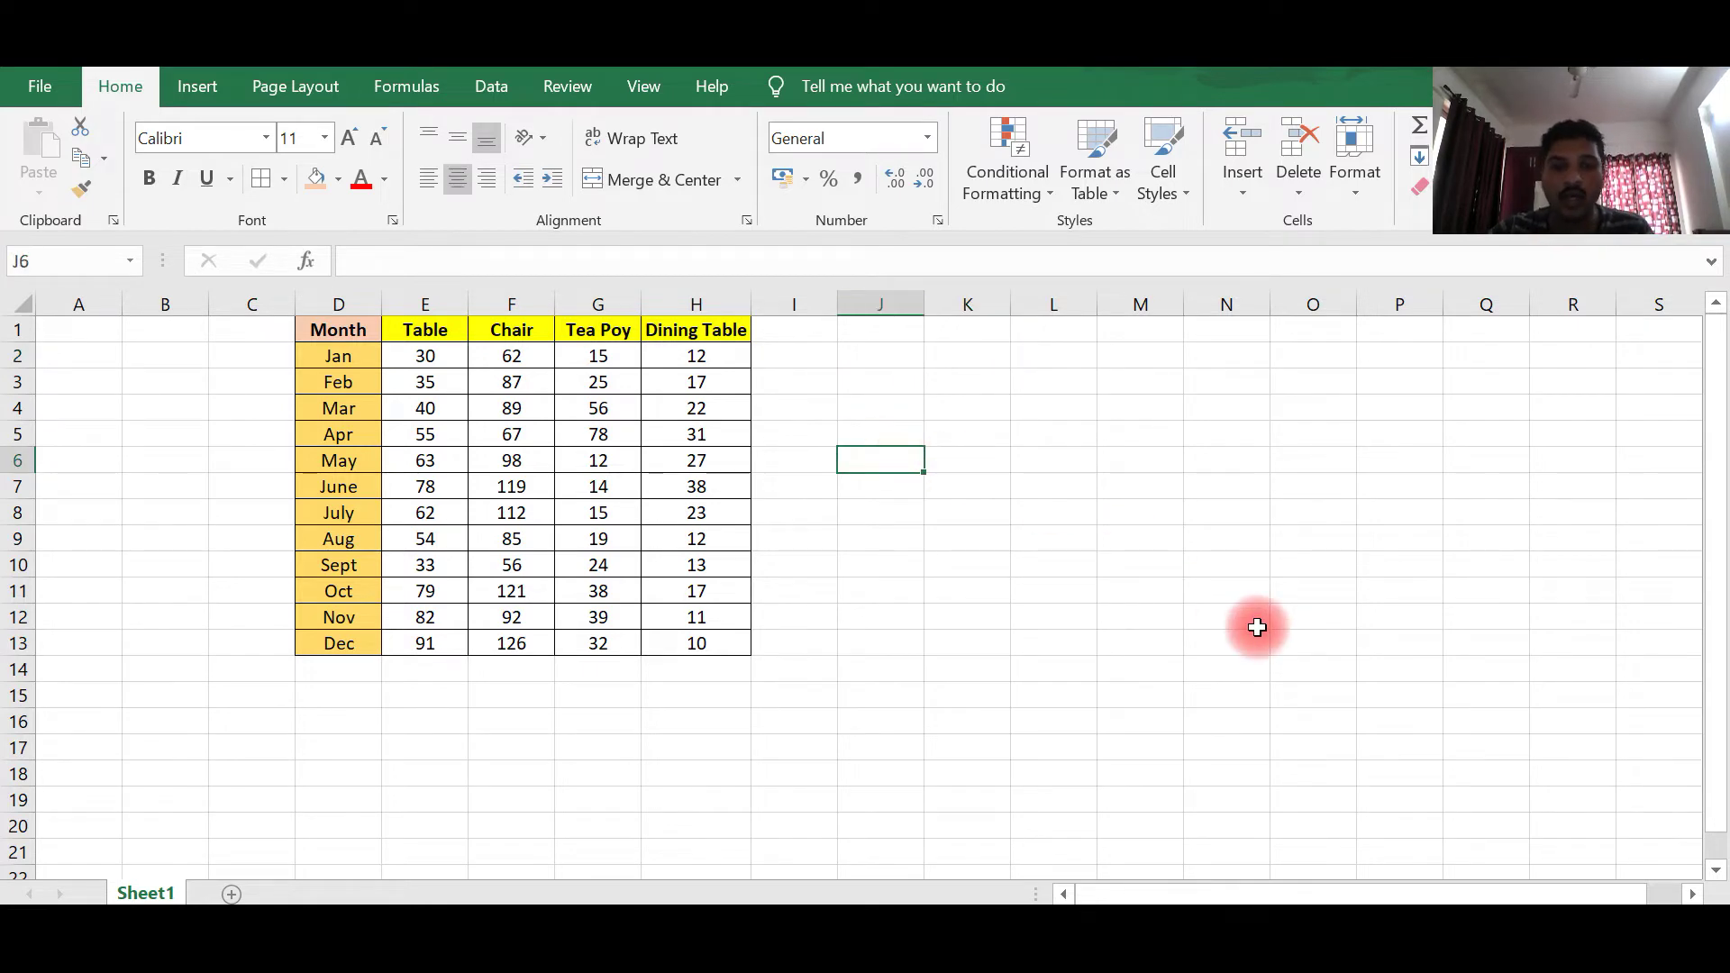
type("1.1")
key("Return")
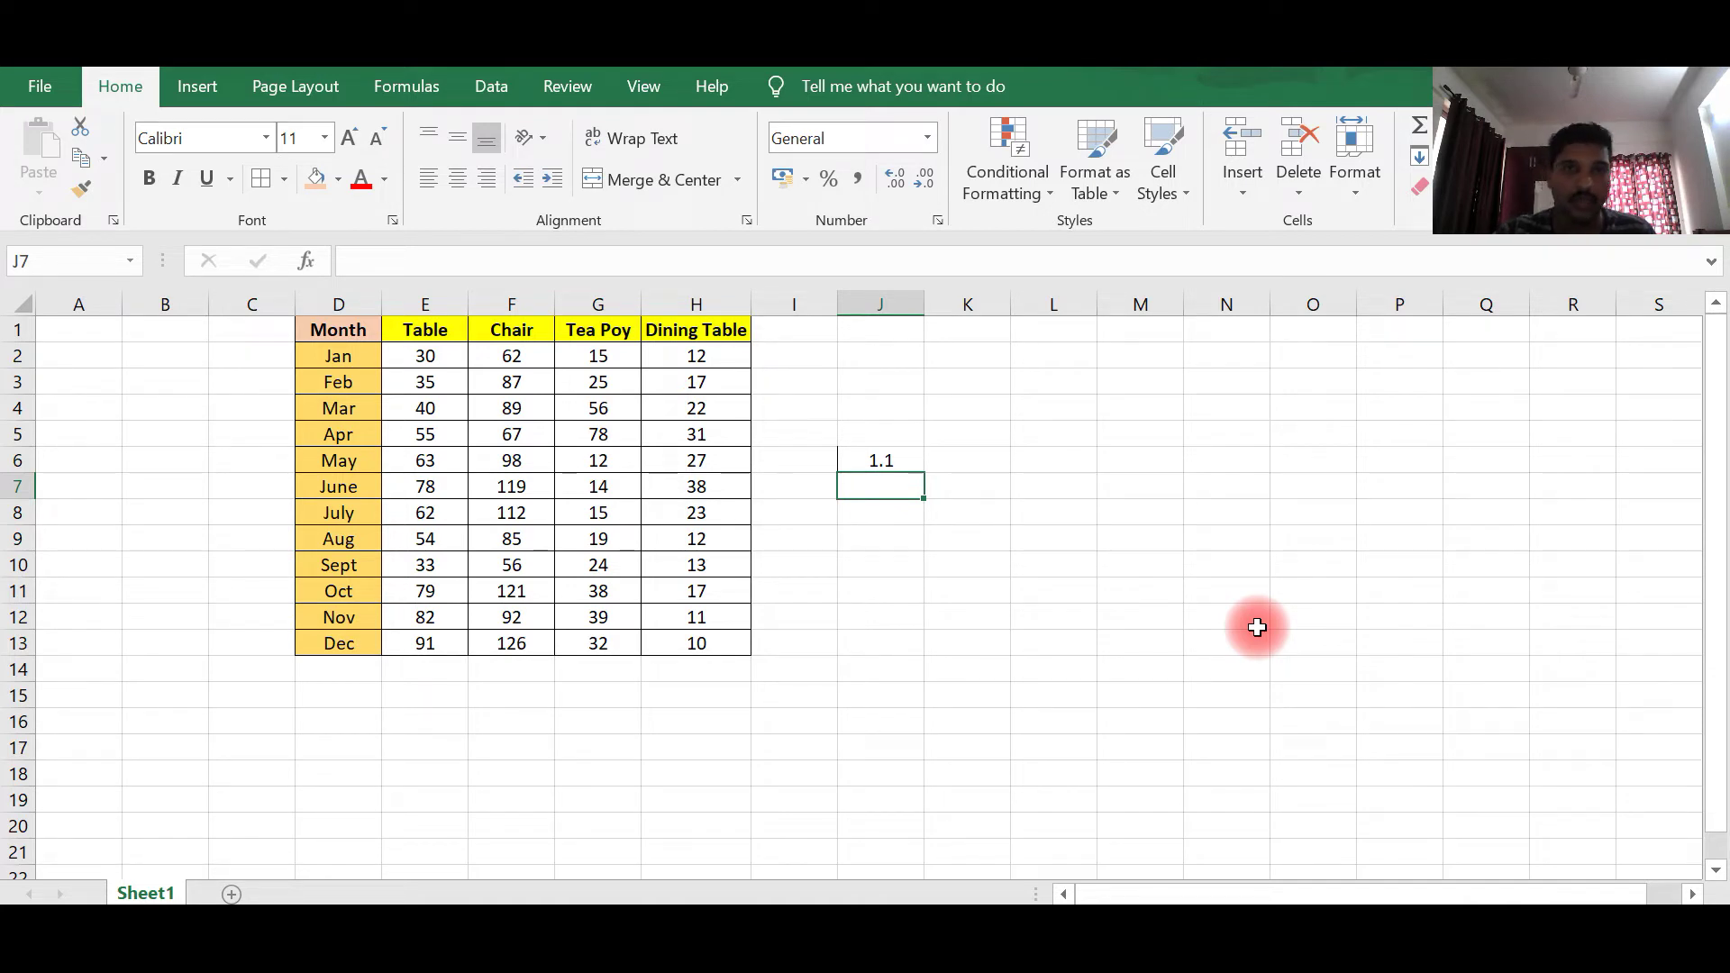
Enter the formula =E2*1.1 in cell K2 to scale the January Table figure.
left_click(961, 357)
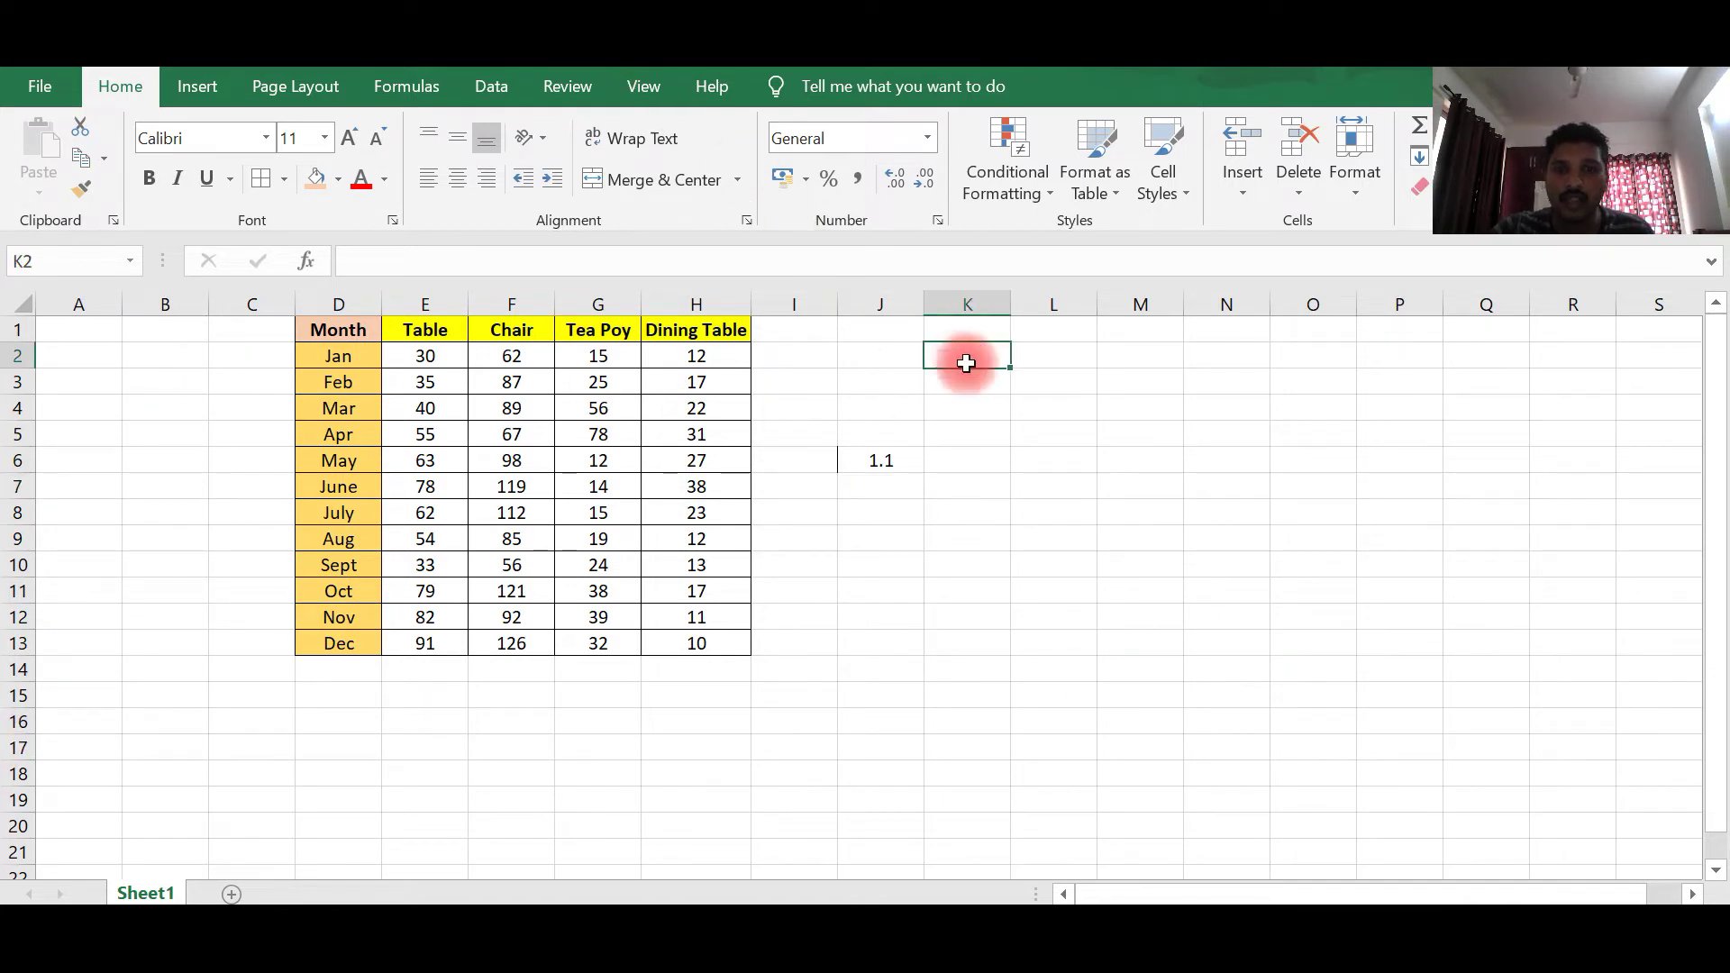
type("=")
left_click(419, 357)
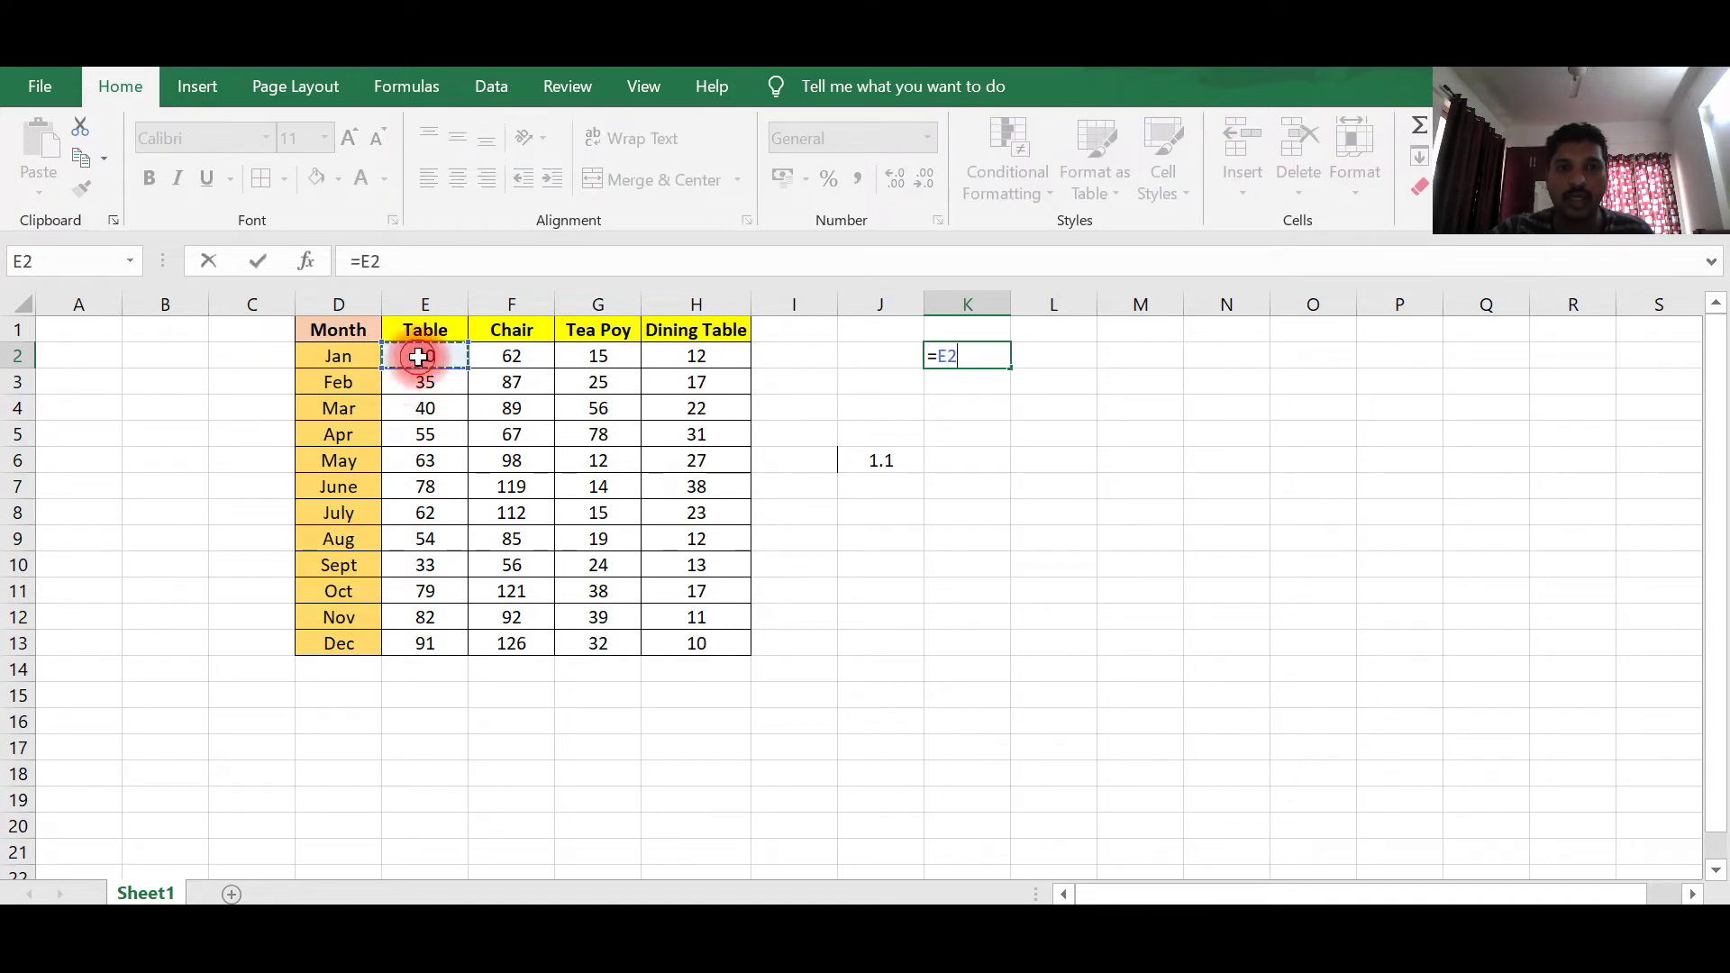
type("*")
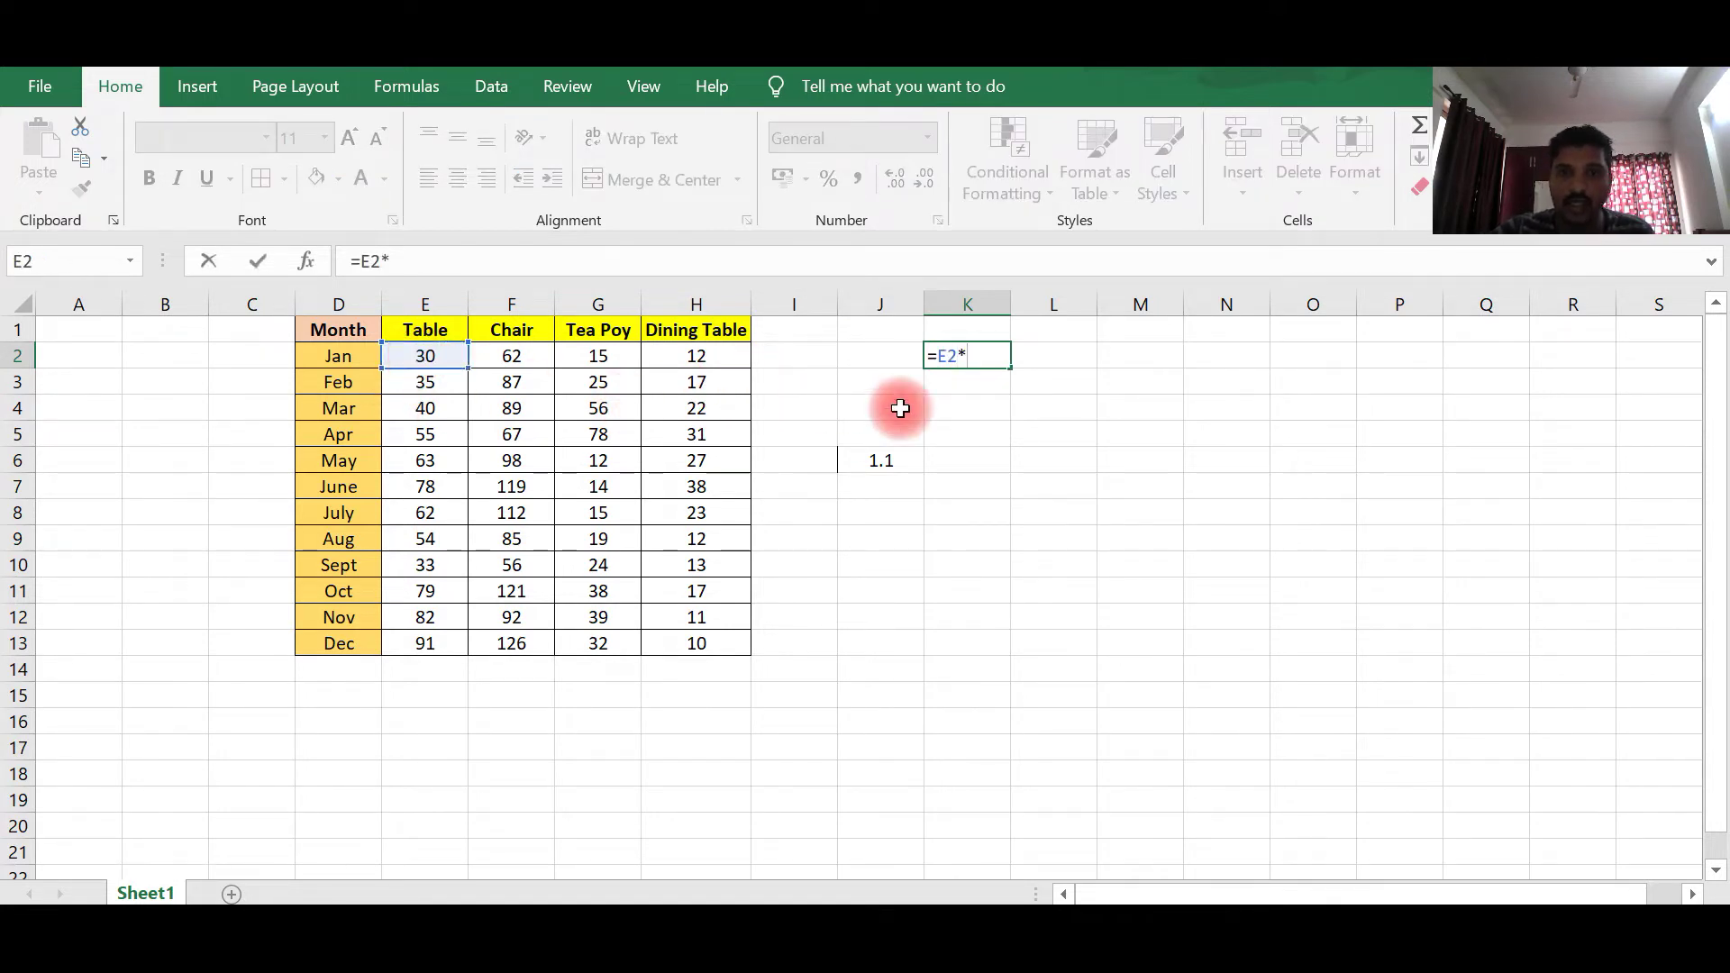
key("Return")
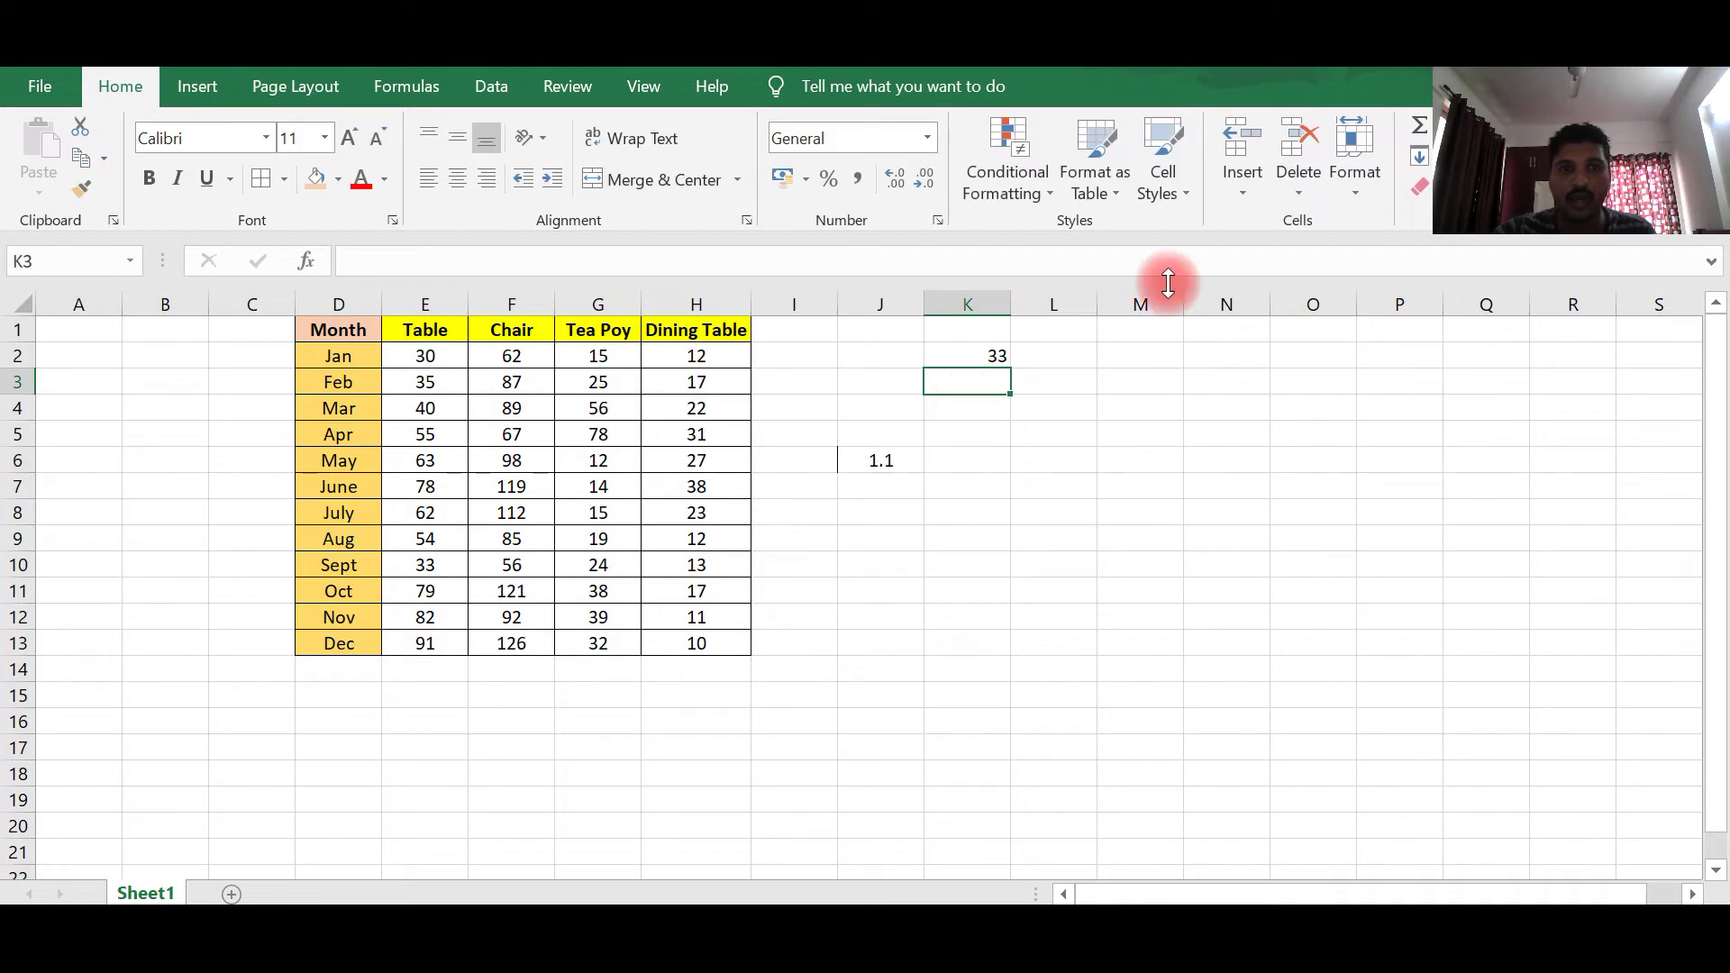
Fill the K2 formula across to column N and down to row 13, and clear the extra result in O2.
left_click(999, 356)
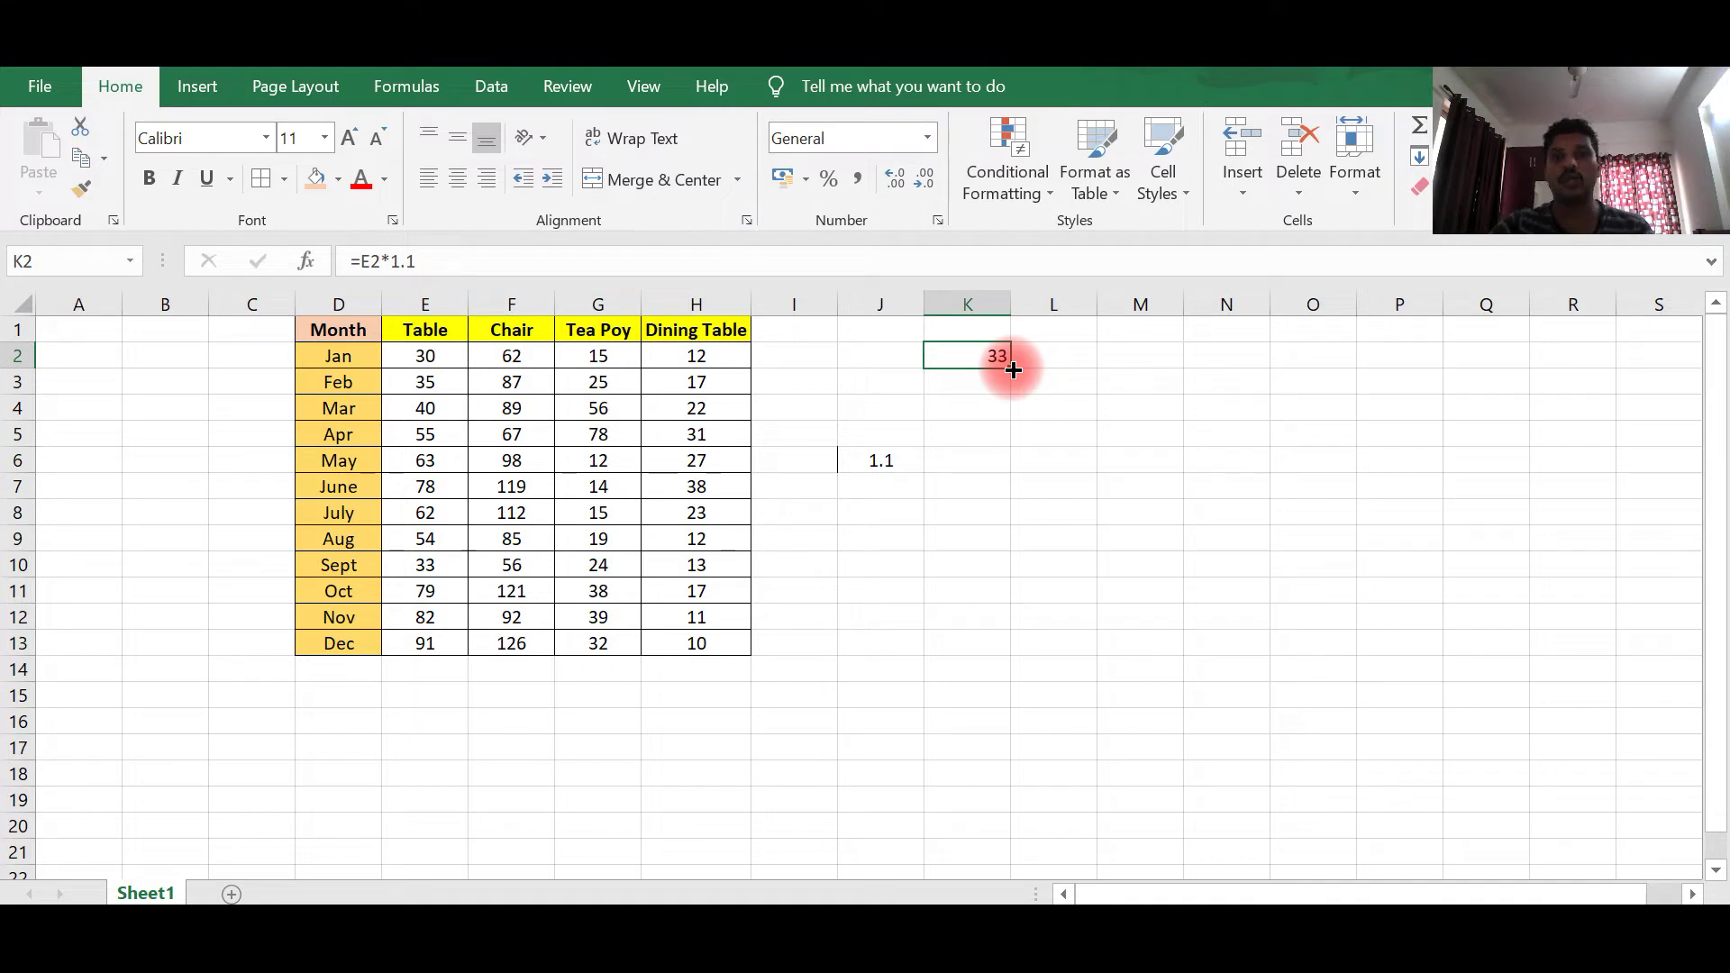
left_click_drag(1013, 369, 1338, 375)
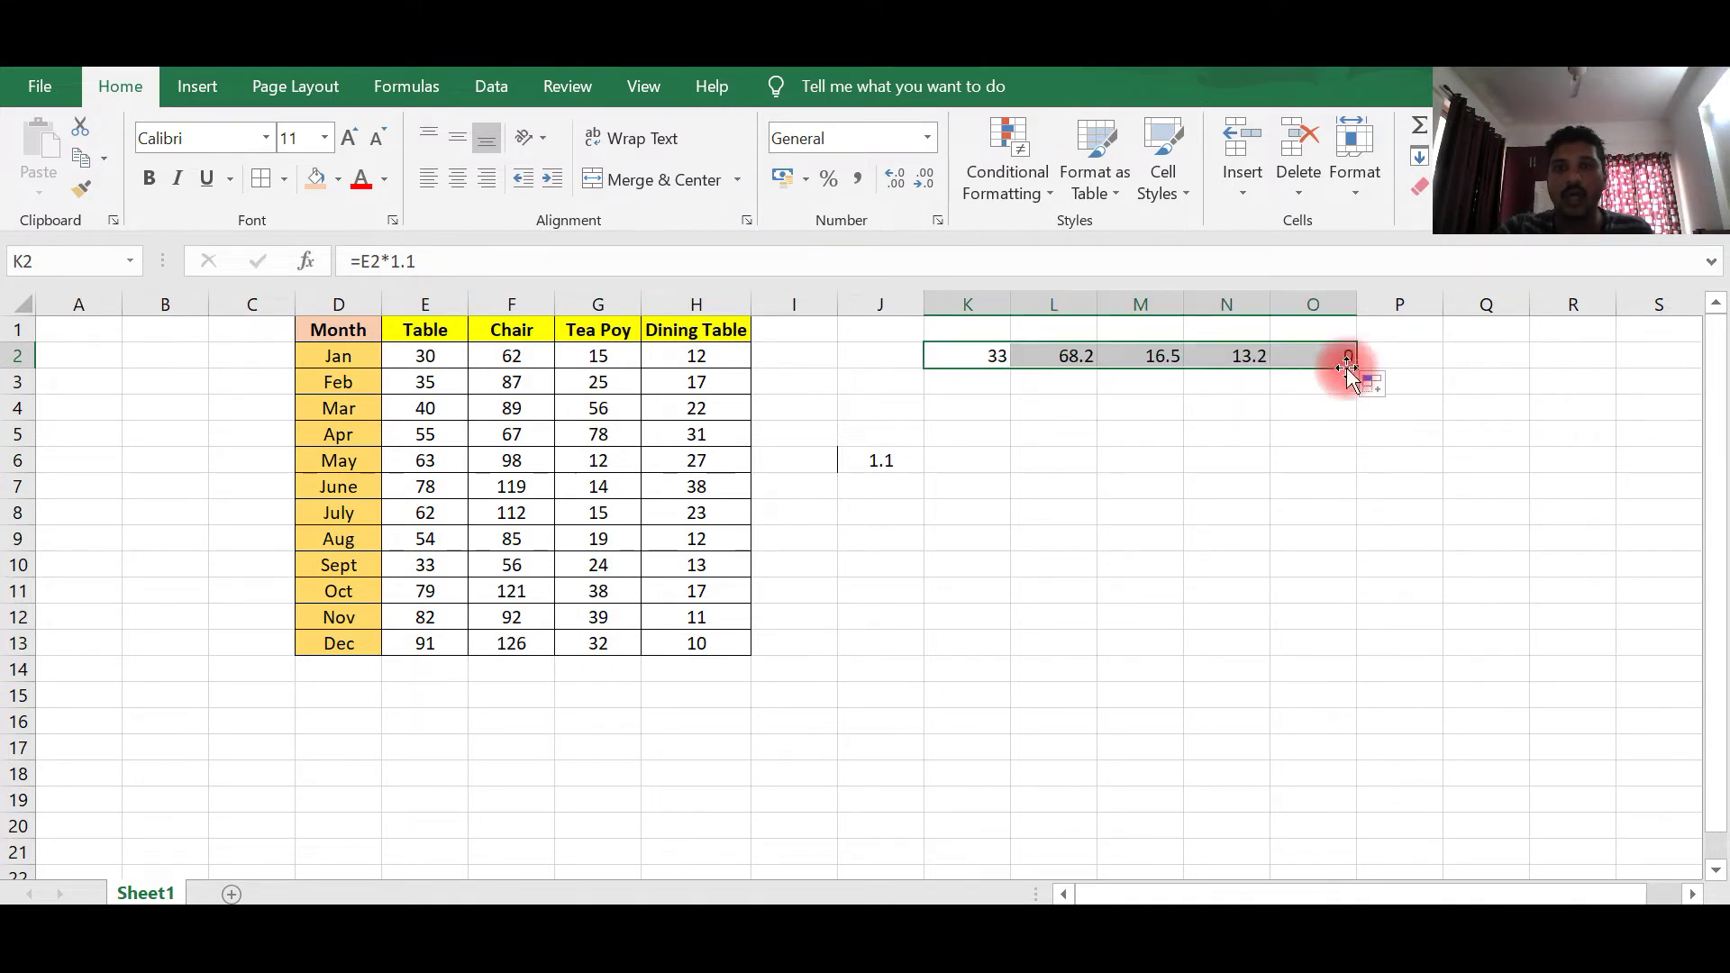
left_click(1255, 353)
left_click_drag(965, 354, 1274, 648)
left_click(1356, 353)
key("Delete")
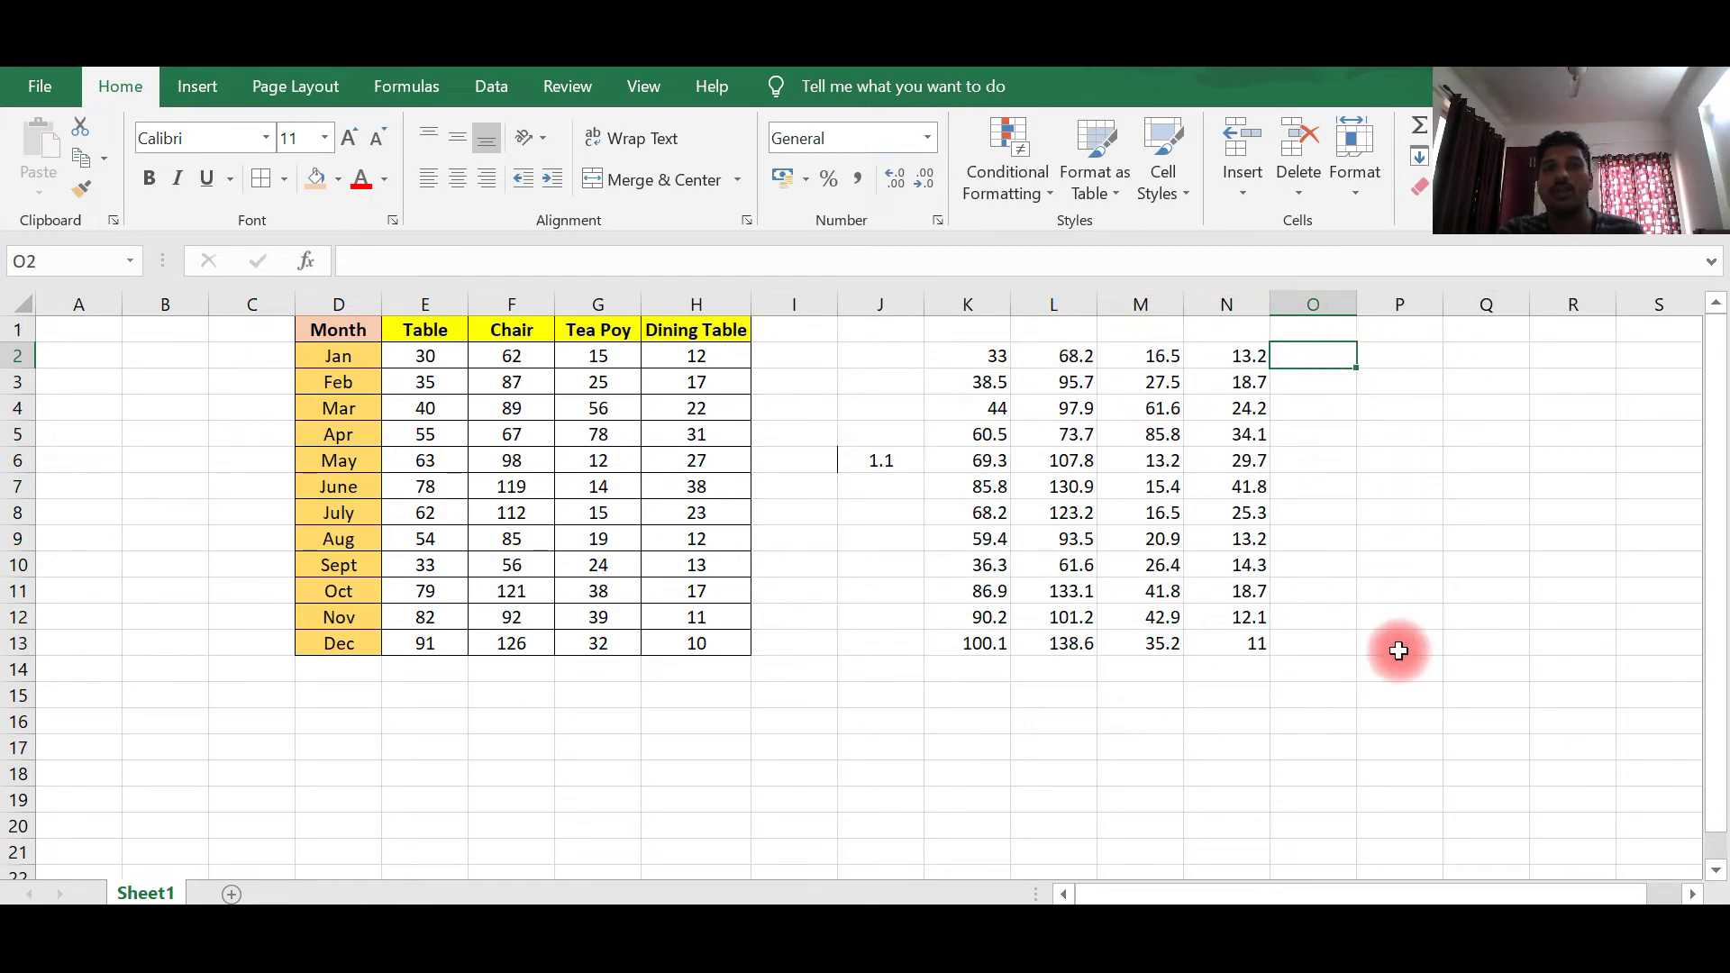
Delete the calculated results in the range K2:N13.
left_click(1002, 645)
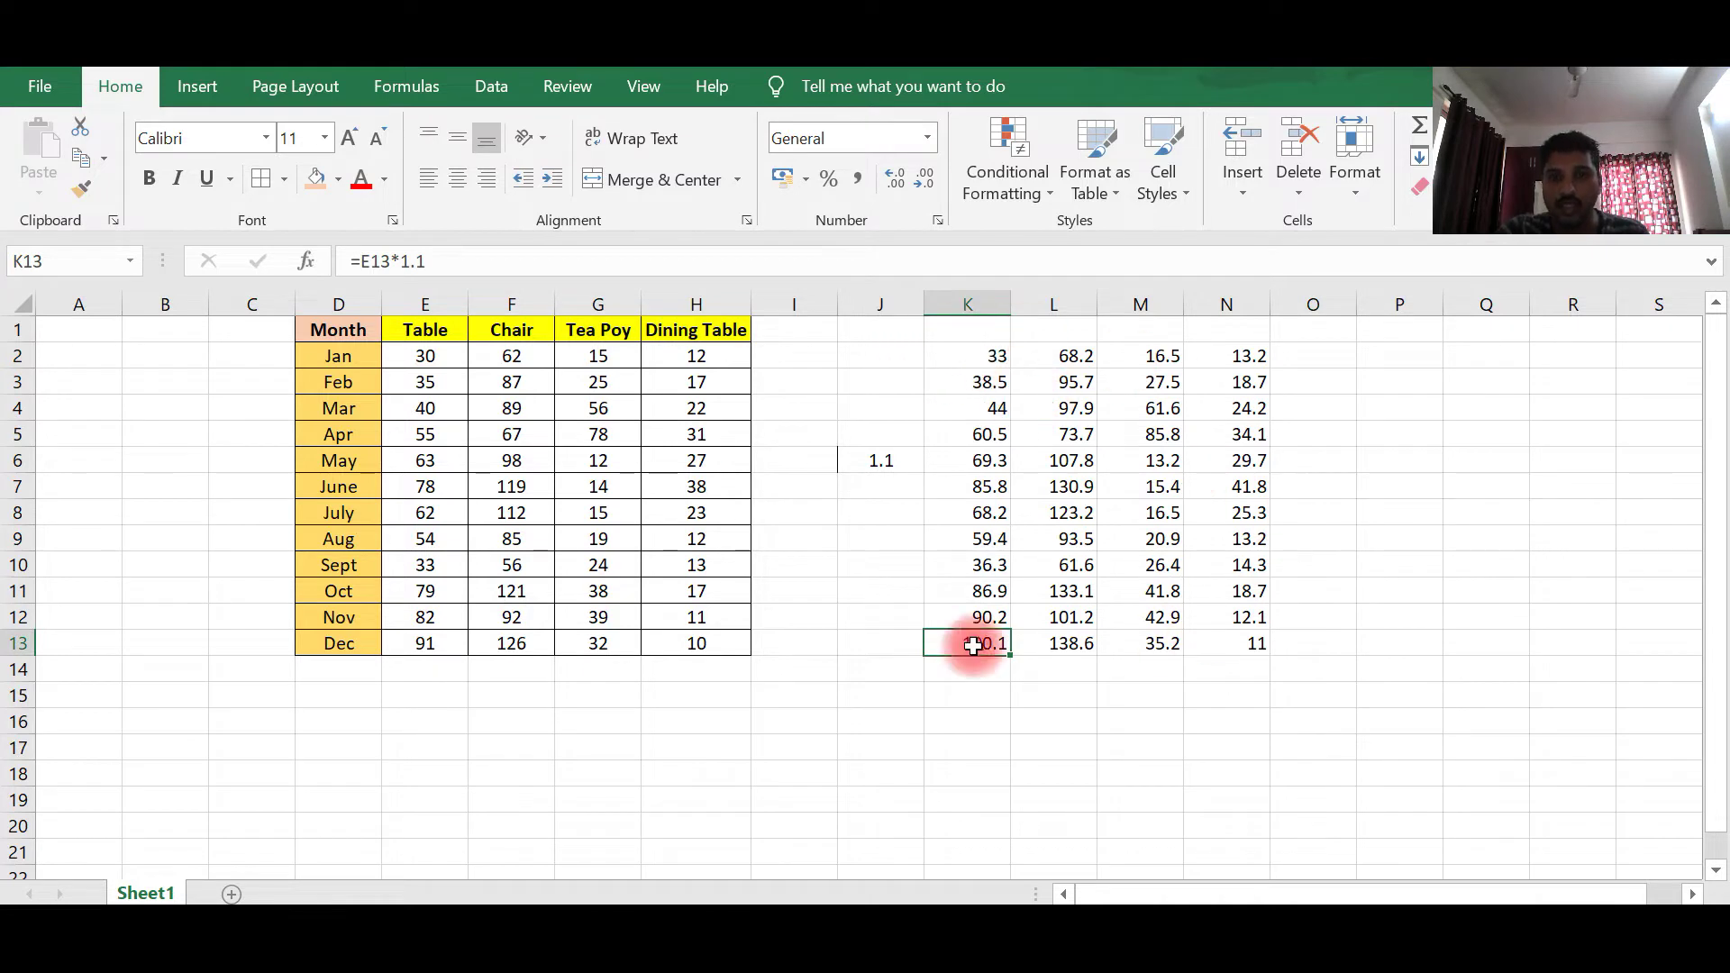
left_click_drag(1013, 348, 1223, 633)
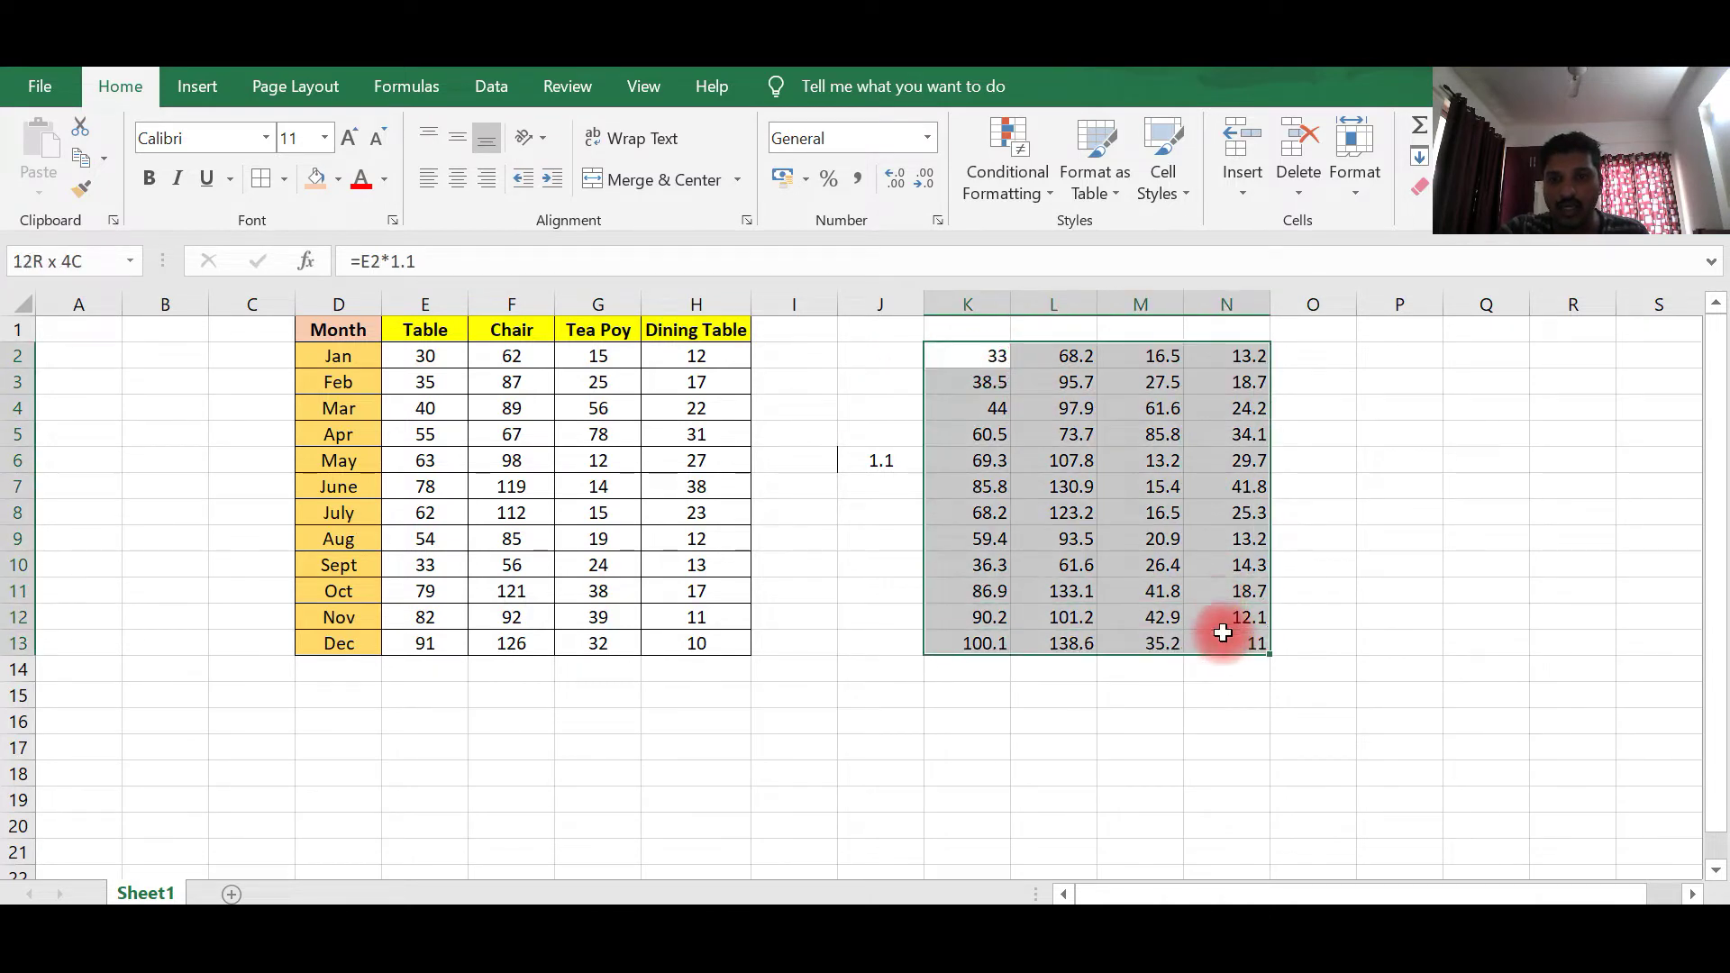
key("Delete")
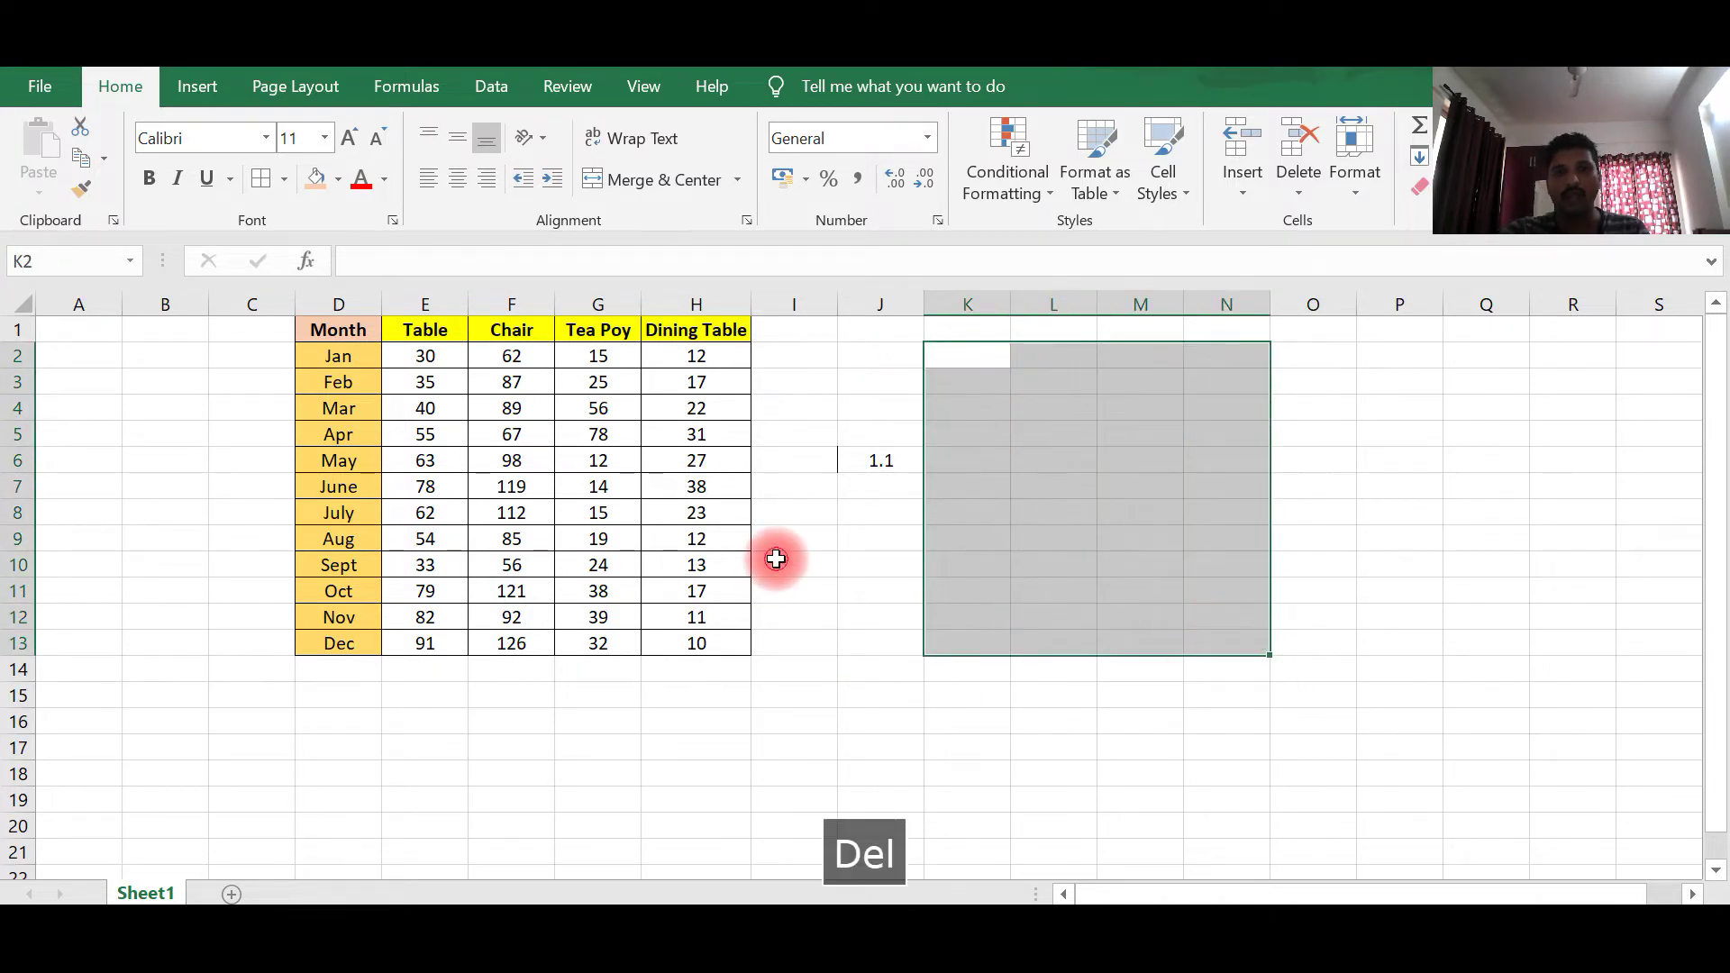
left_click(776, 562)
Copy the multiplier in J6 and paste it onto E2:H13 using Paste Special with the Multiply operation.
left_click(881, 458)
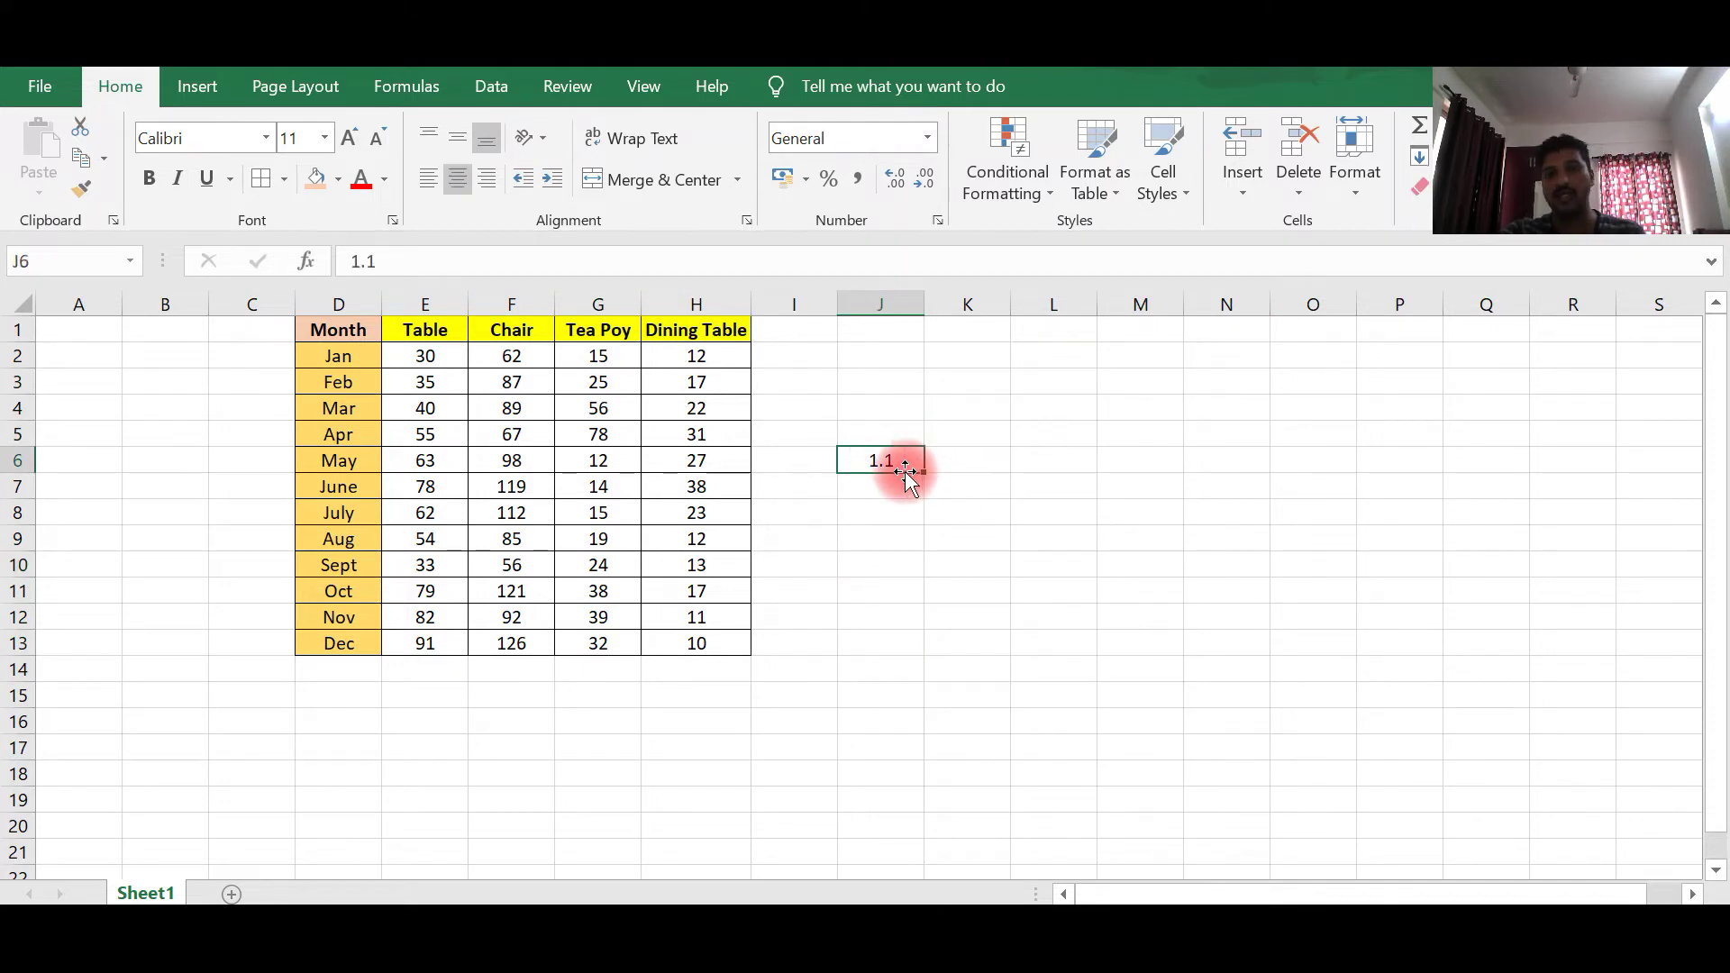
key("ctrl+c")
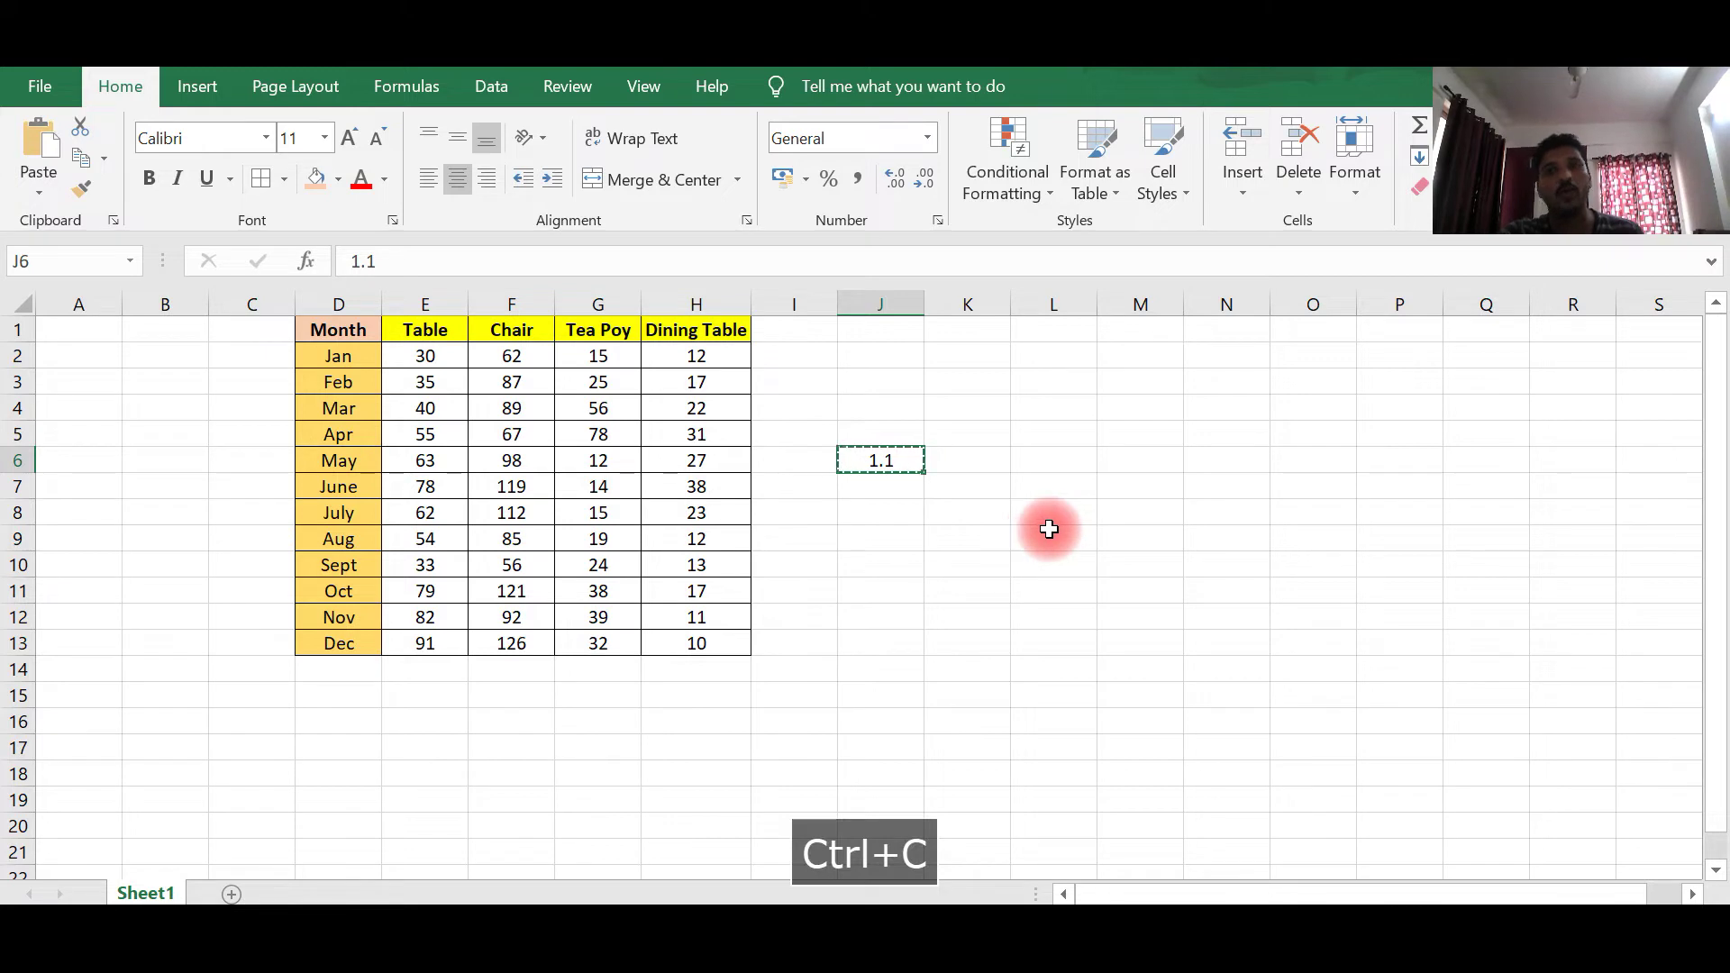
left_click_drag(434, 351, 746, 645)
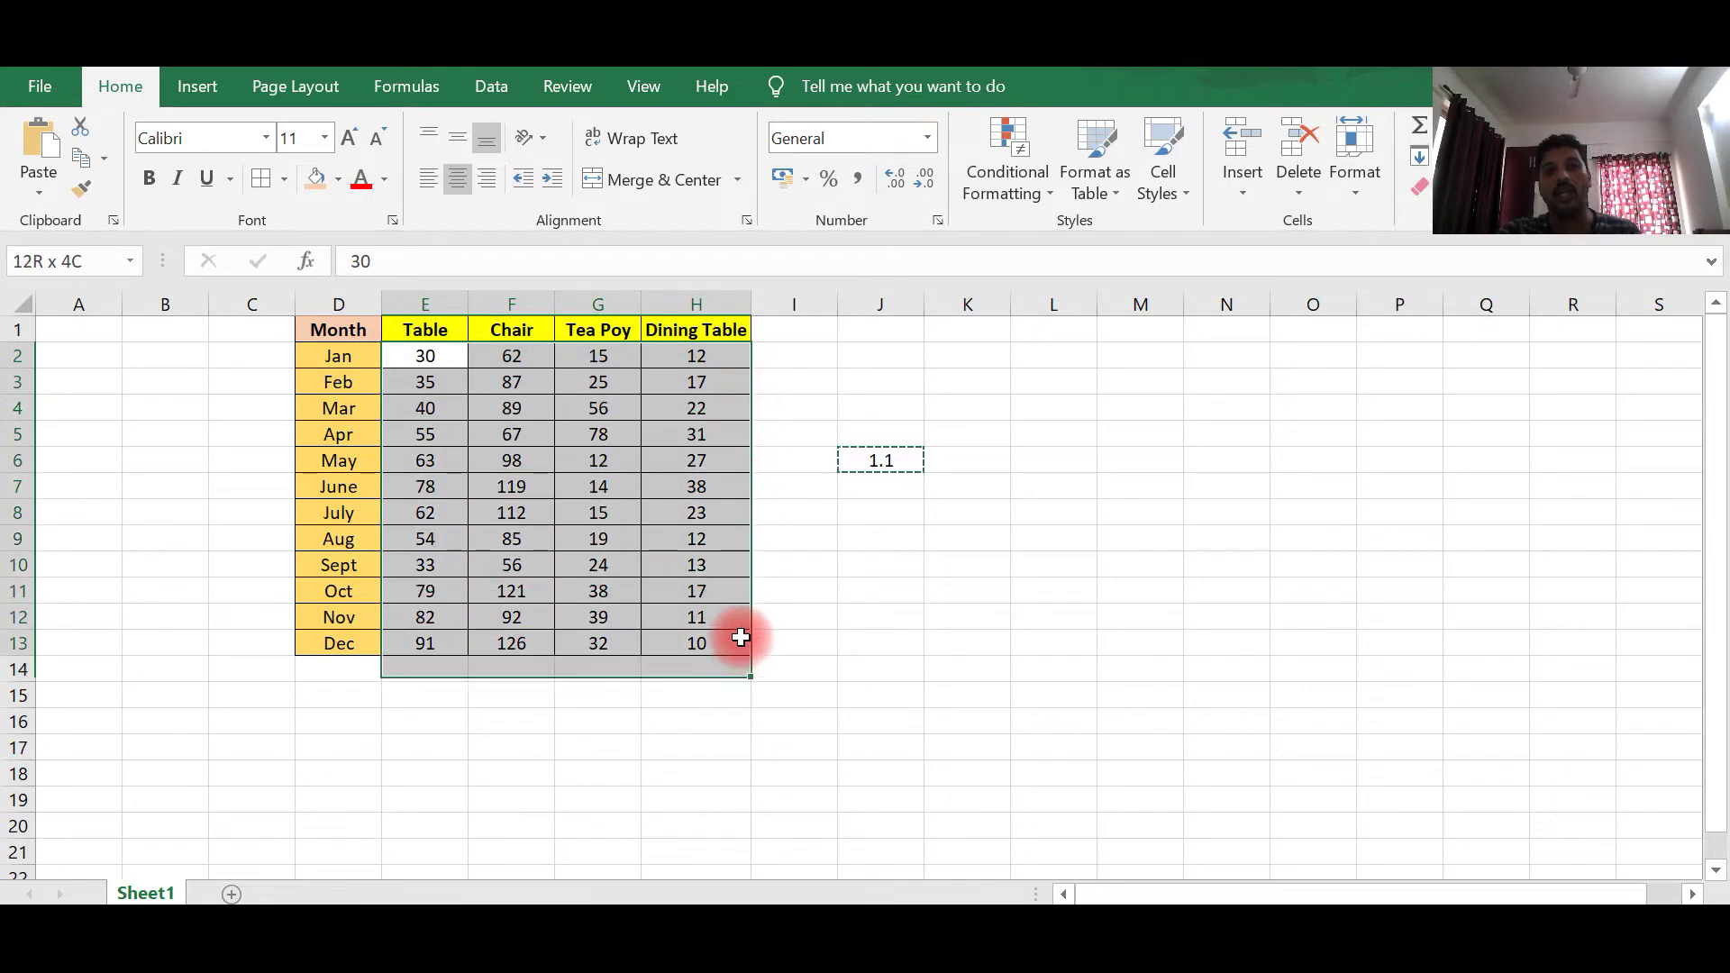
right_click(629, 450)
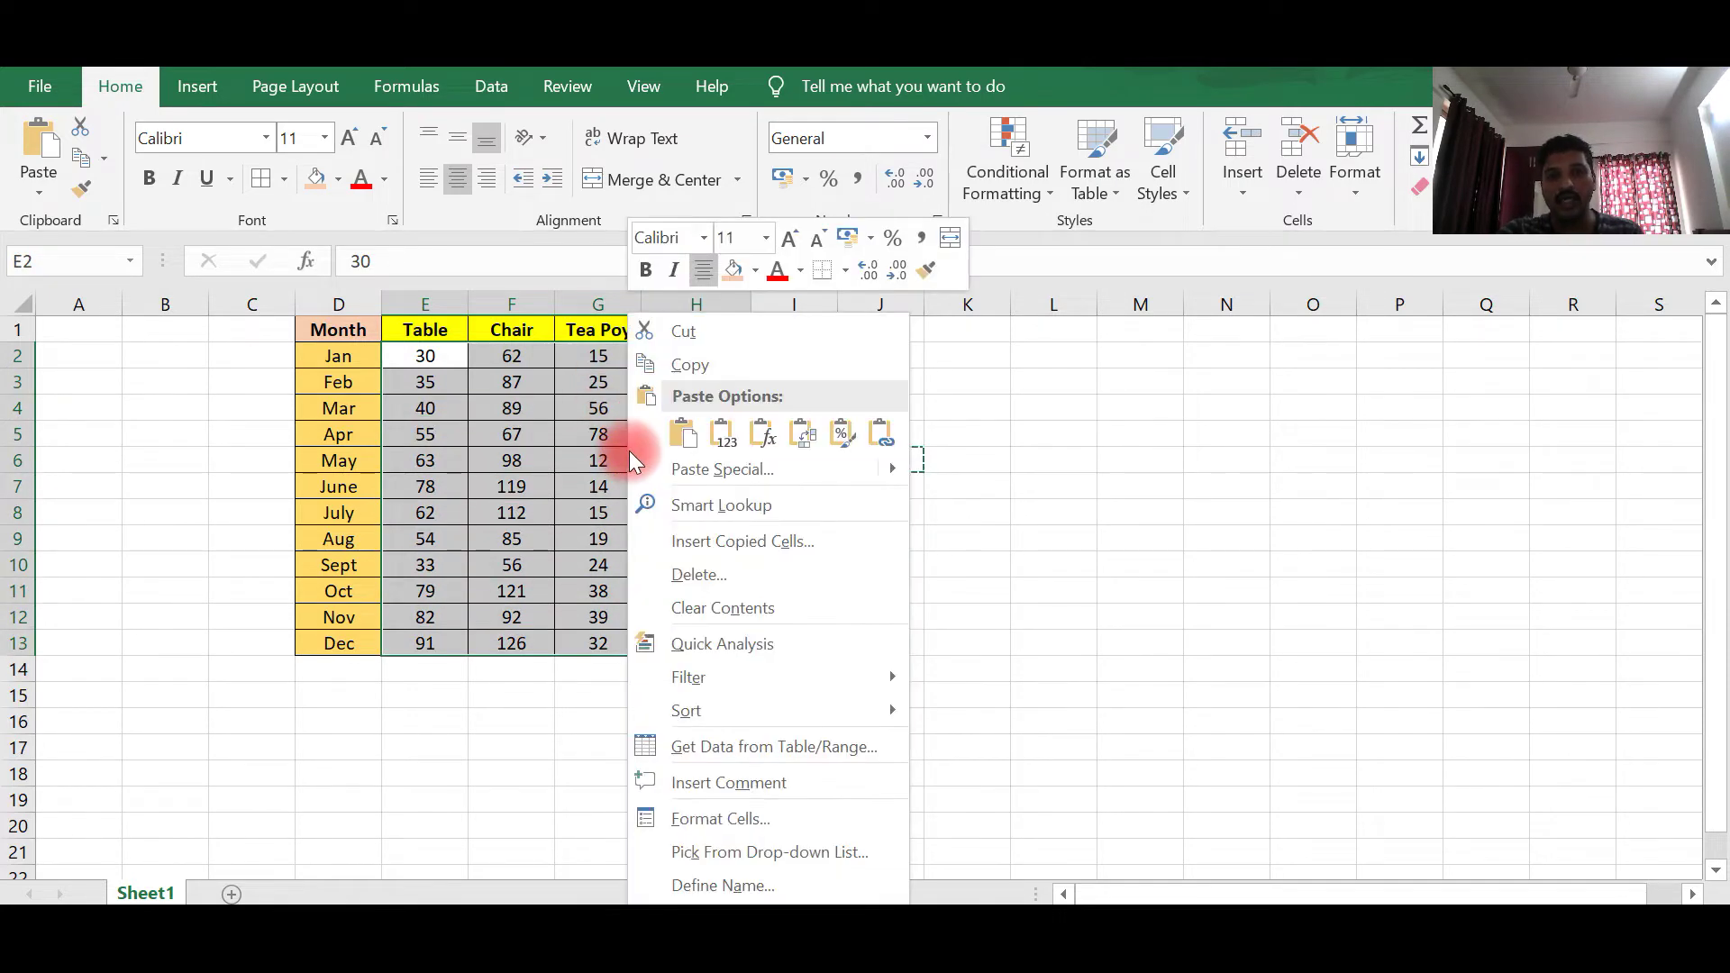
mouse_move(896, 474)
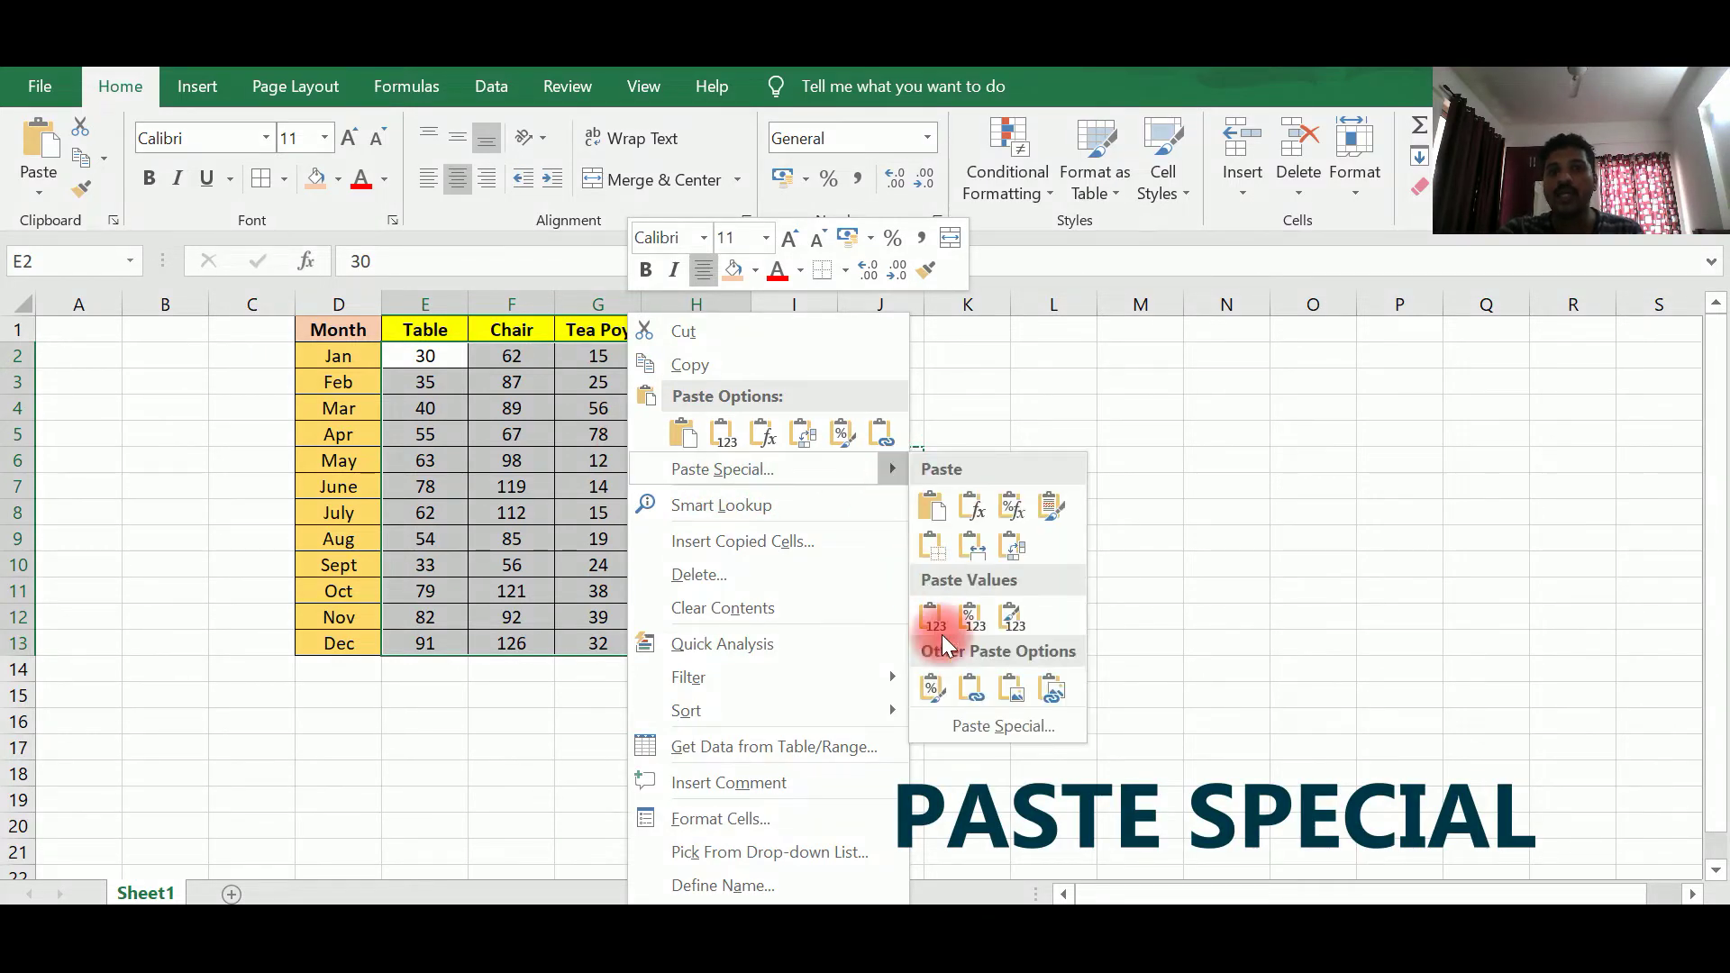
left_click(971, 726)
left_click_drag(1040, 495, 1316, 332)
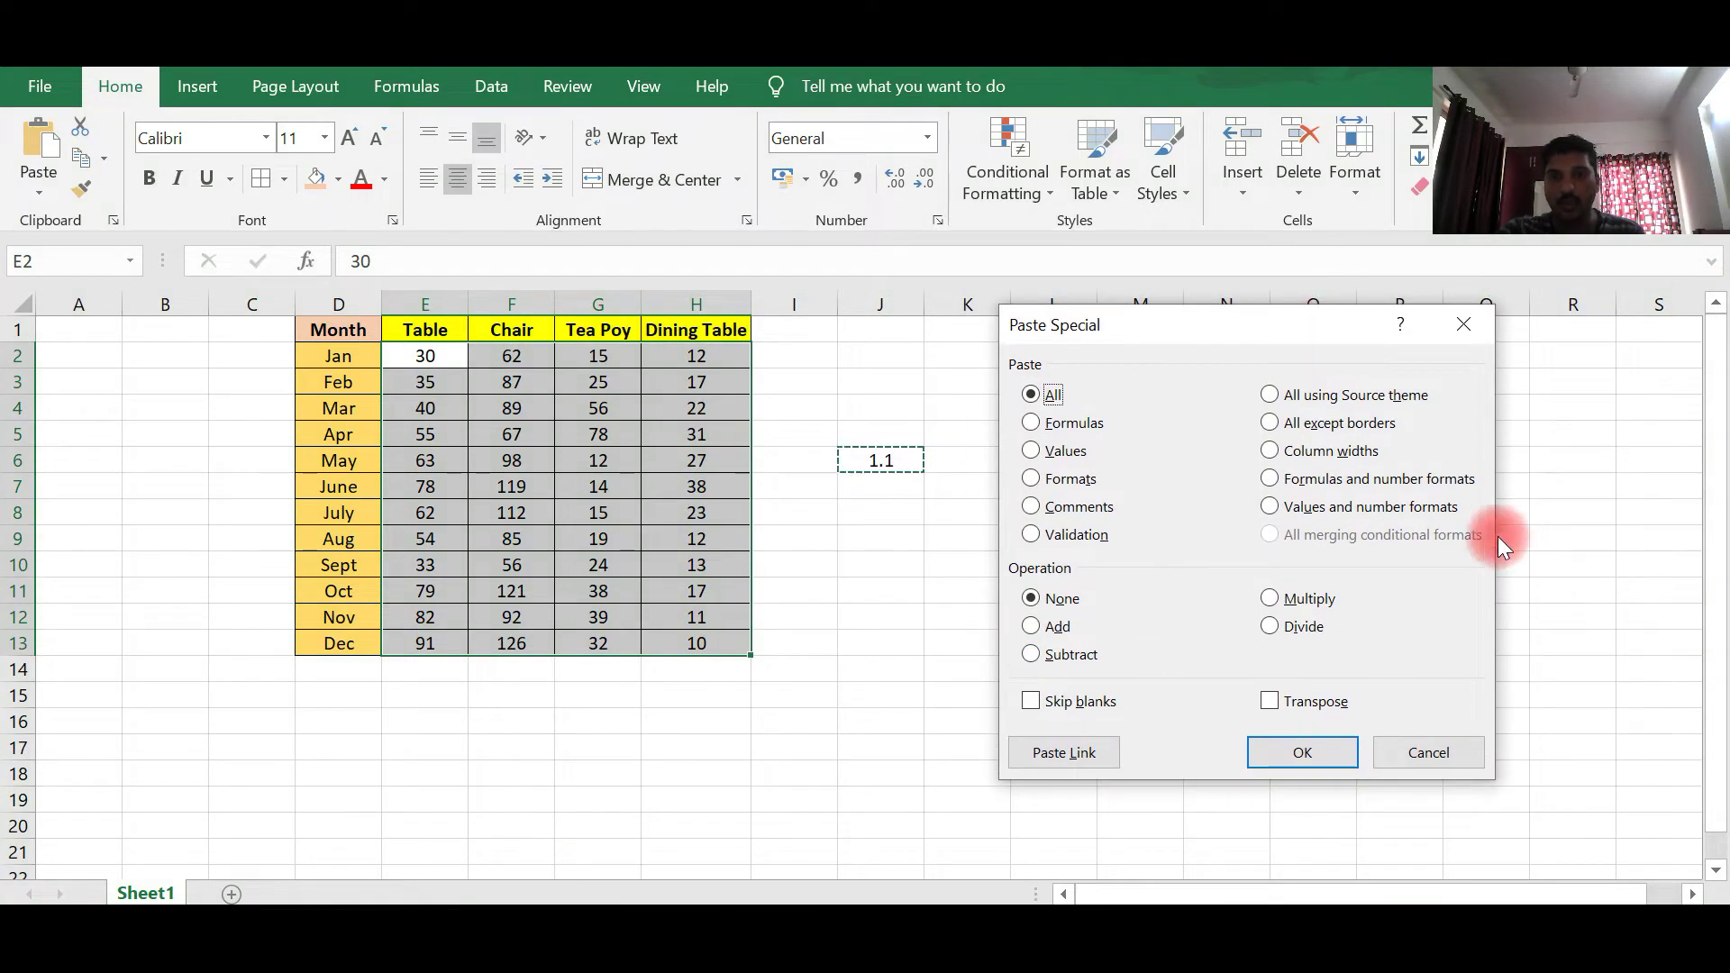
left_click(1274, 599)
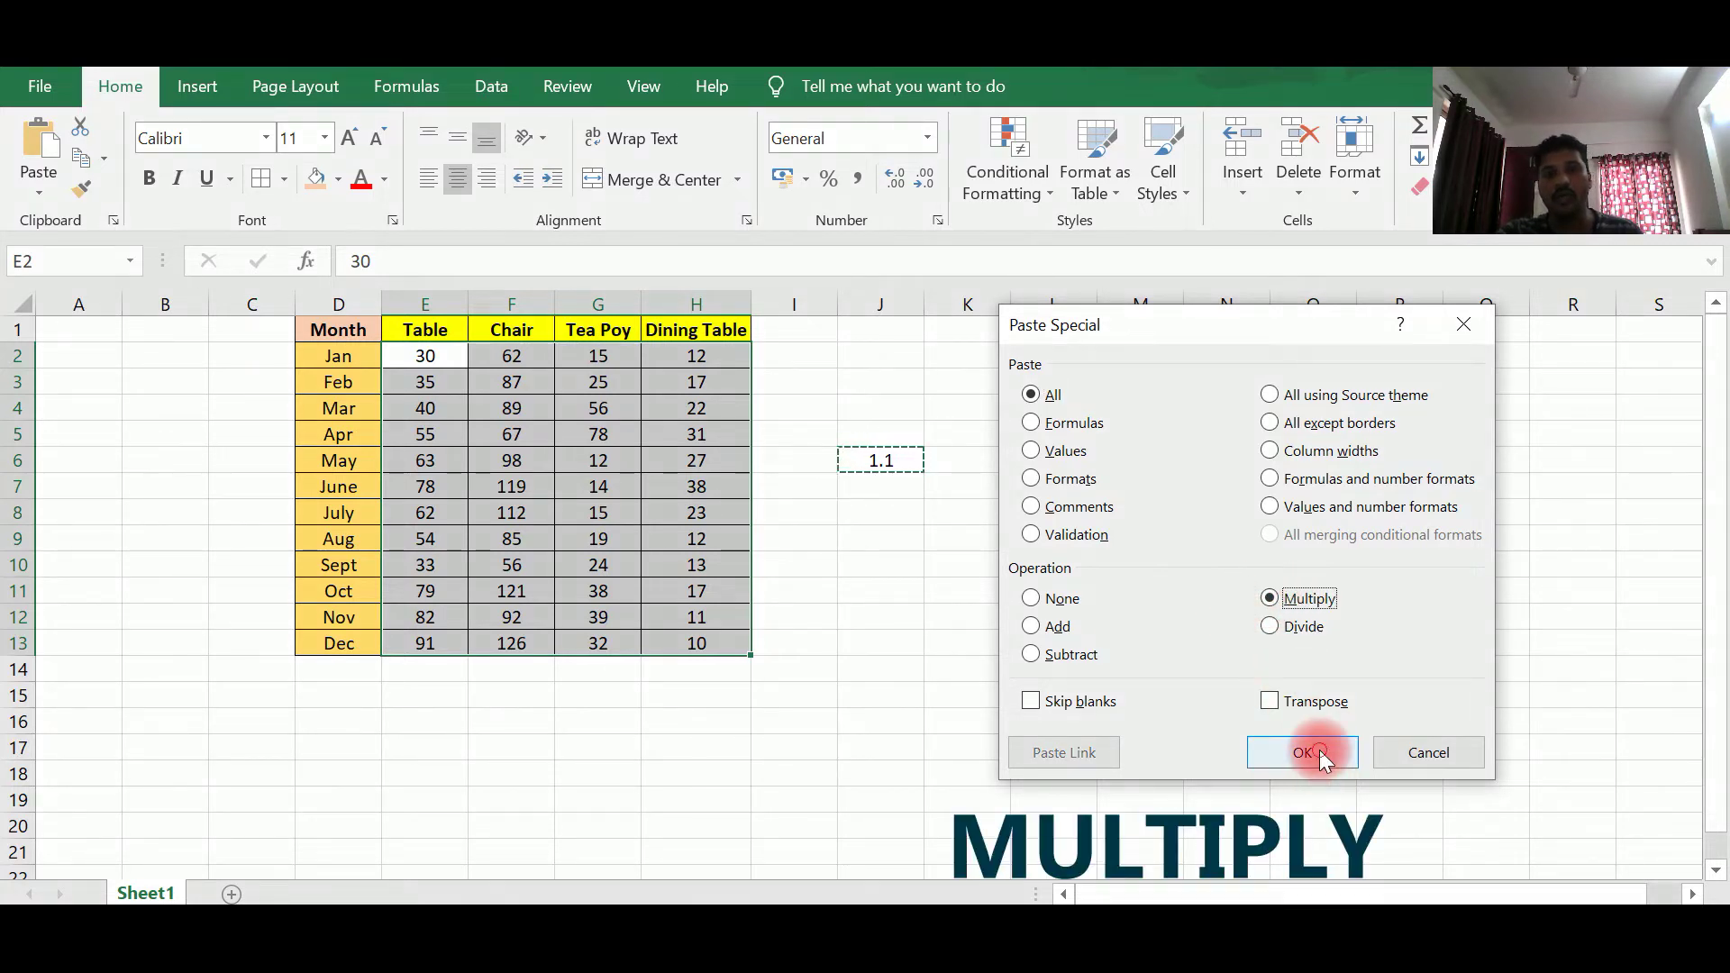
left_click(1303, 753)
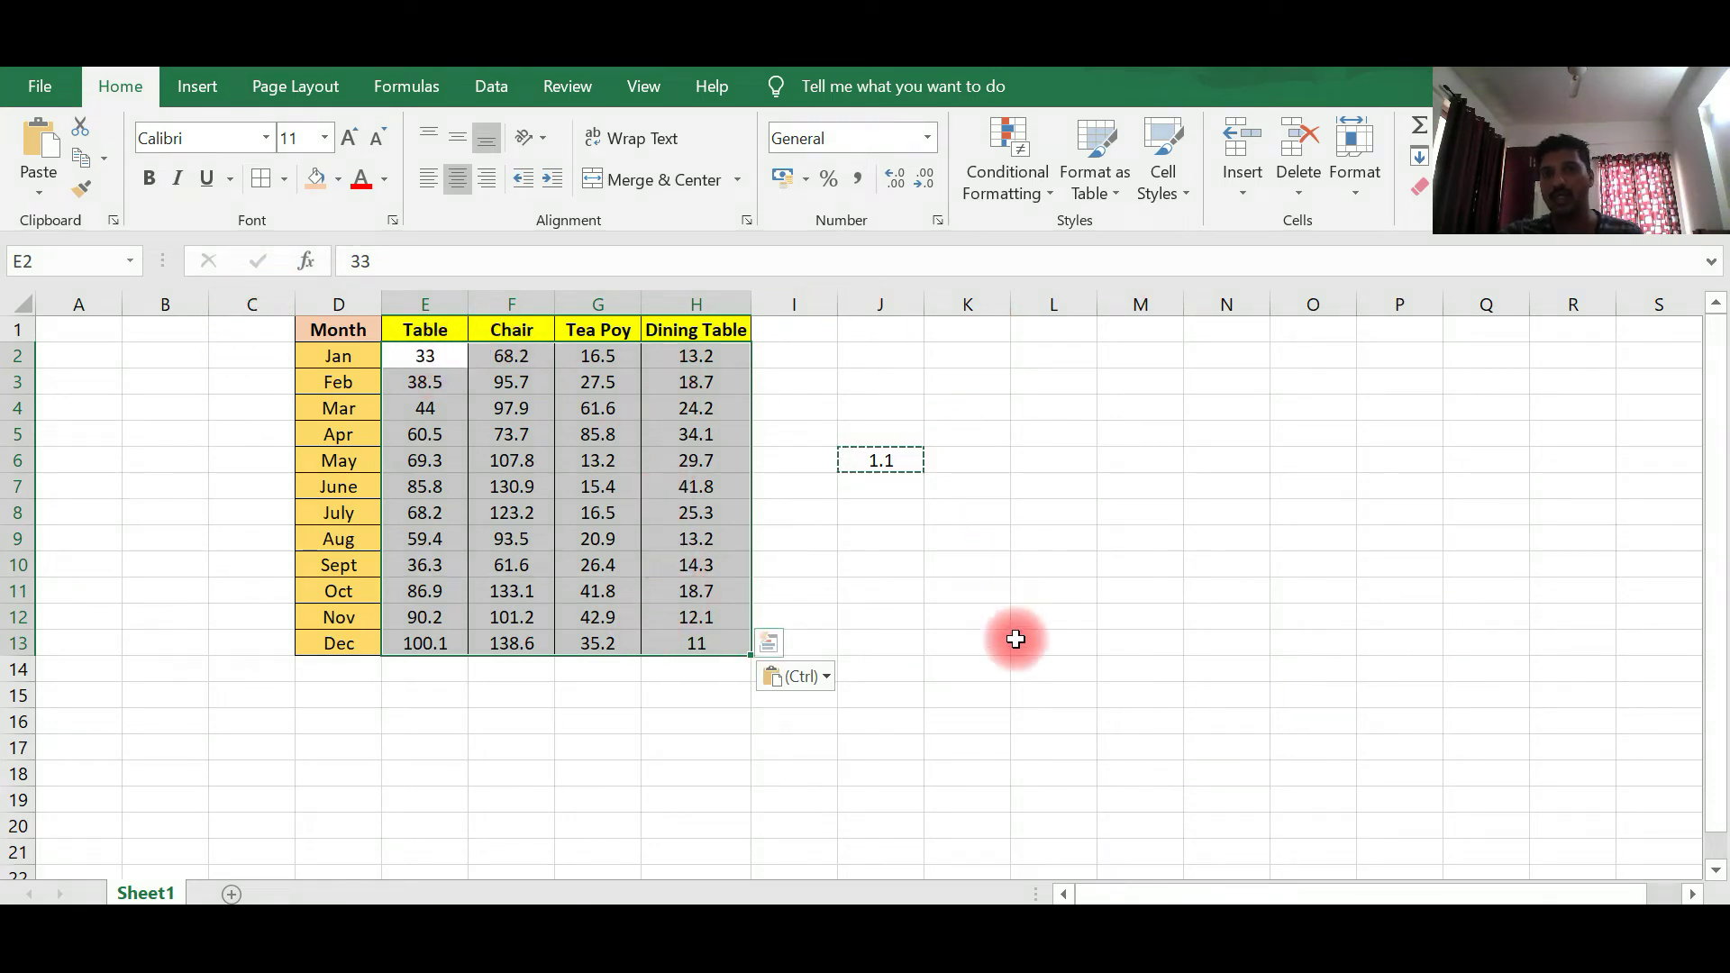
Change the multiplier in cell J6 to 1.05.
left_click(902, 461)
double_click(902, 460)
key("BackSpace")
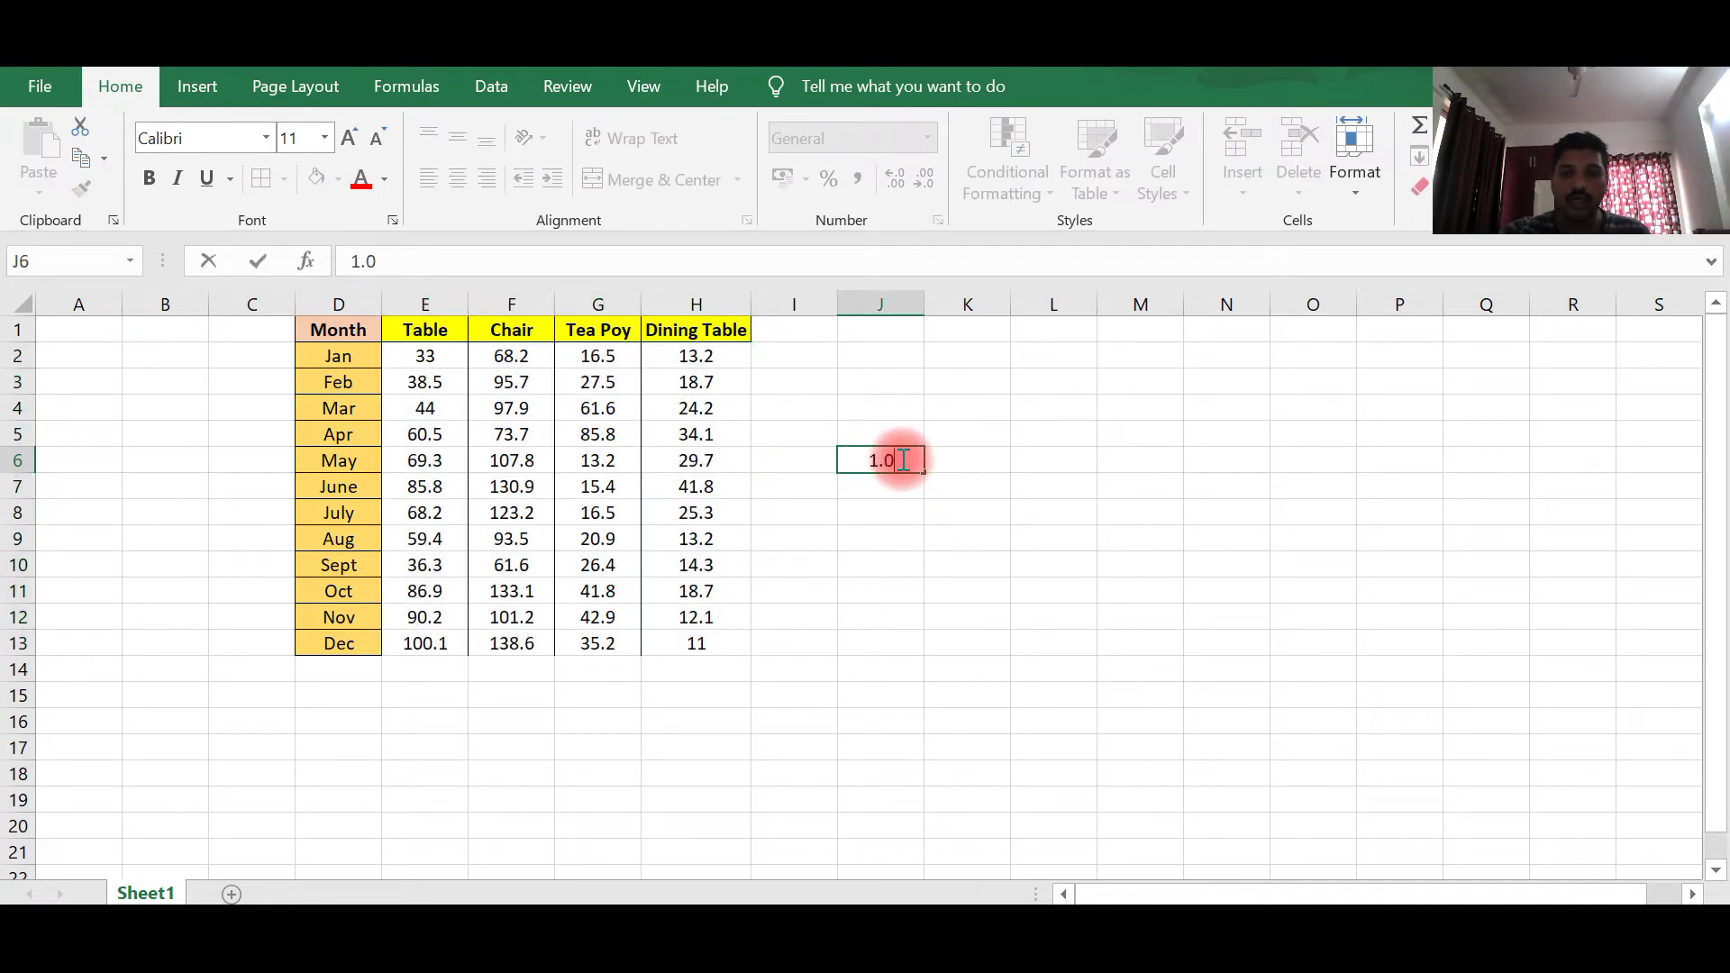
key("Return")
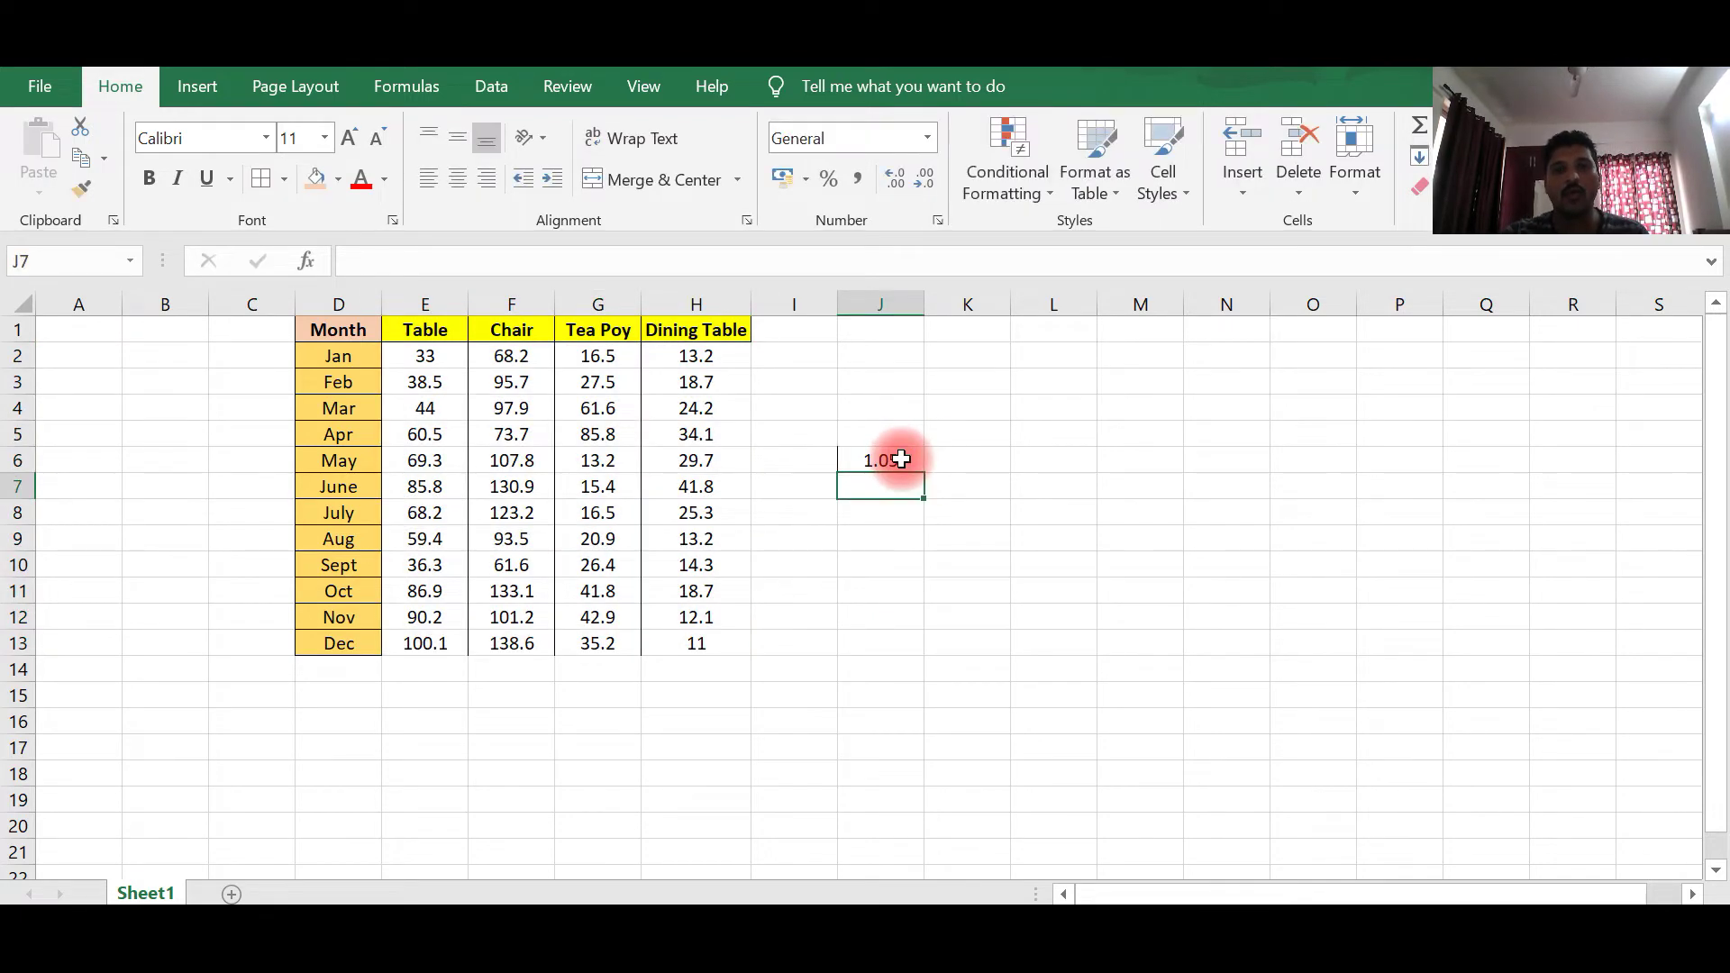
left_click(901, 460)
key("Return")
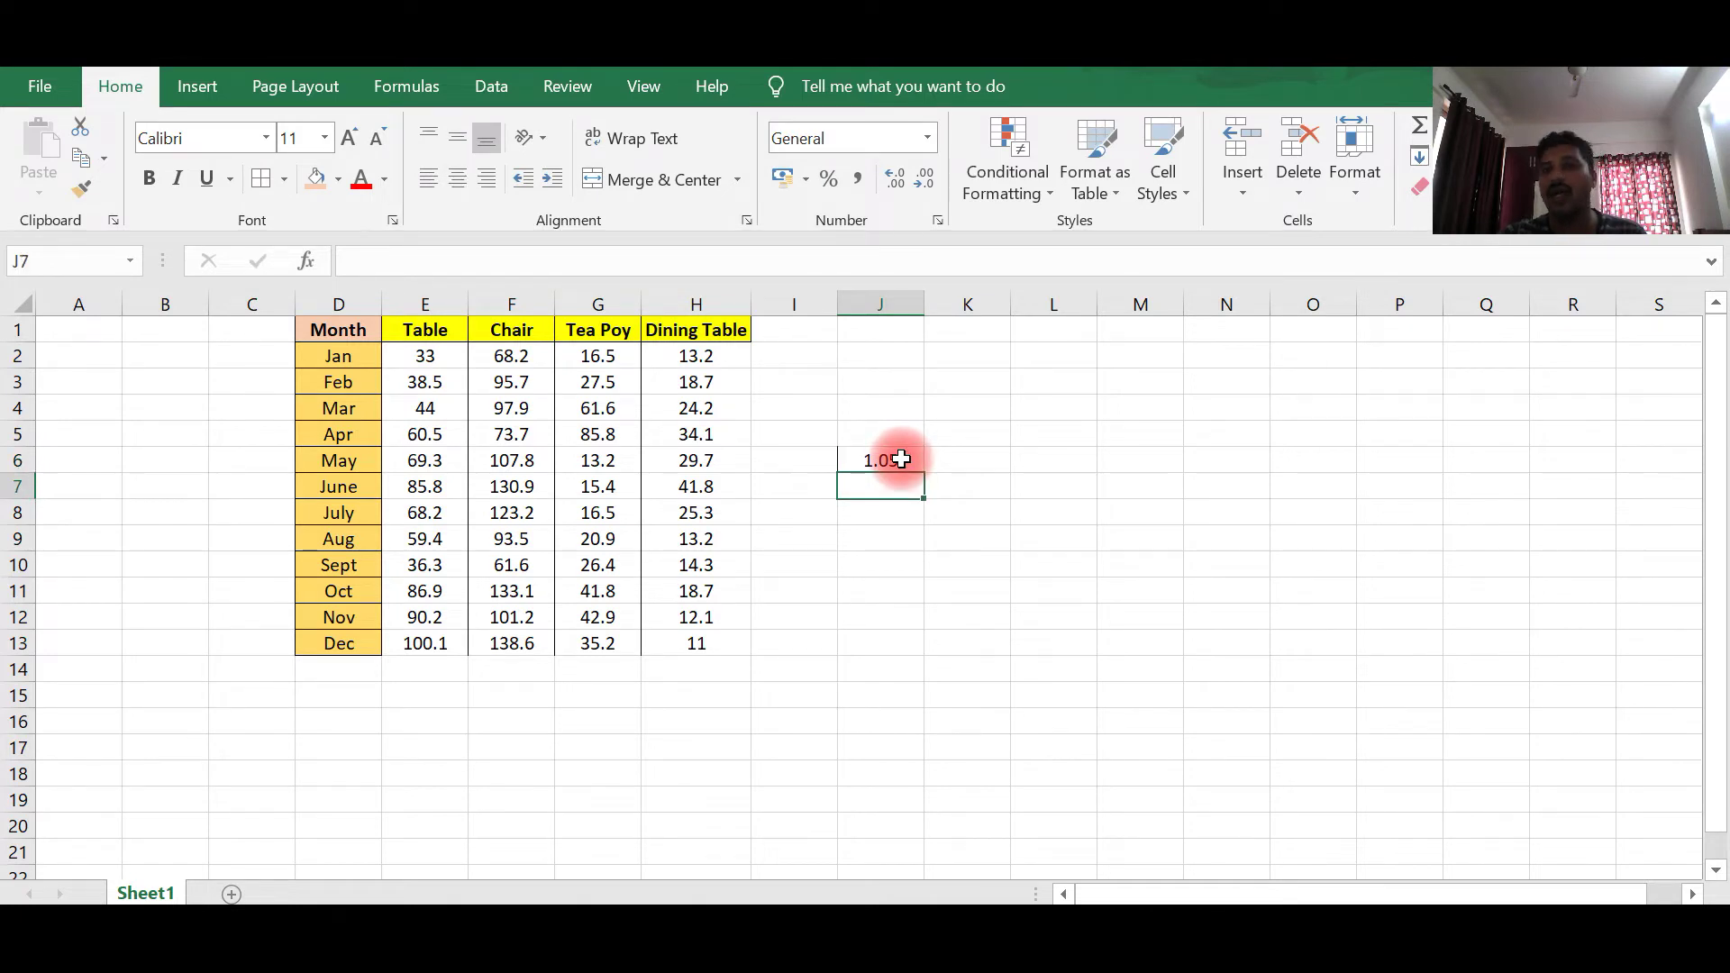
left_click(901, 461)
left_click(426, 356)
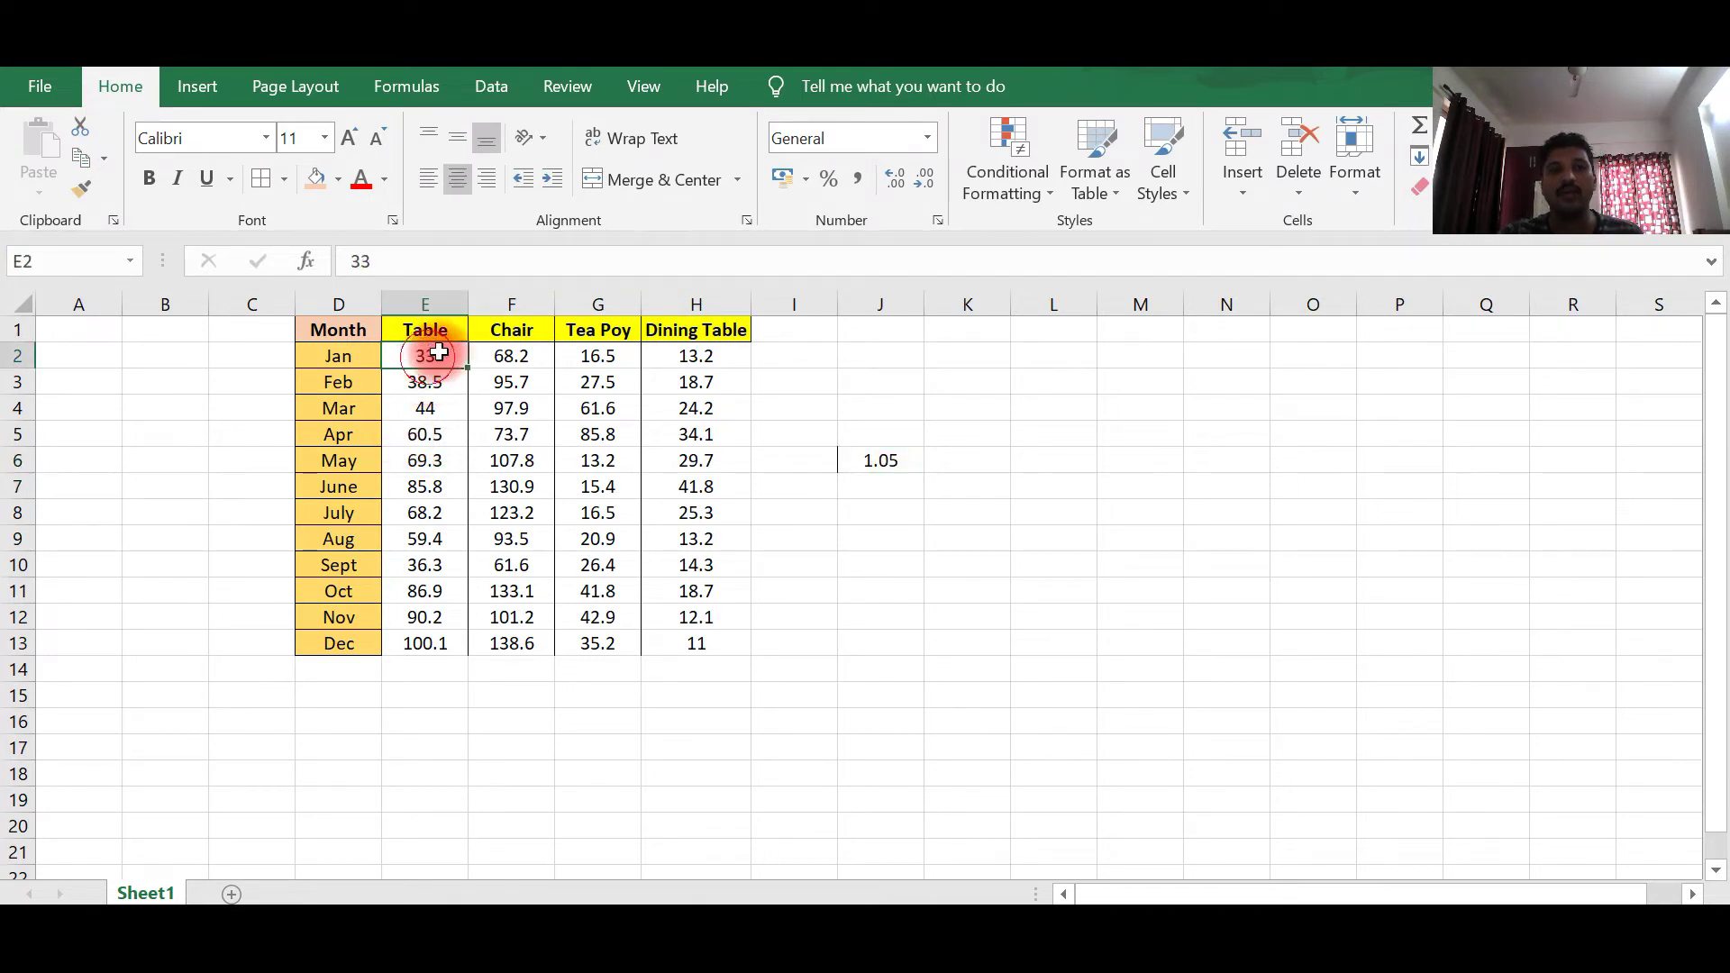
Clear the multiplier from cell J6.
left_click(899, 458)
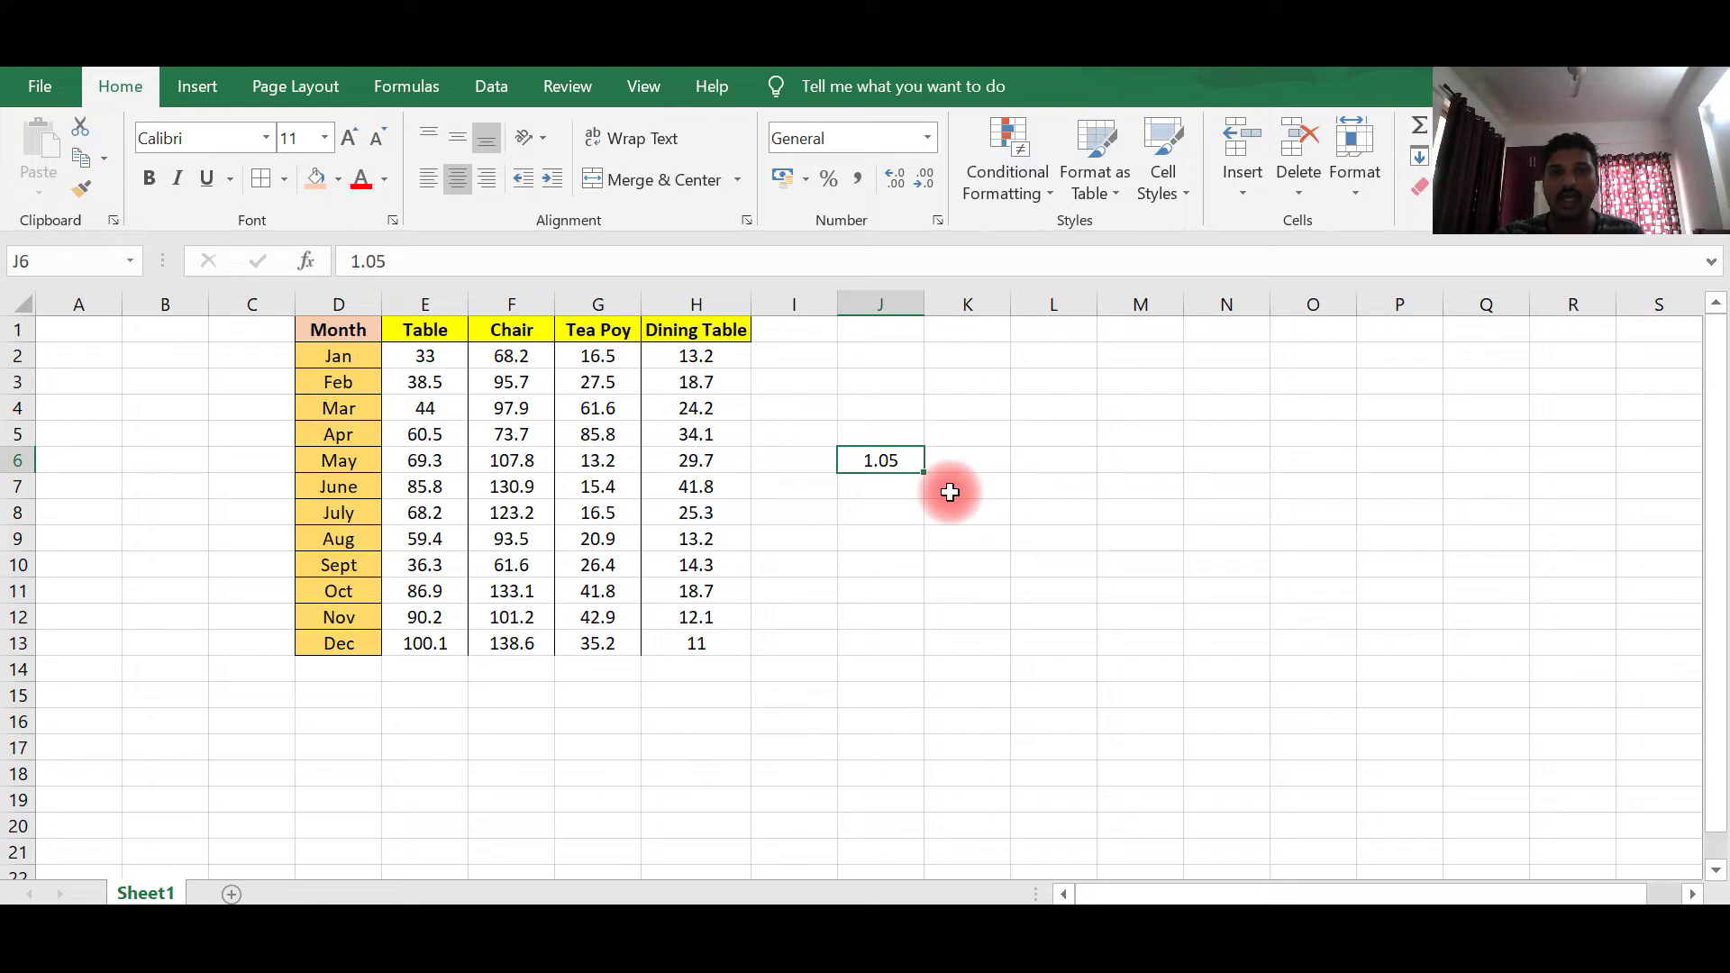
key("Delete")
left_click(880, 620)
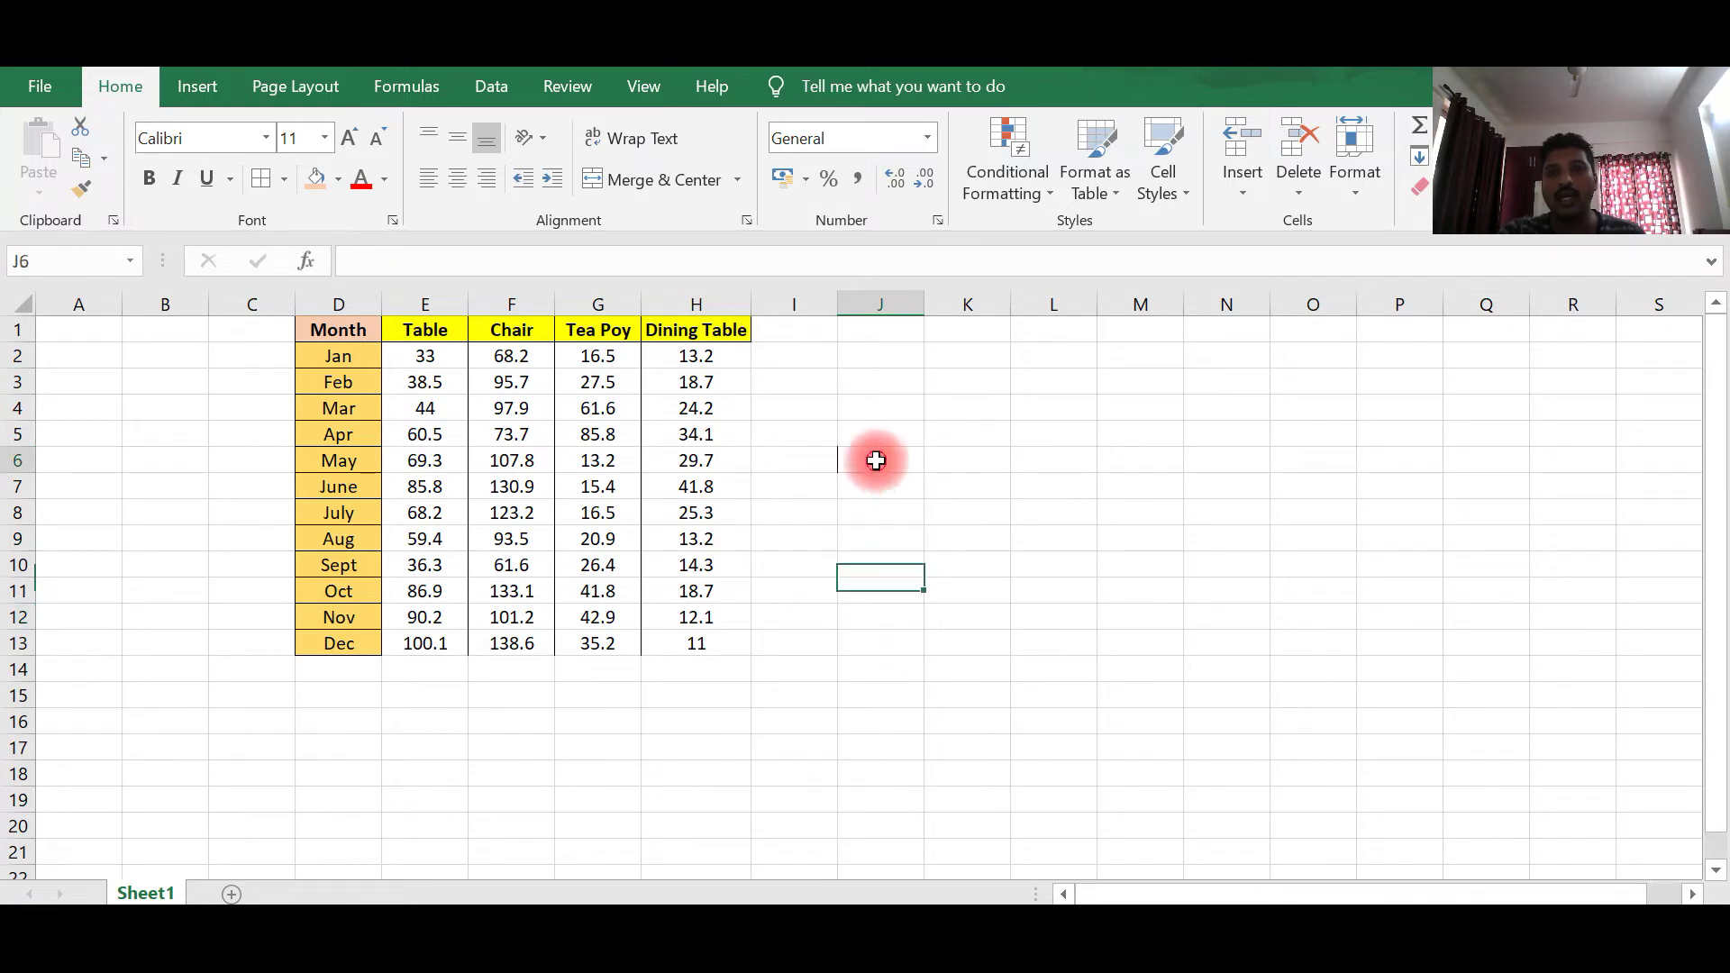
left_click(877, 459)
left_click(1014, 621)
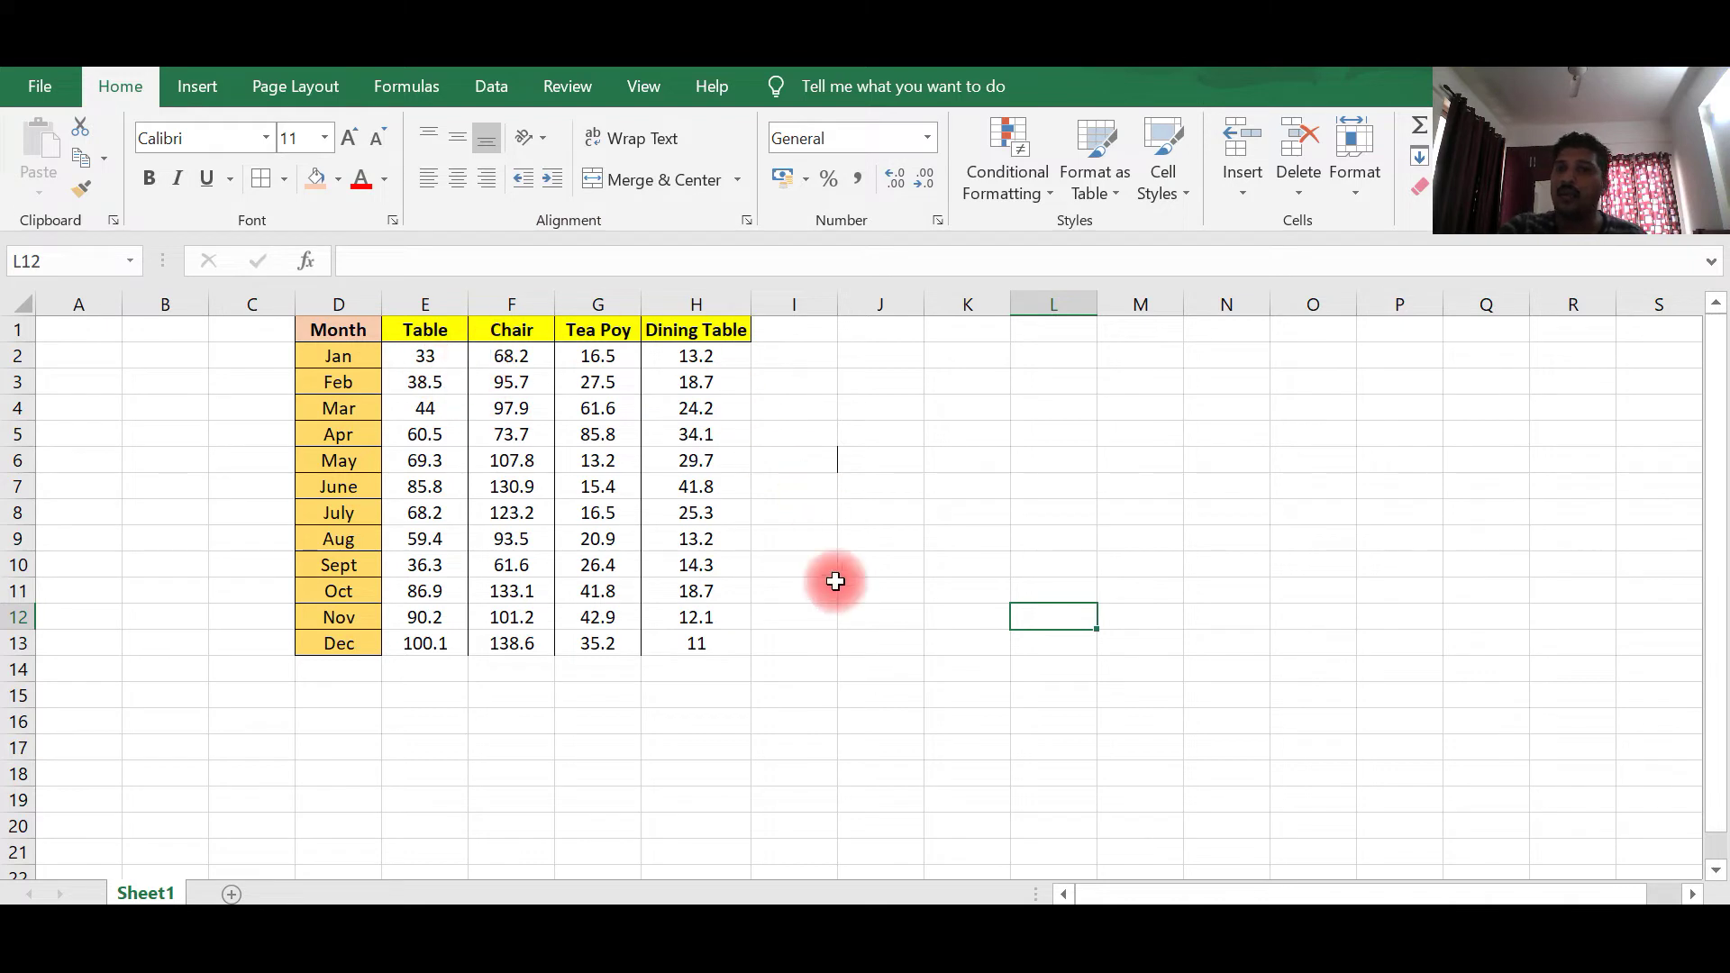
Apply all borders to the whole monthly sales table in D1:H13.
mouse_move(367, 323)
left_mouse_down()
mouse_move(657, 641)
mouse_move(695, 664)
mouse_move(695, 645)
left_mouse_up()
left_click(261, 178)
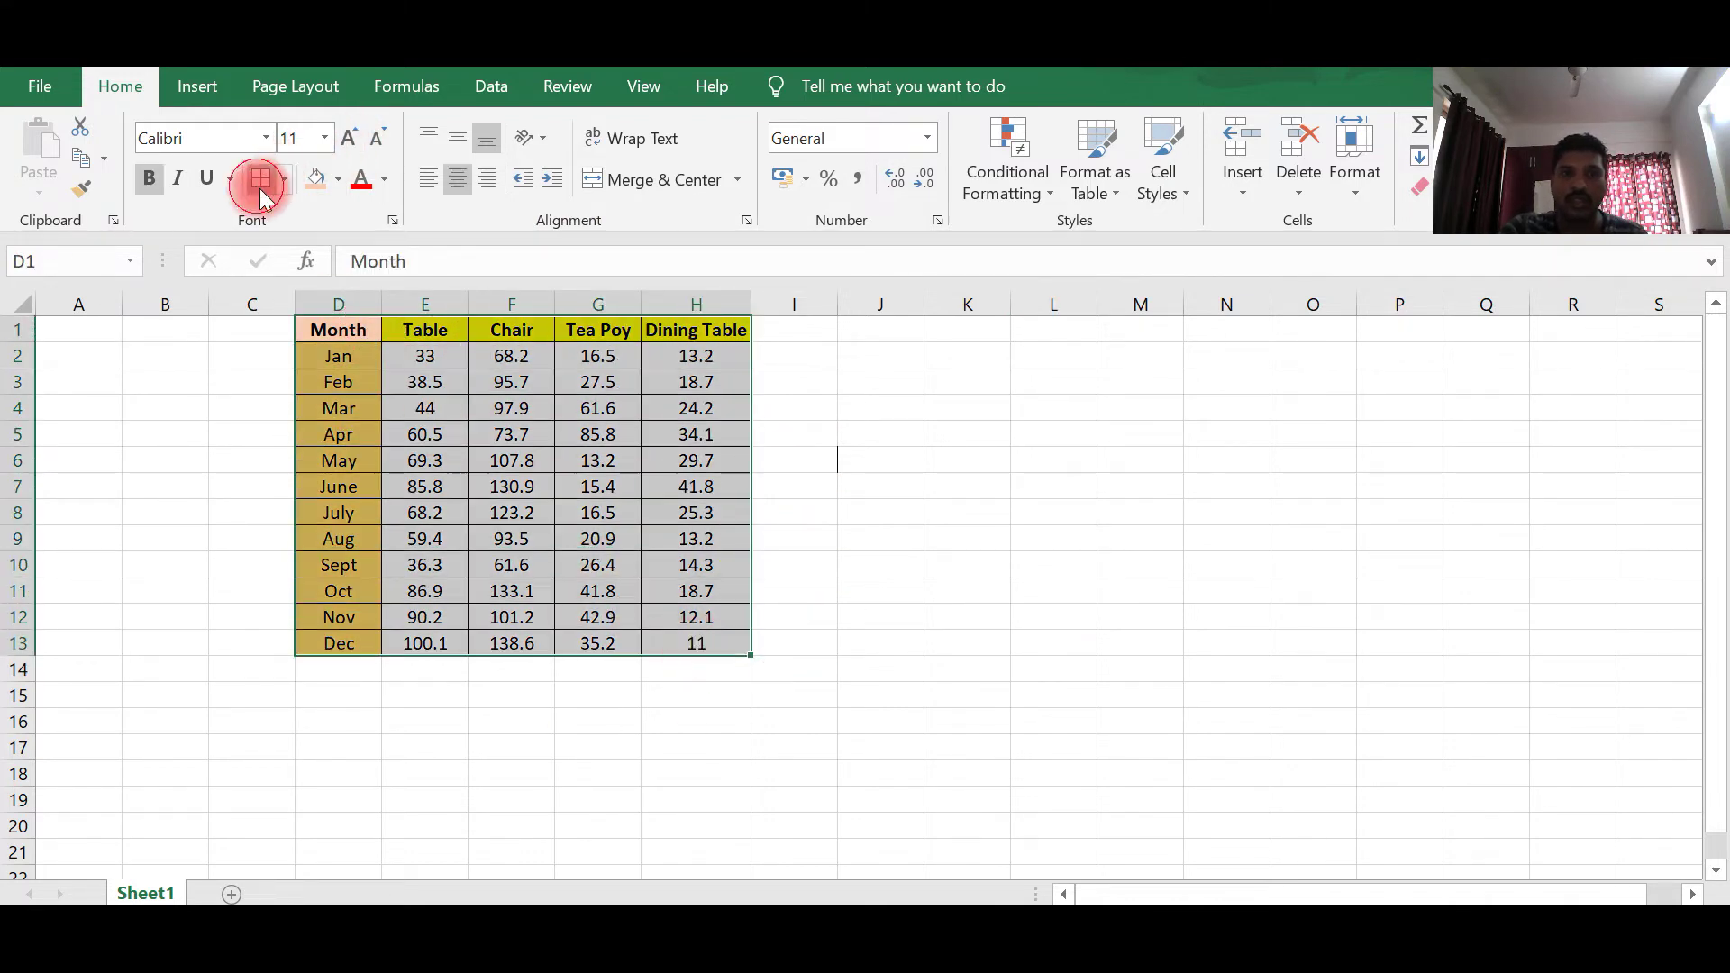
left_click(947, 612)
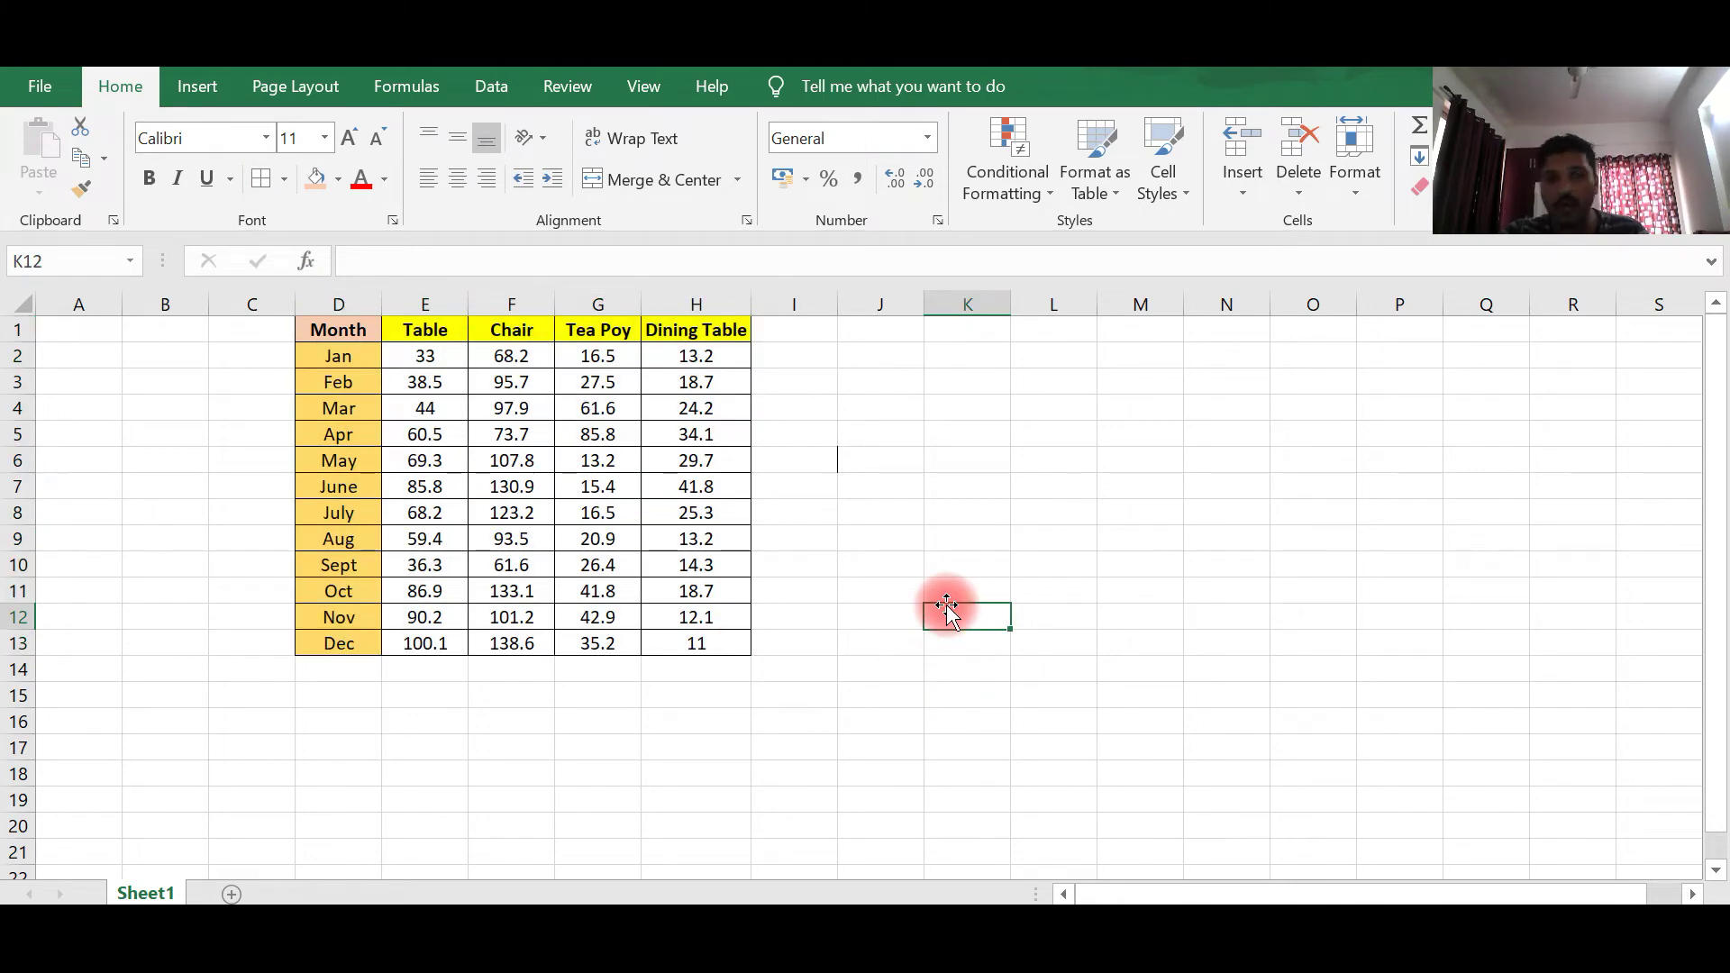
left_click(887, 464)
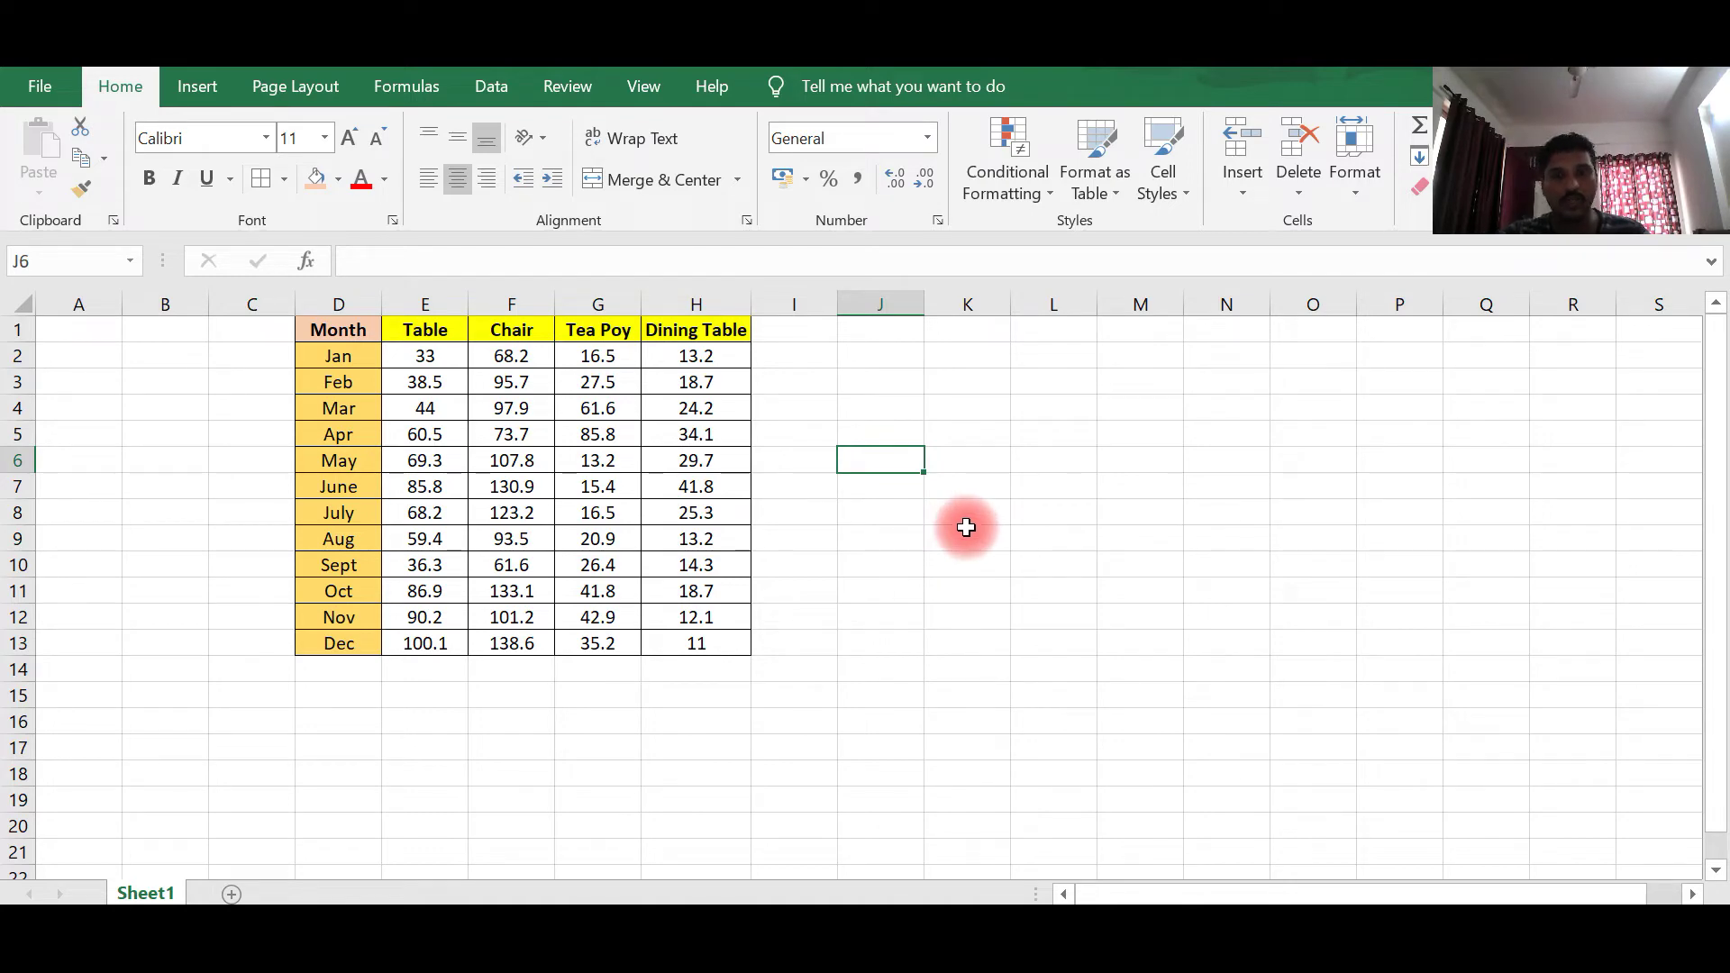
Undo the border formatting, the edits to cell J6 and the multiplication of the table values, and select J6.
key("ctrl+z")
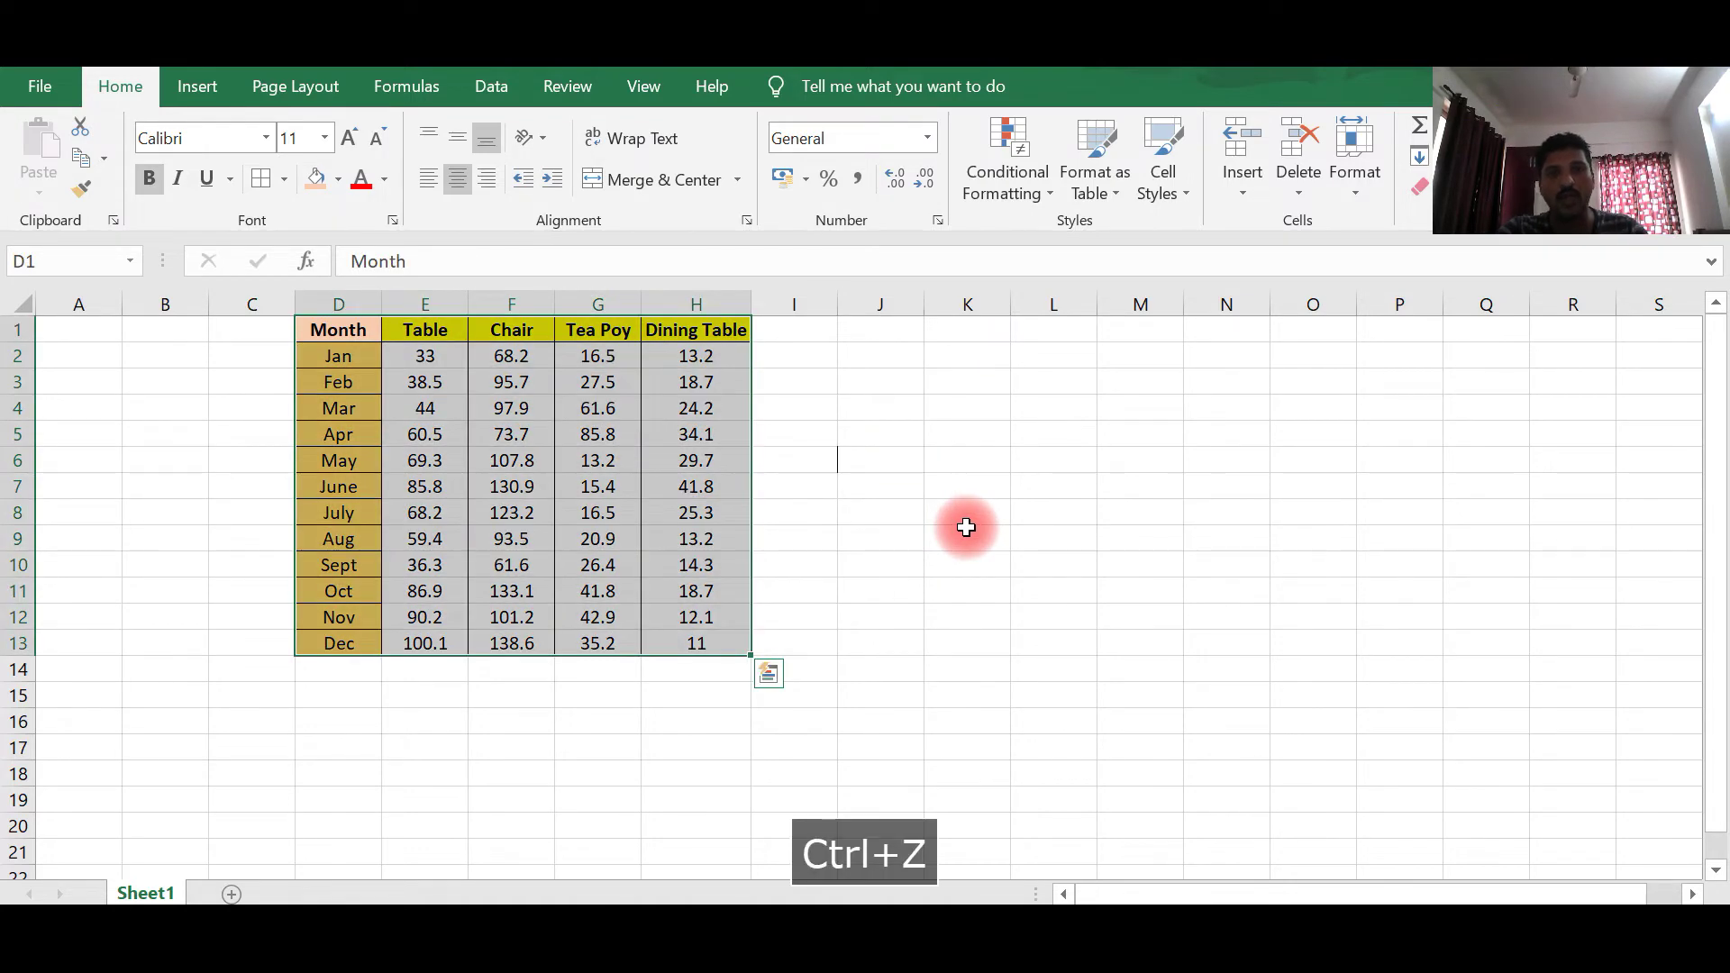
key("ctrl+z")
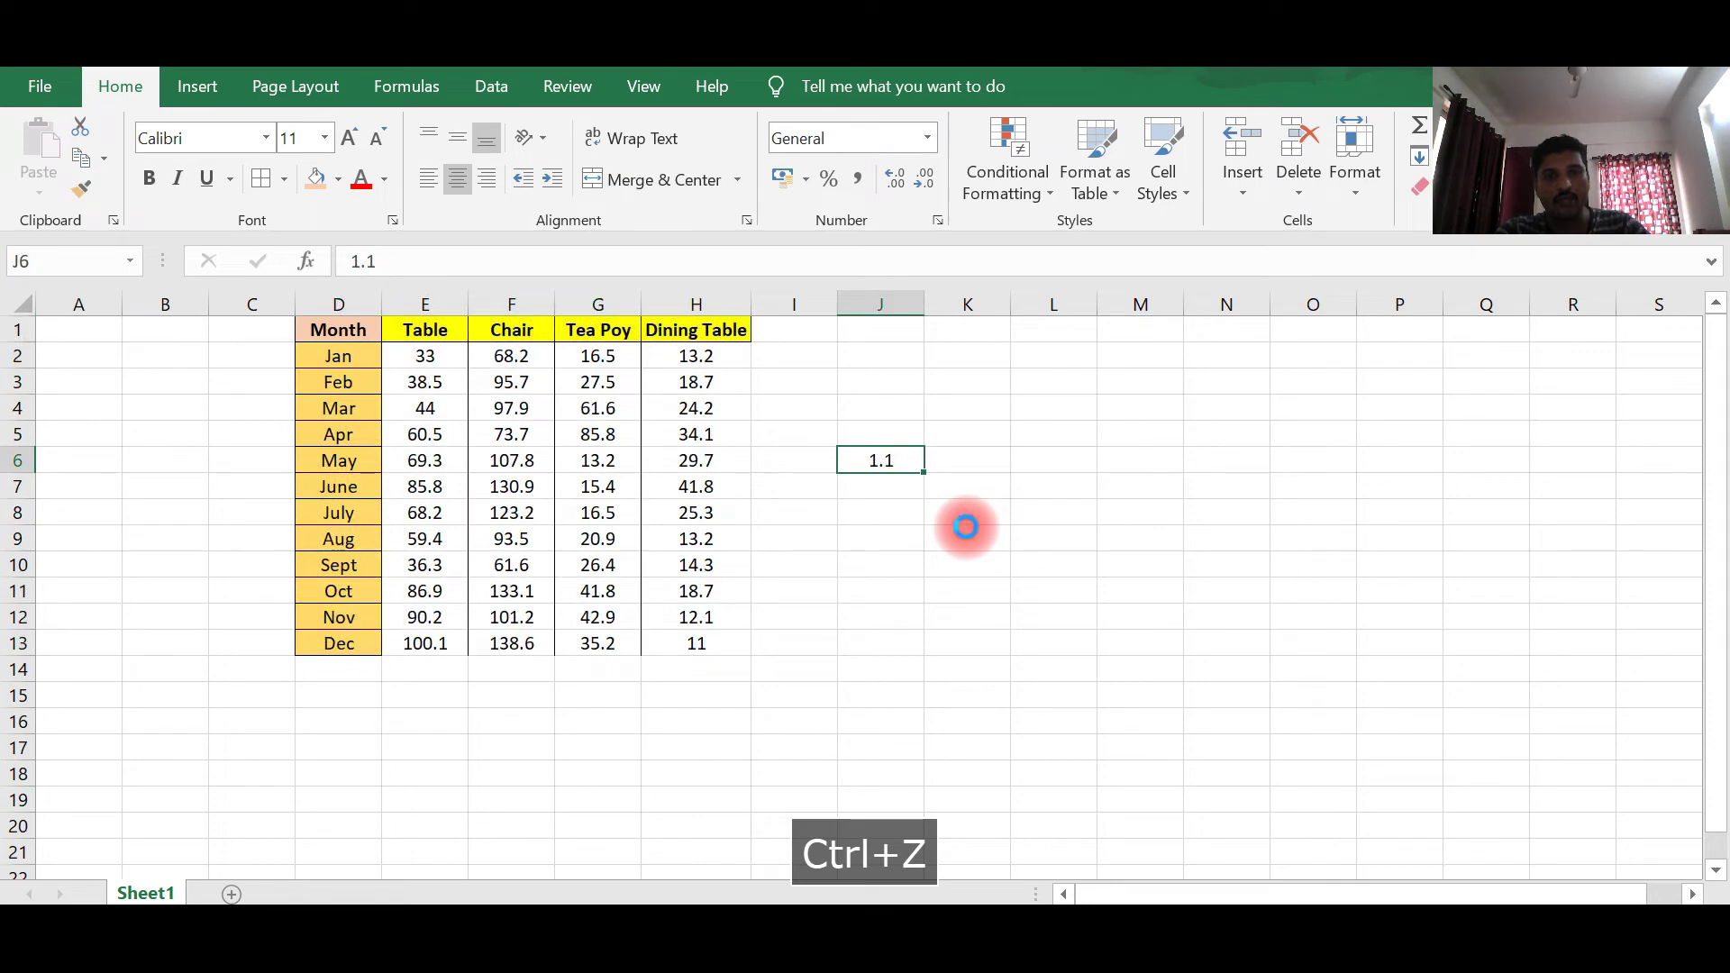
key("ctrl+z")
key("Escape")
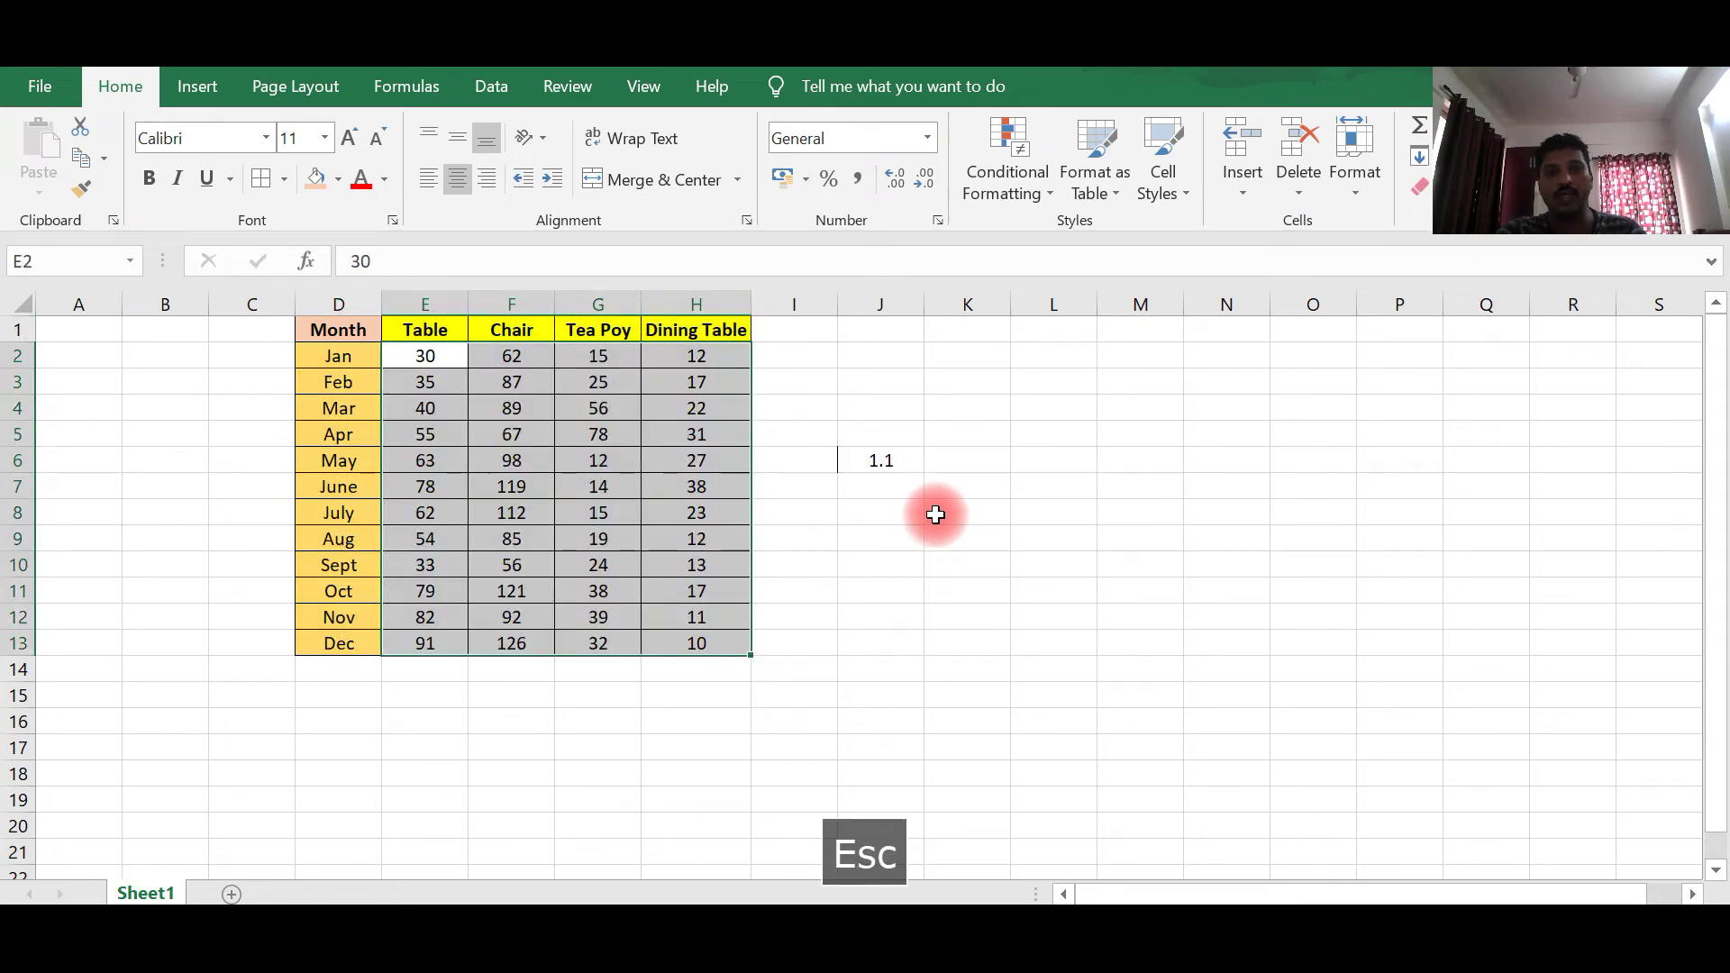
left_click(935, 515)
left_click(904, 461)
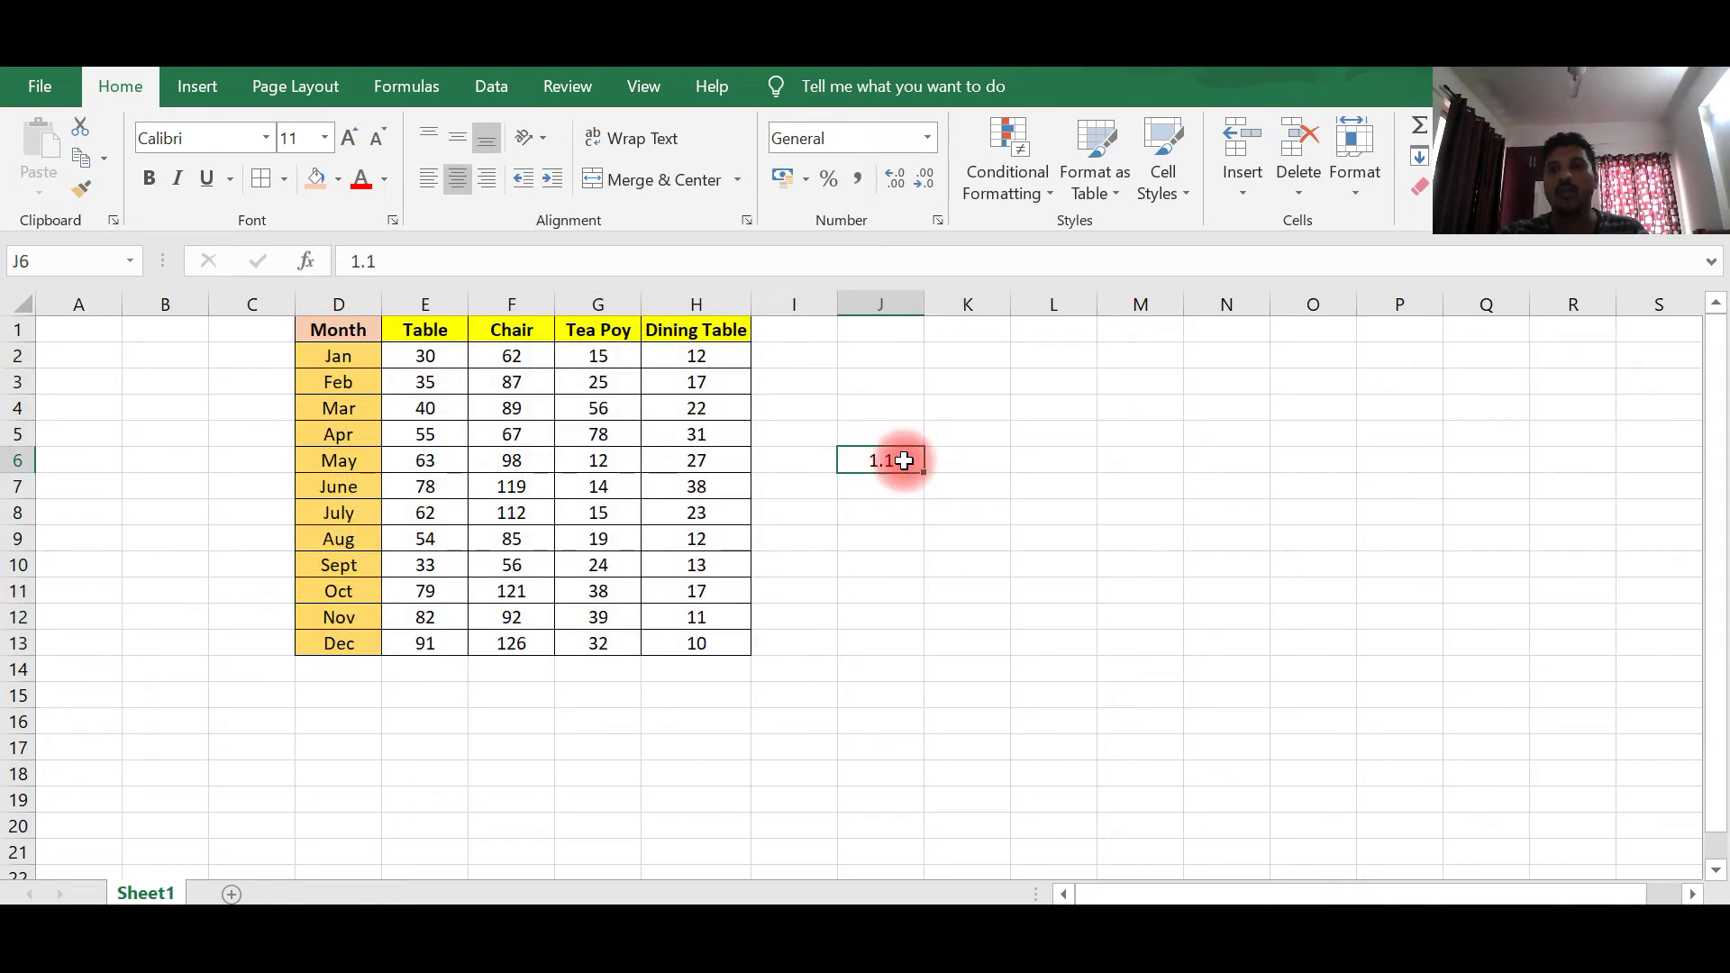
Replace the multiplier in cell J6 with 10.
key("Delete")
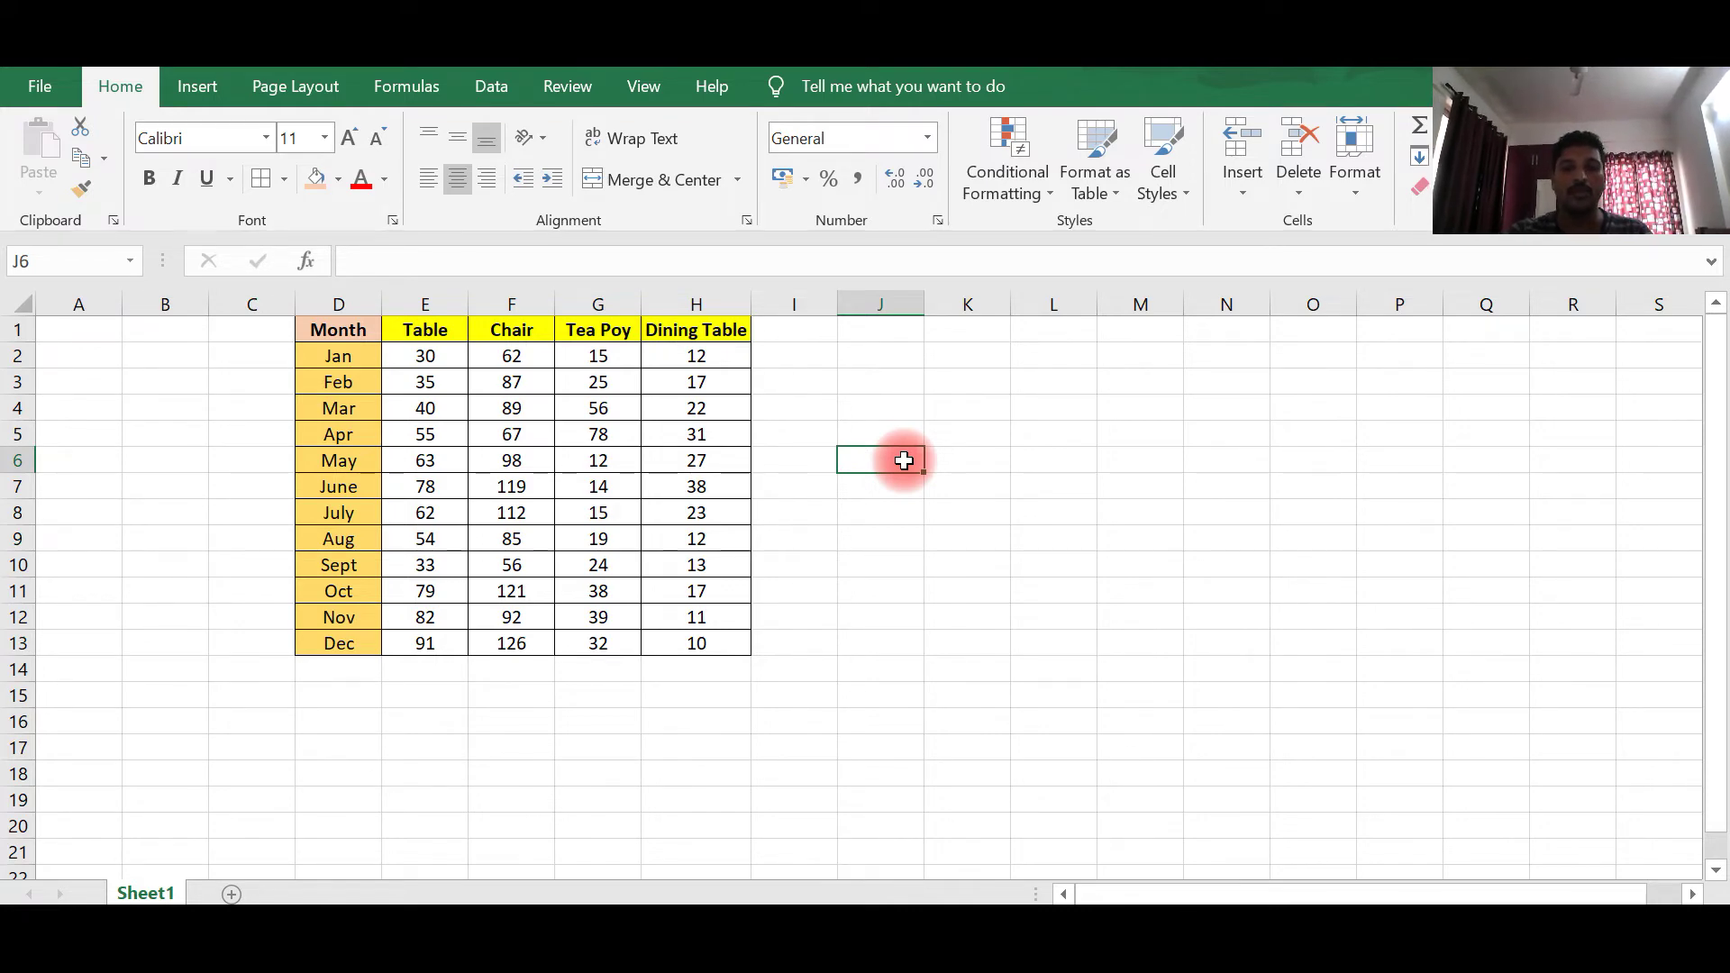
type("10")
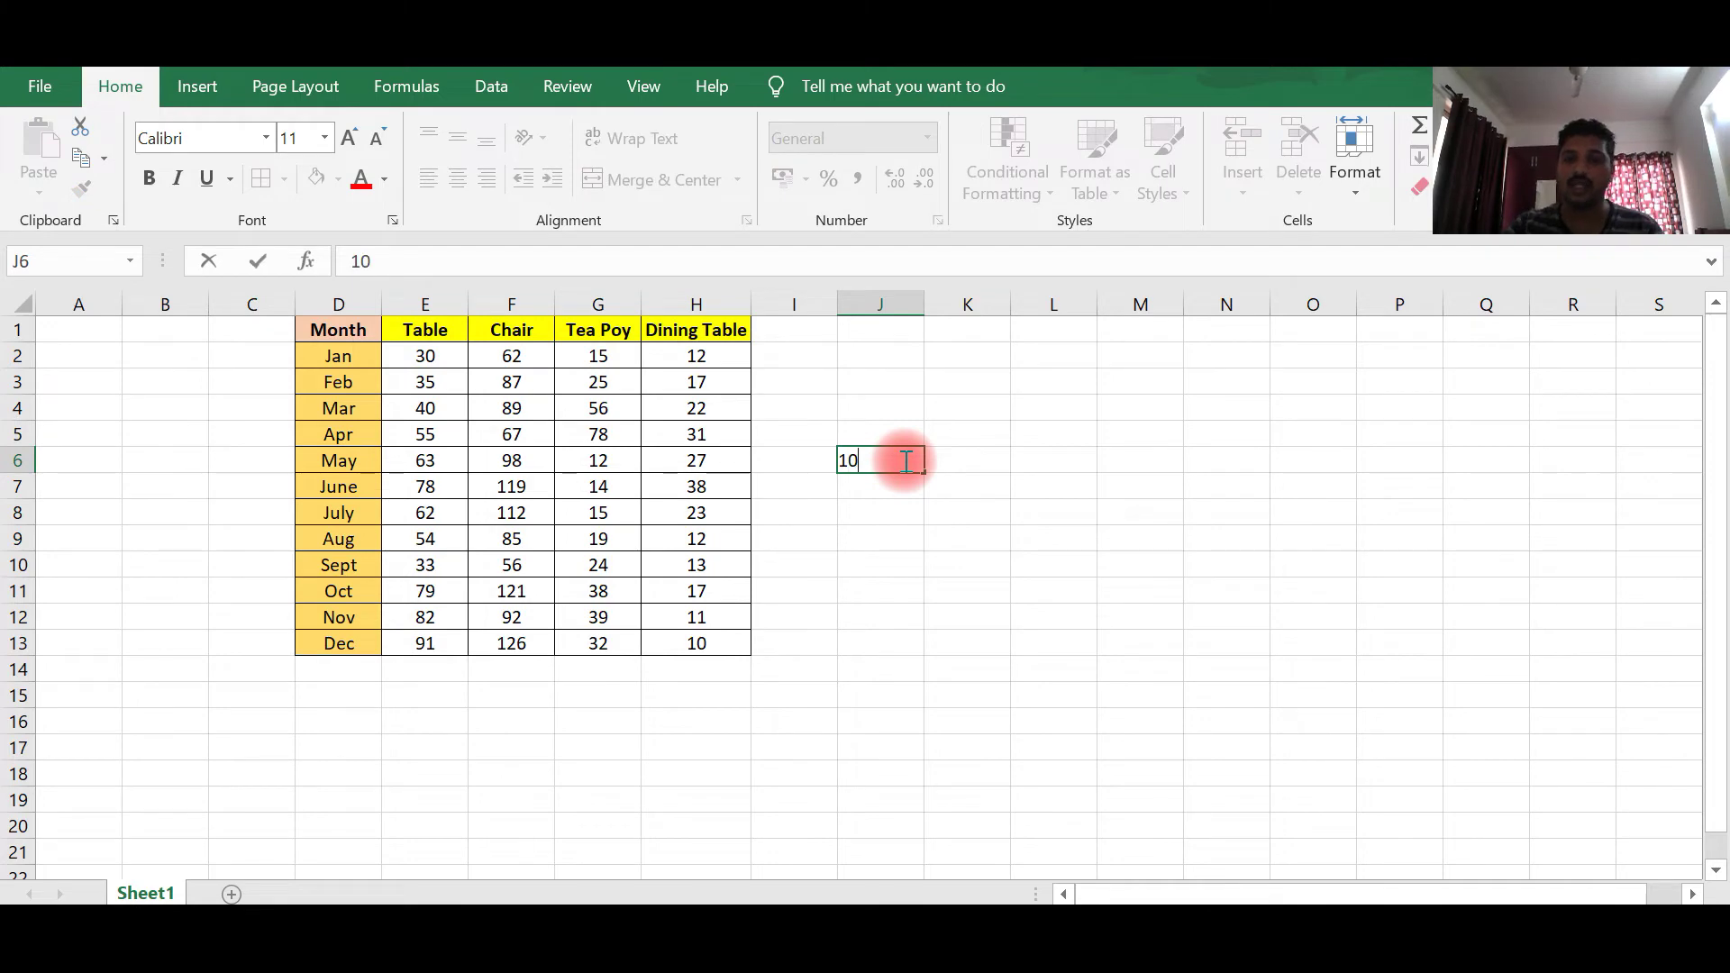
key("Return")
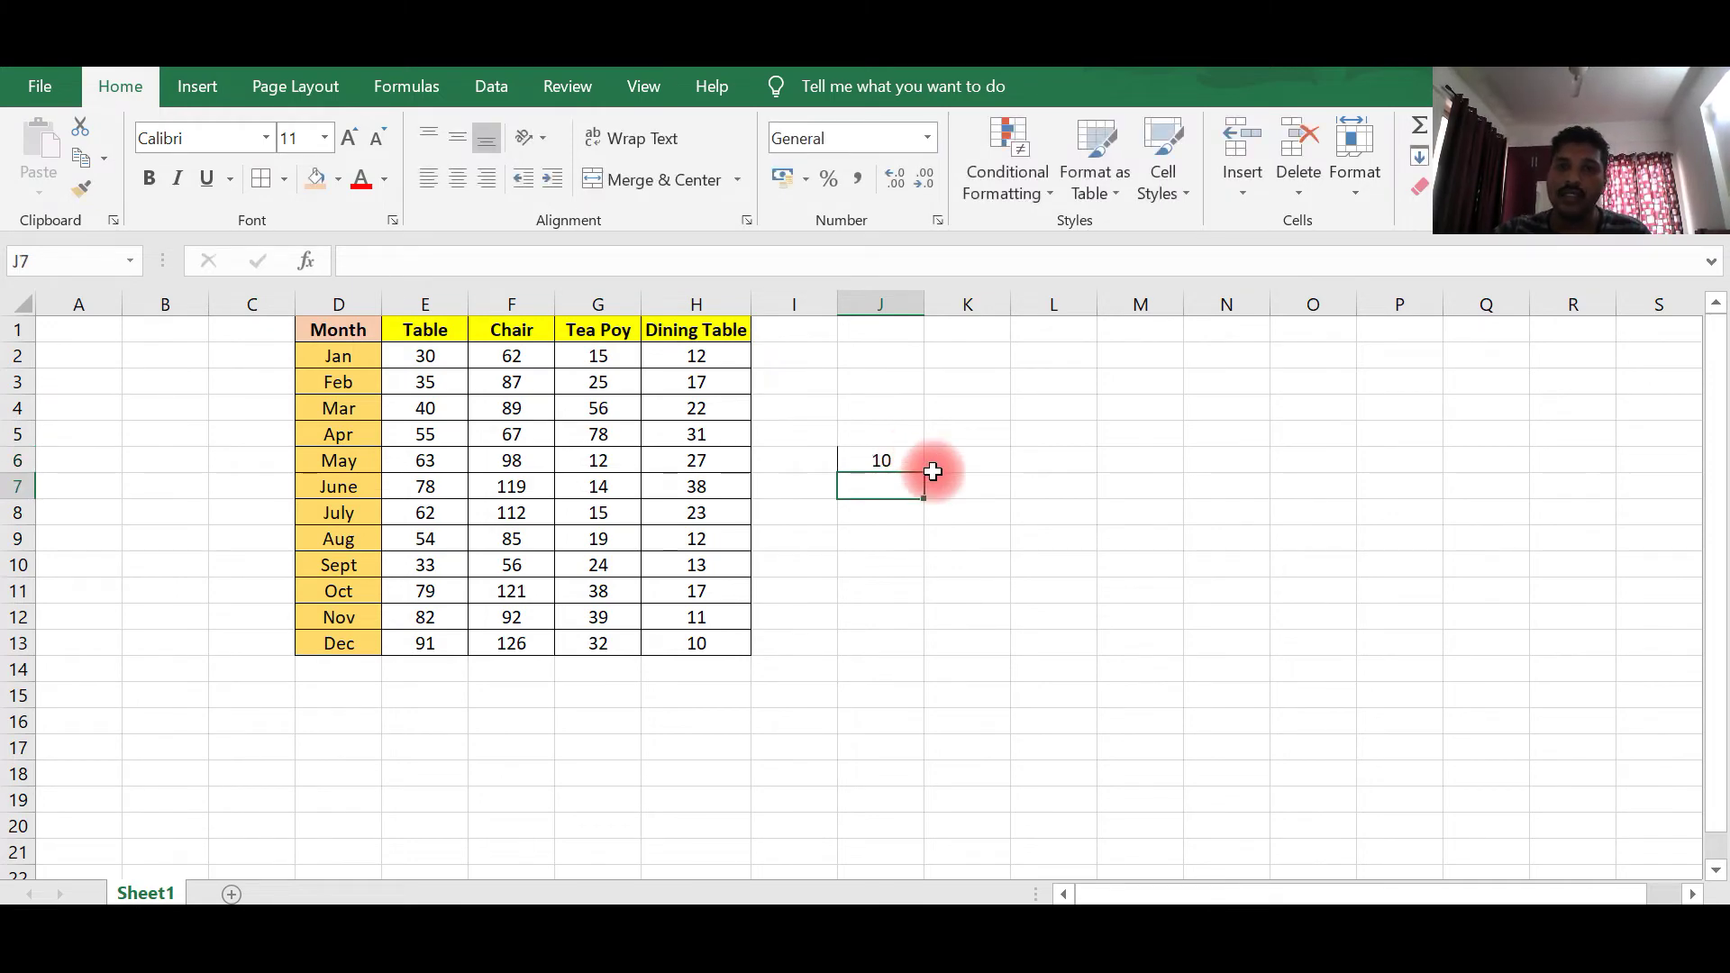
Clear cell J6 and enter 10 in cell J2 instead.
left_click(873, 464)
key("Delete")
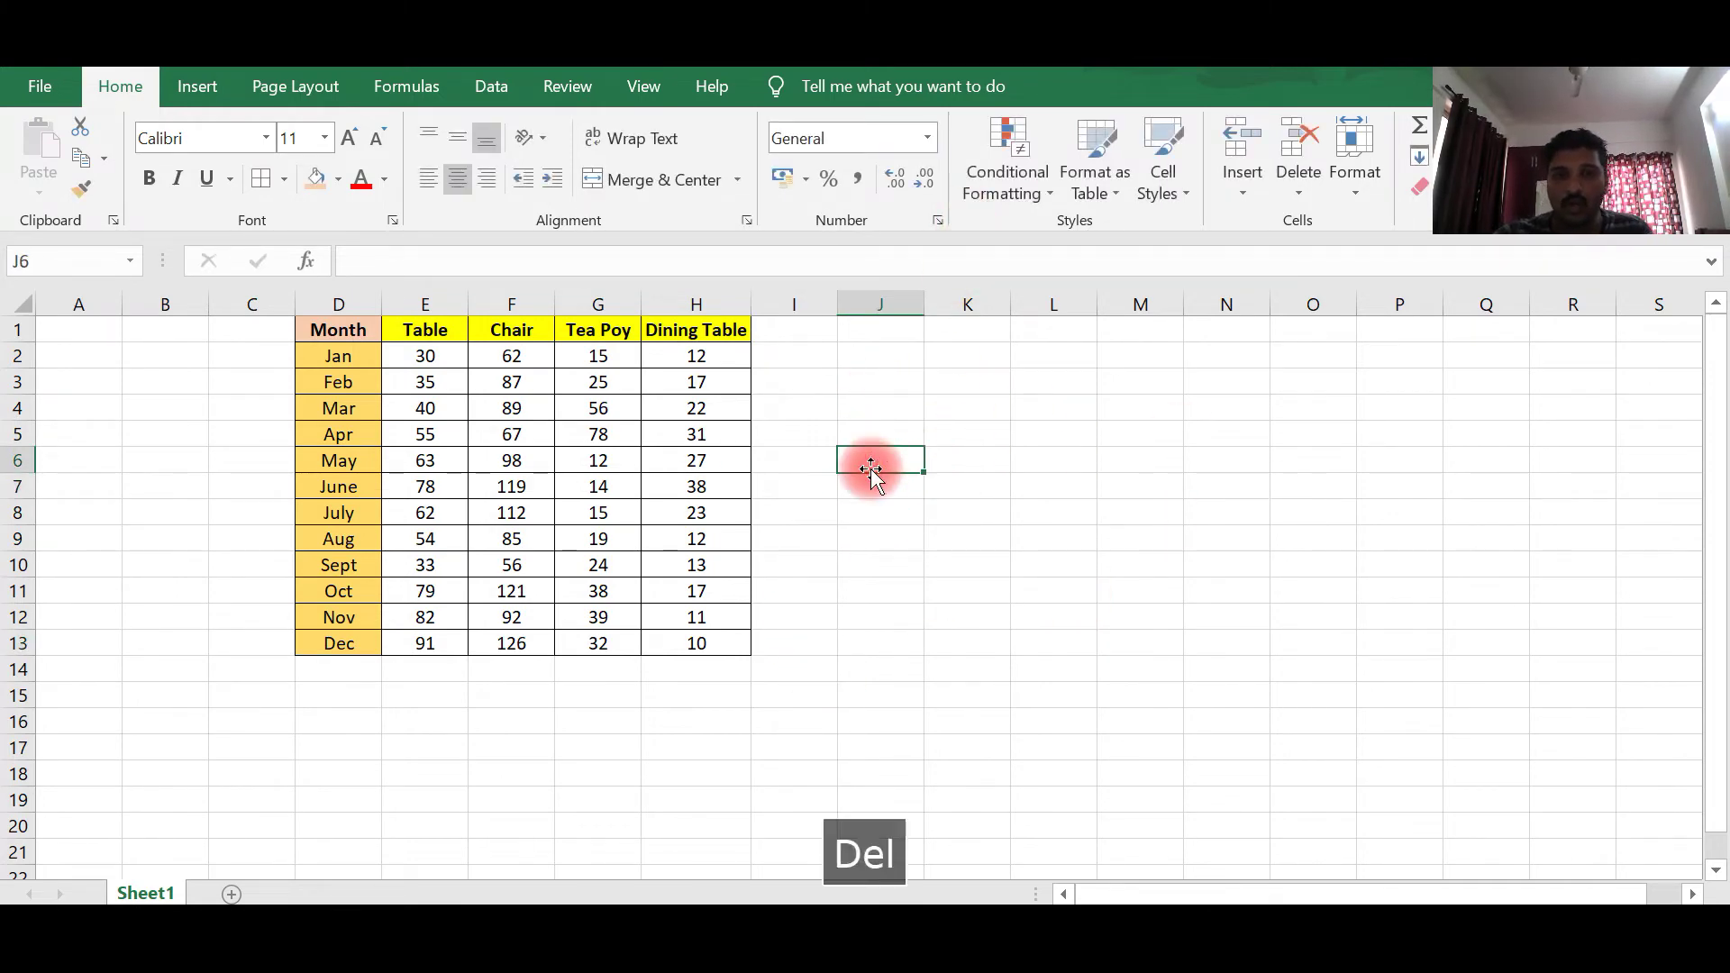
left_click(860, 354)
type("10")
key("Return")
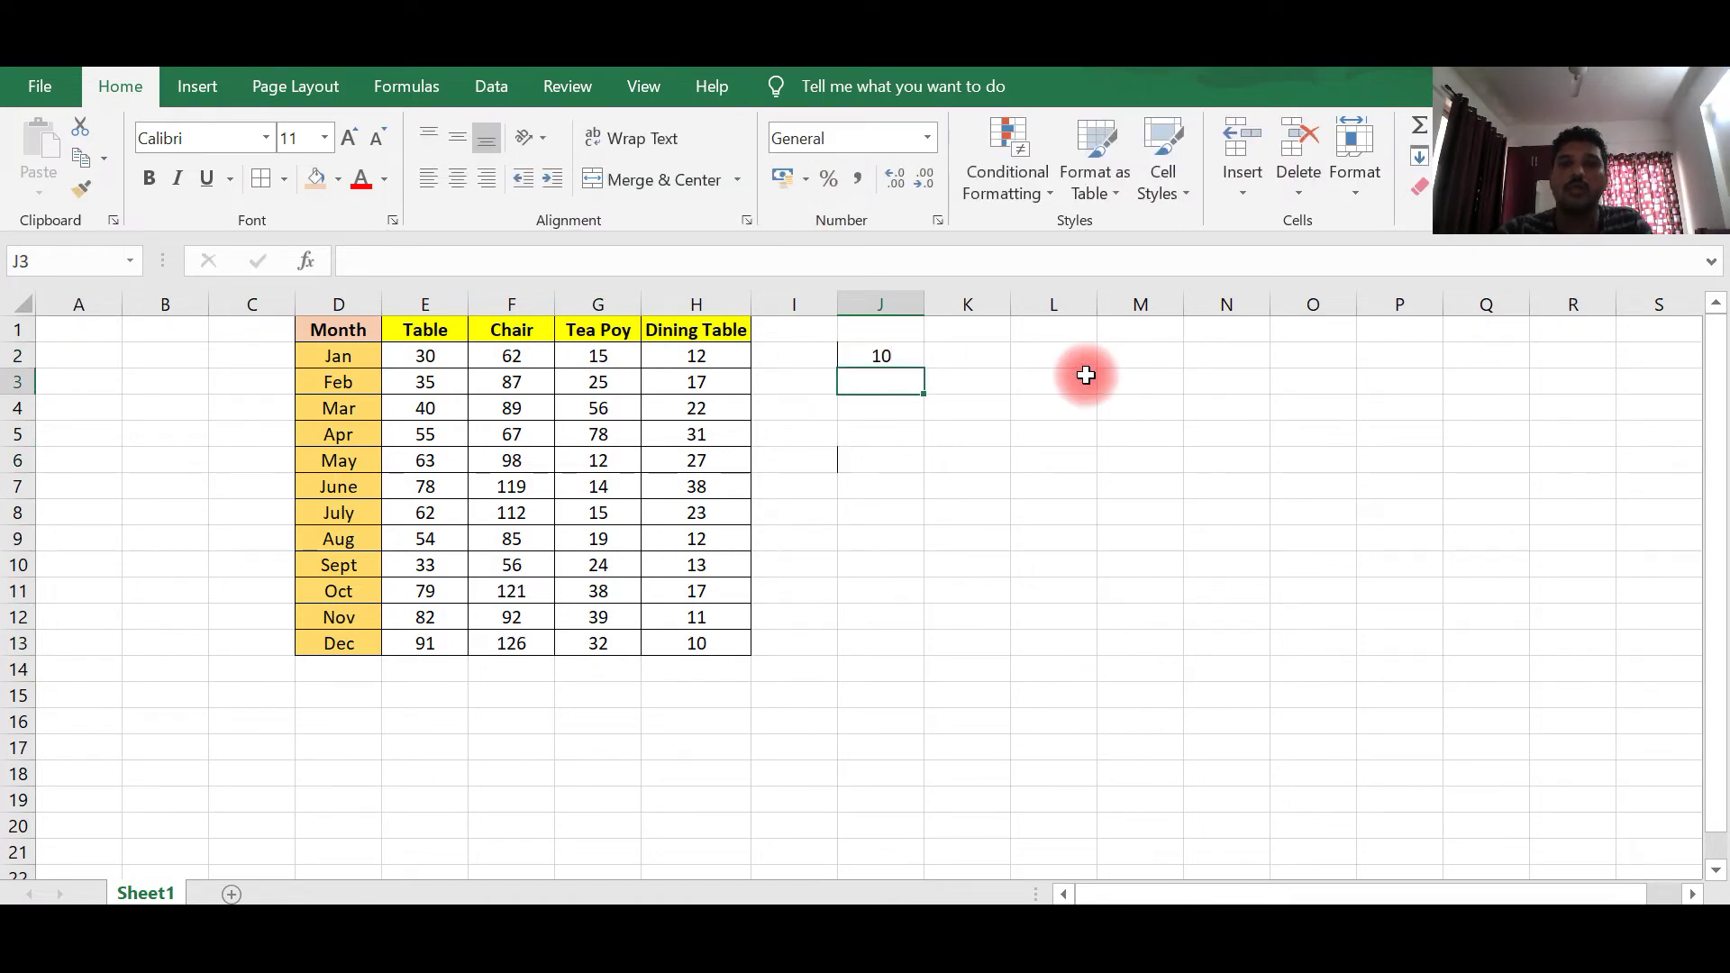
Add the value in J2 to all sales figures in E2:H13 using Paste Special with the Add operation.
left_click(893, 357)
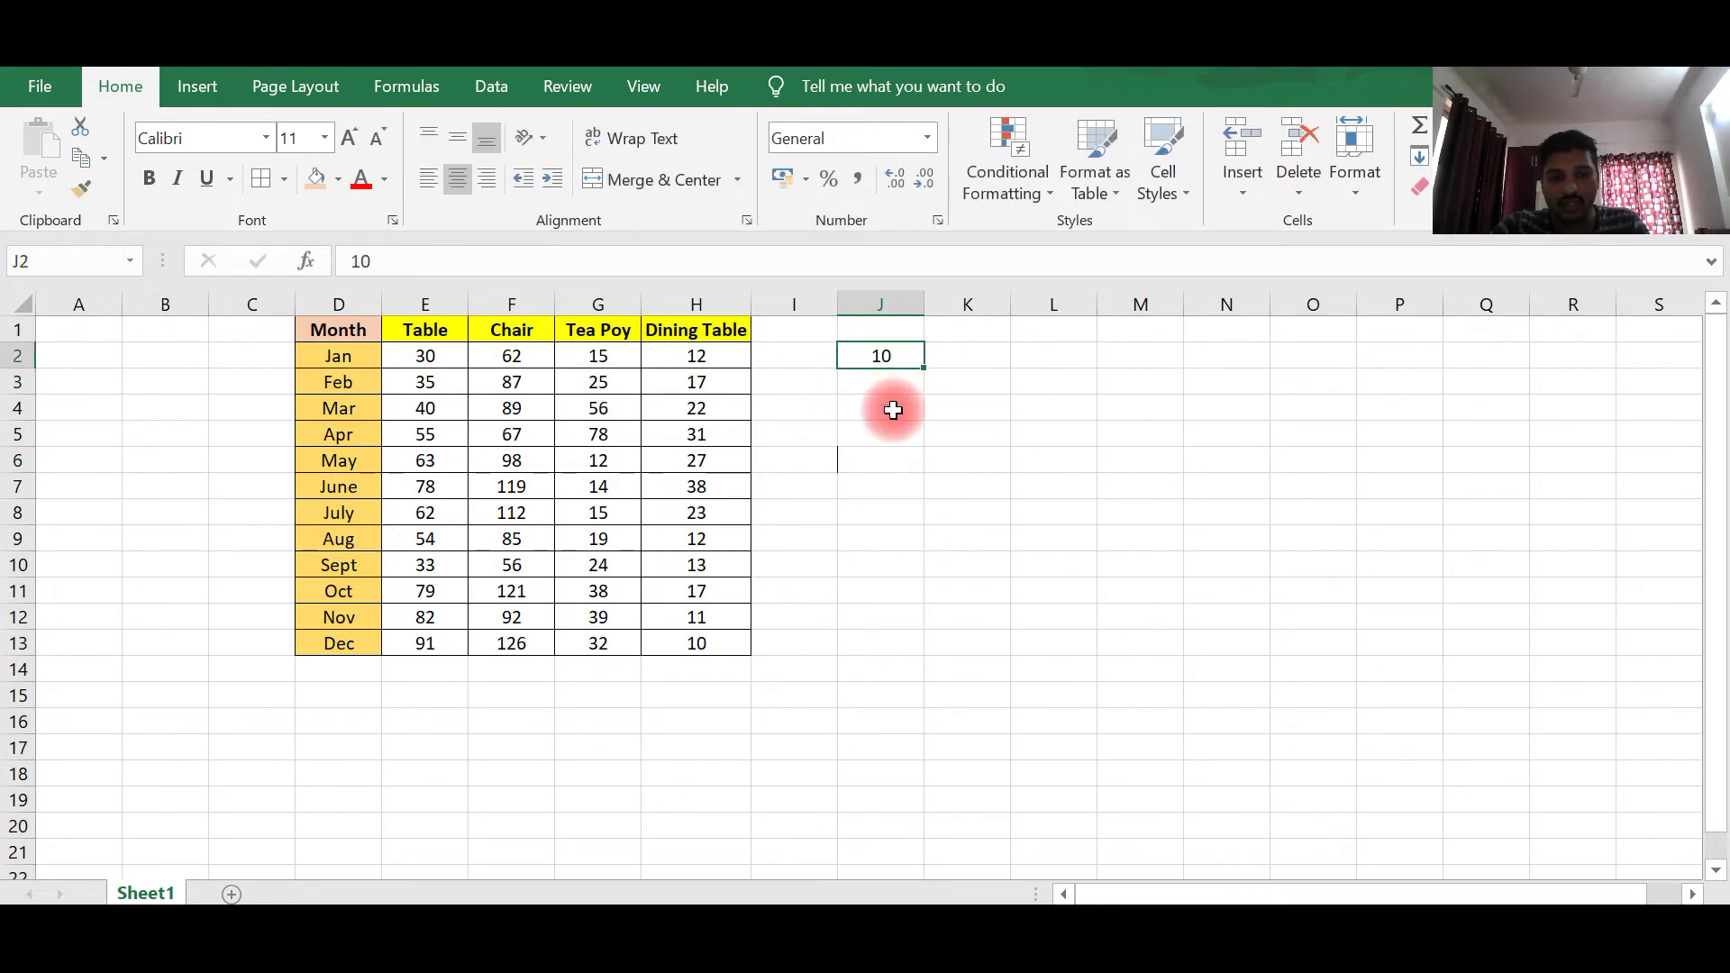
key("ctrl+c")
left_click_drag(425, 359, 709, 642)
right_click(699, 419)
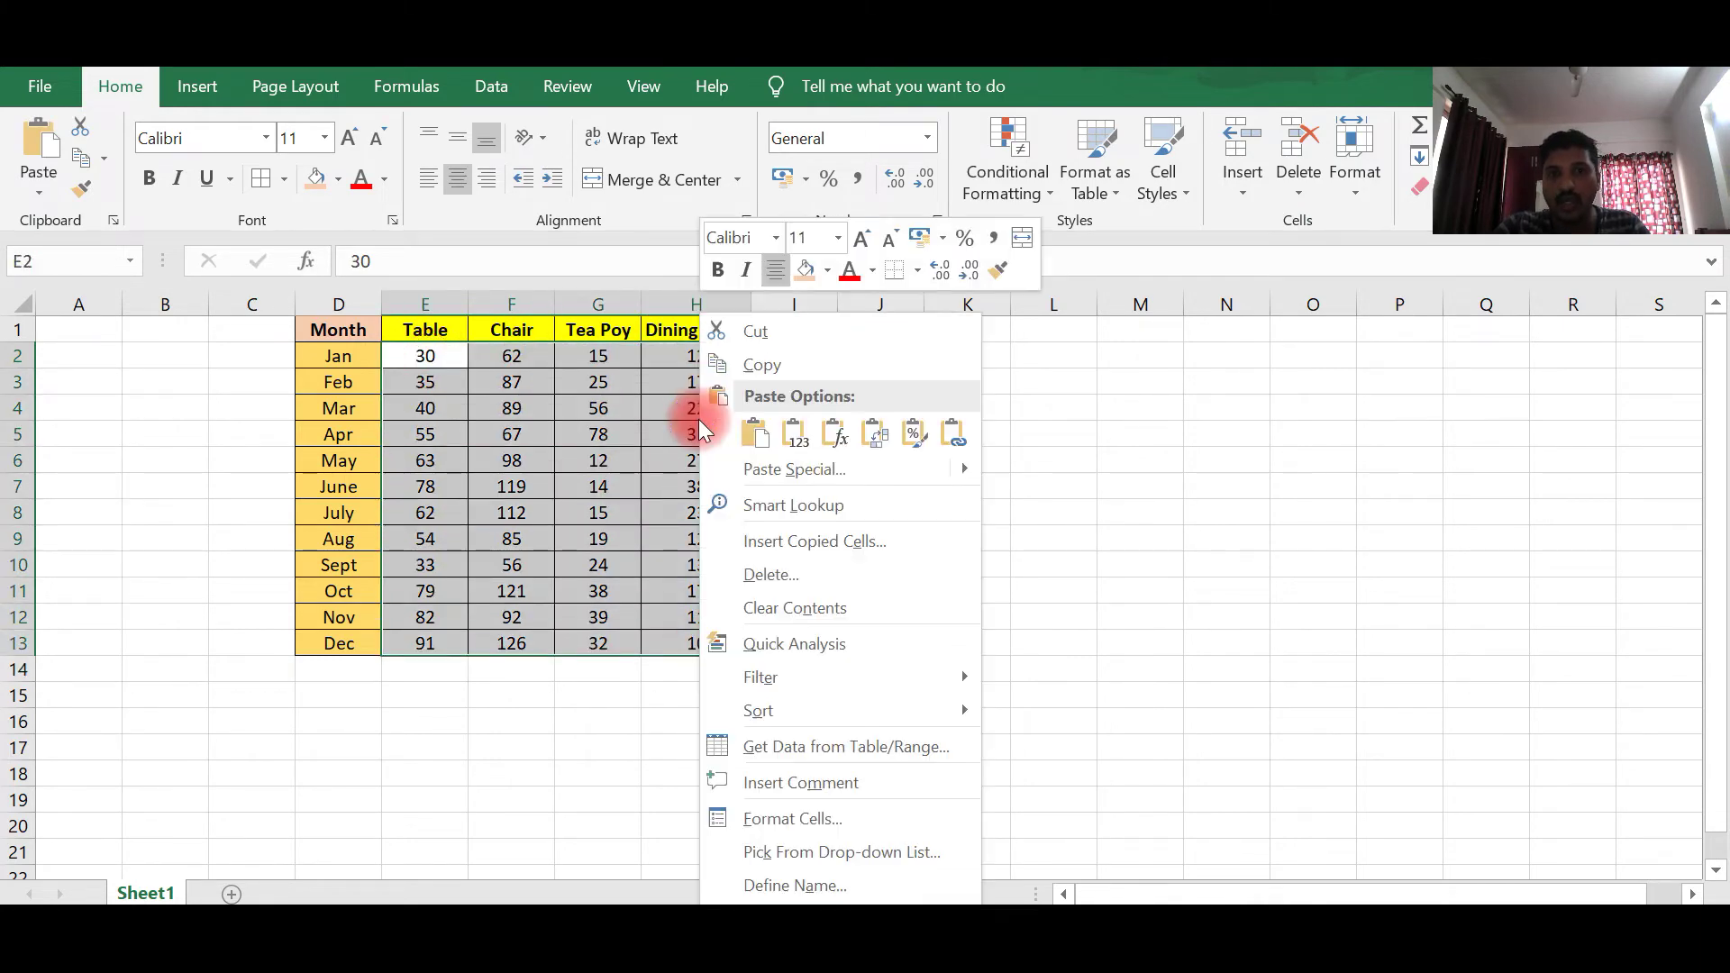
mouse_move(959, 472)
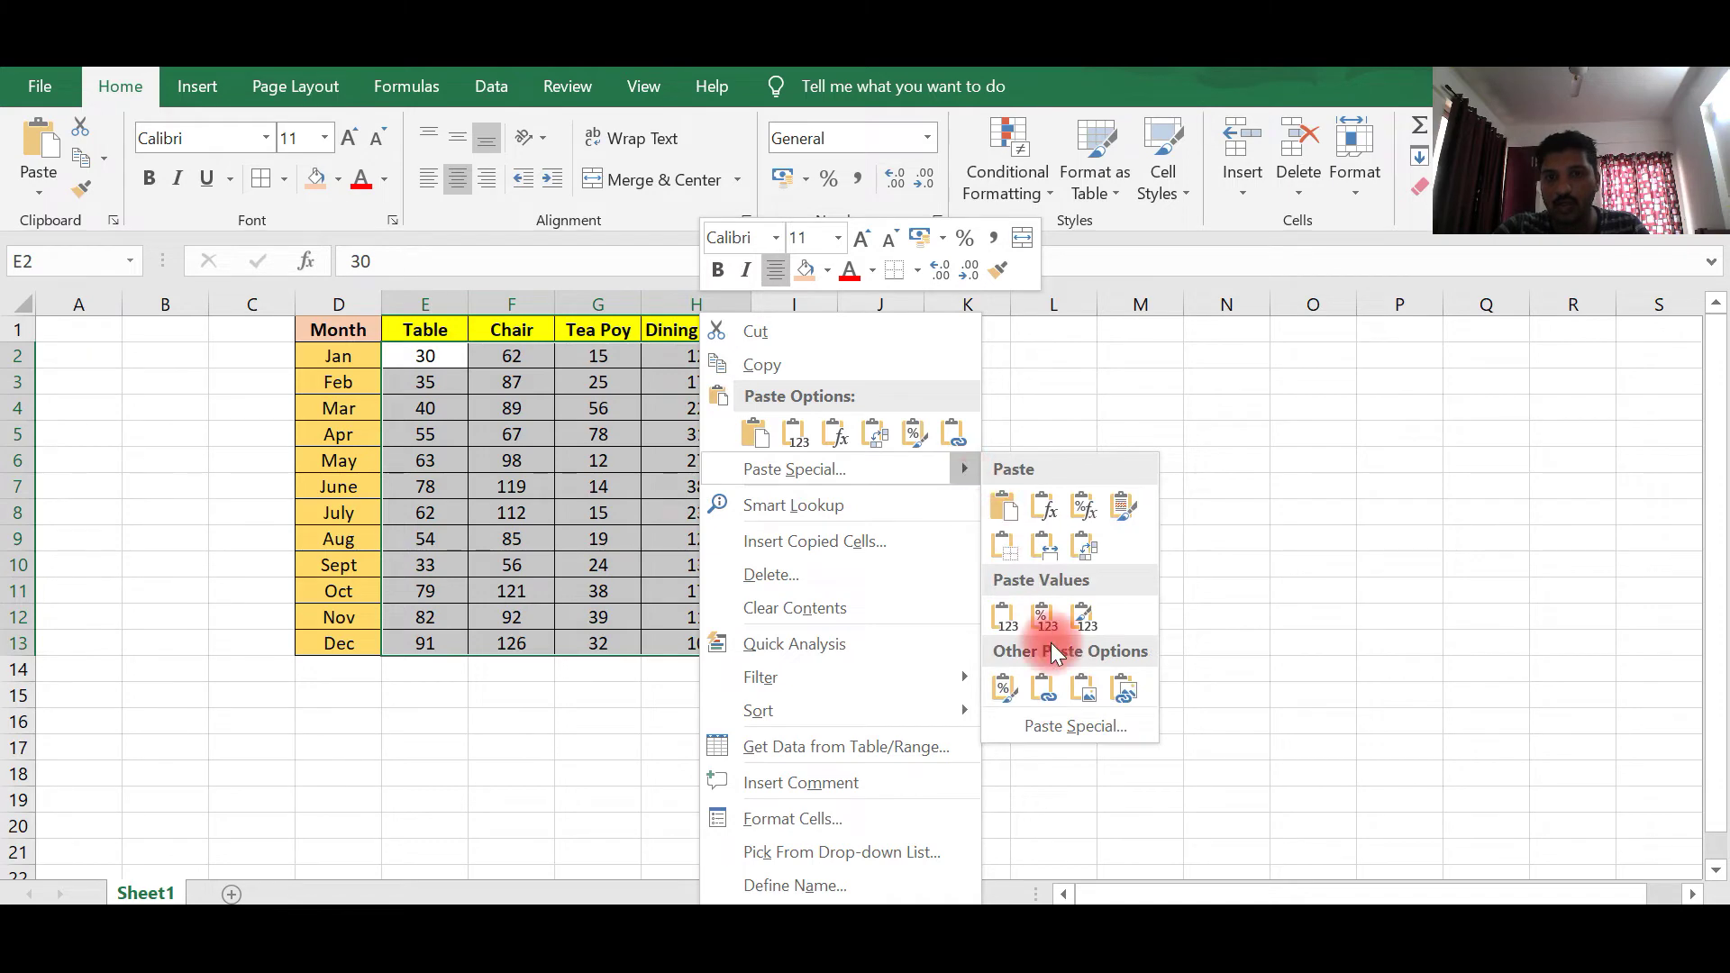
left_click(1077, 724)
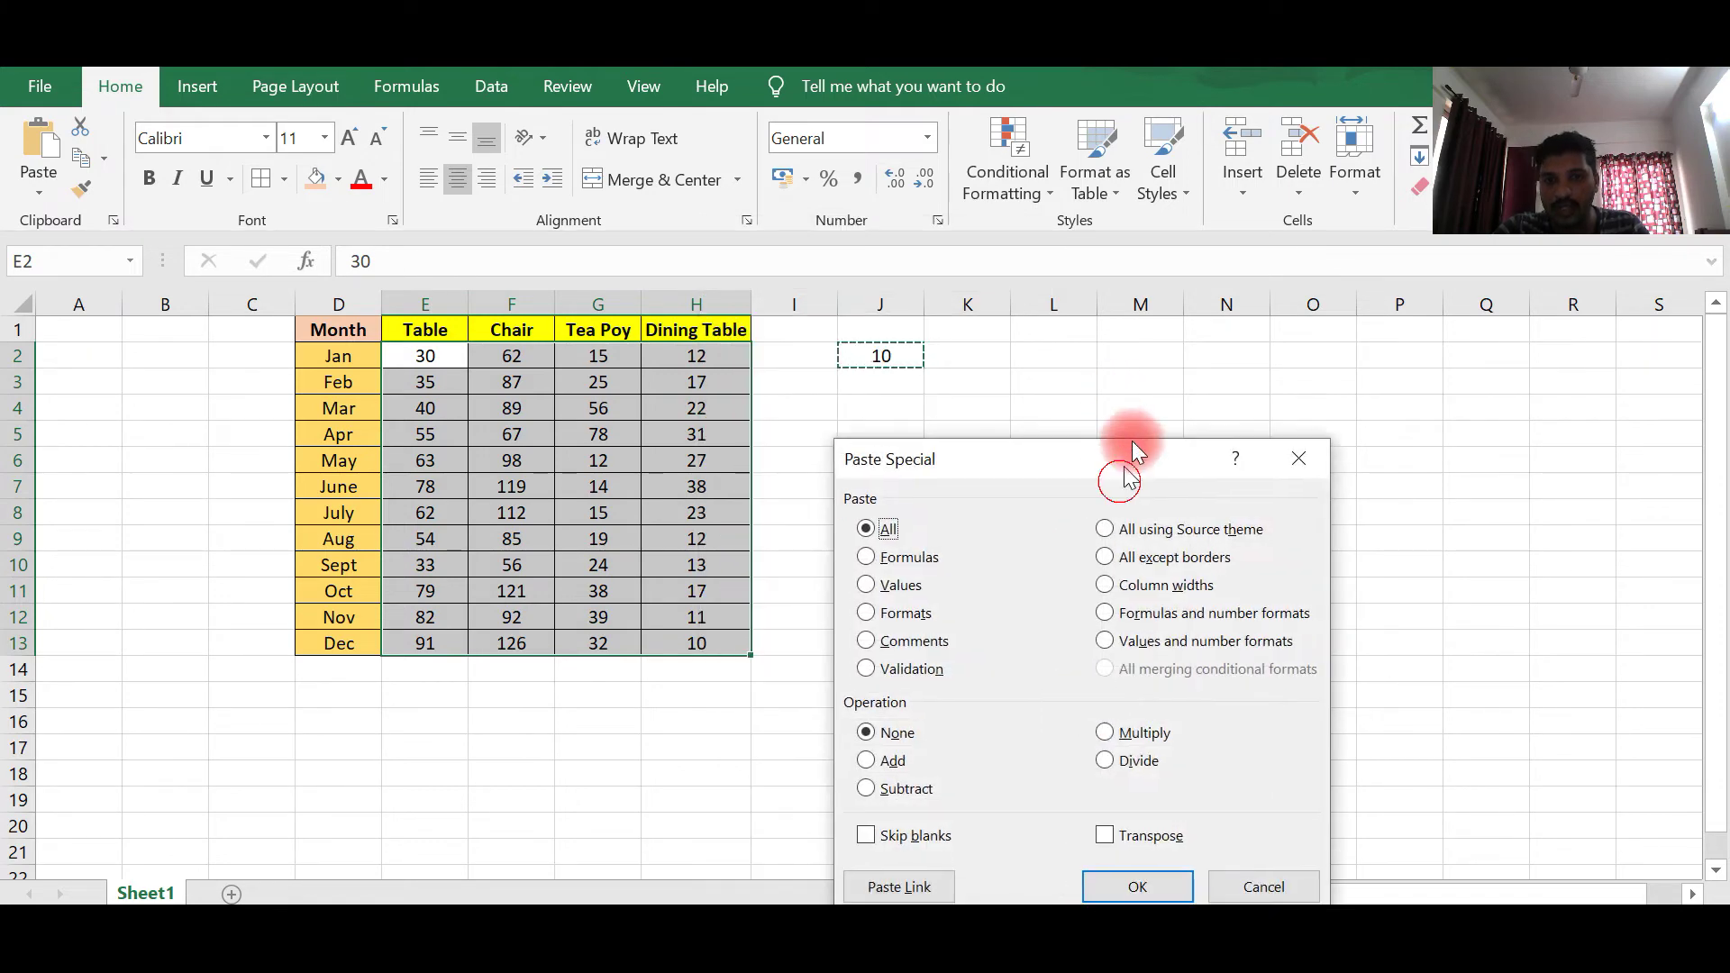
left_click_drag(1131, 440, 1149, 325)
left_click(928, 661)
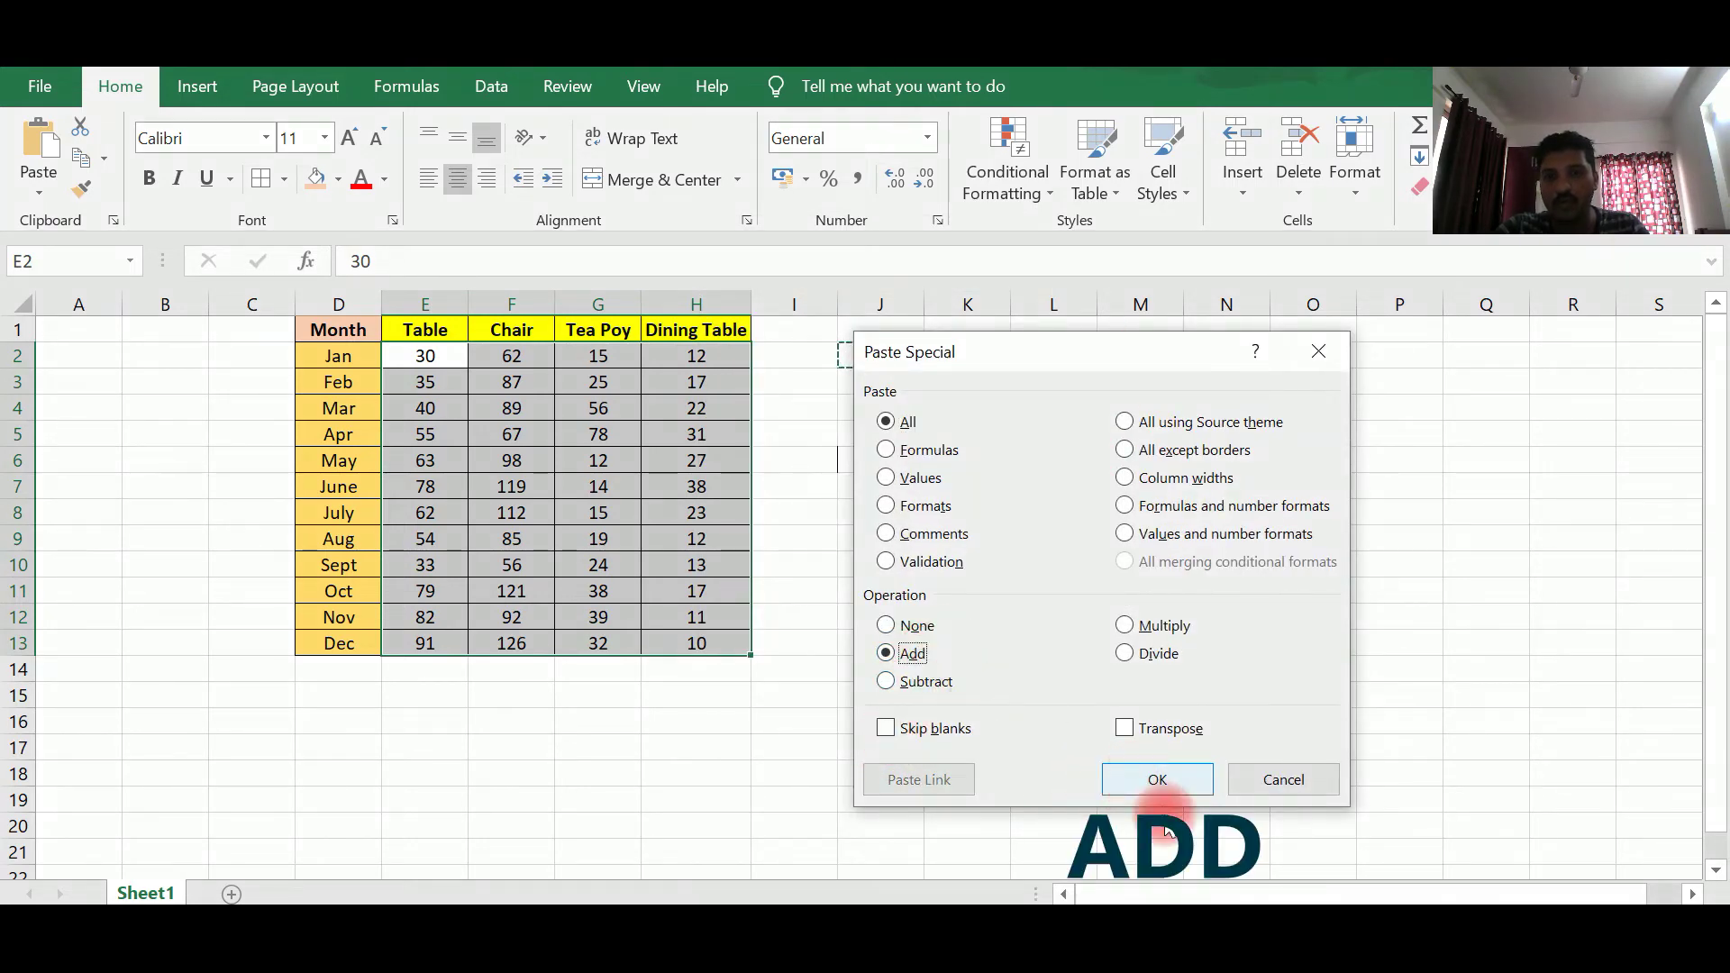
left_click(1160, 781)
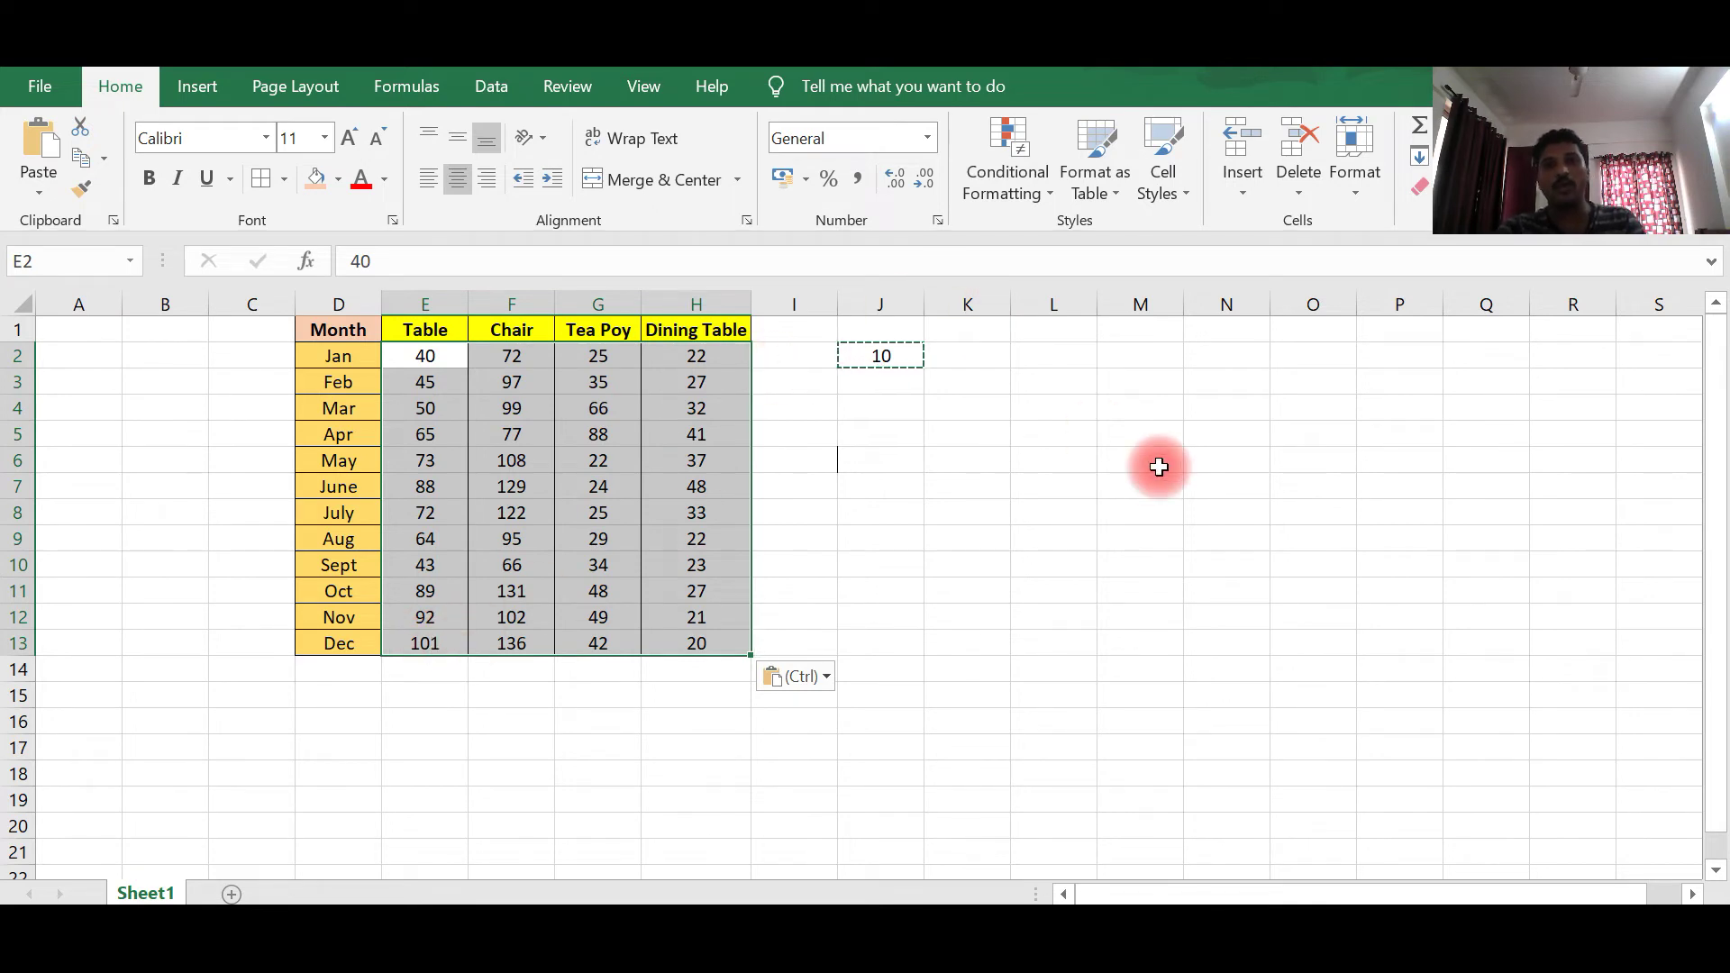
Clear cell J2 and enter 5 in cell J7.
left_click(887, 362)
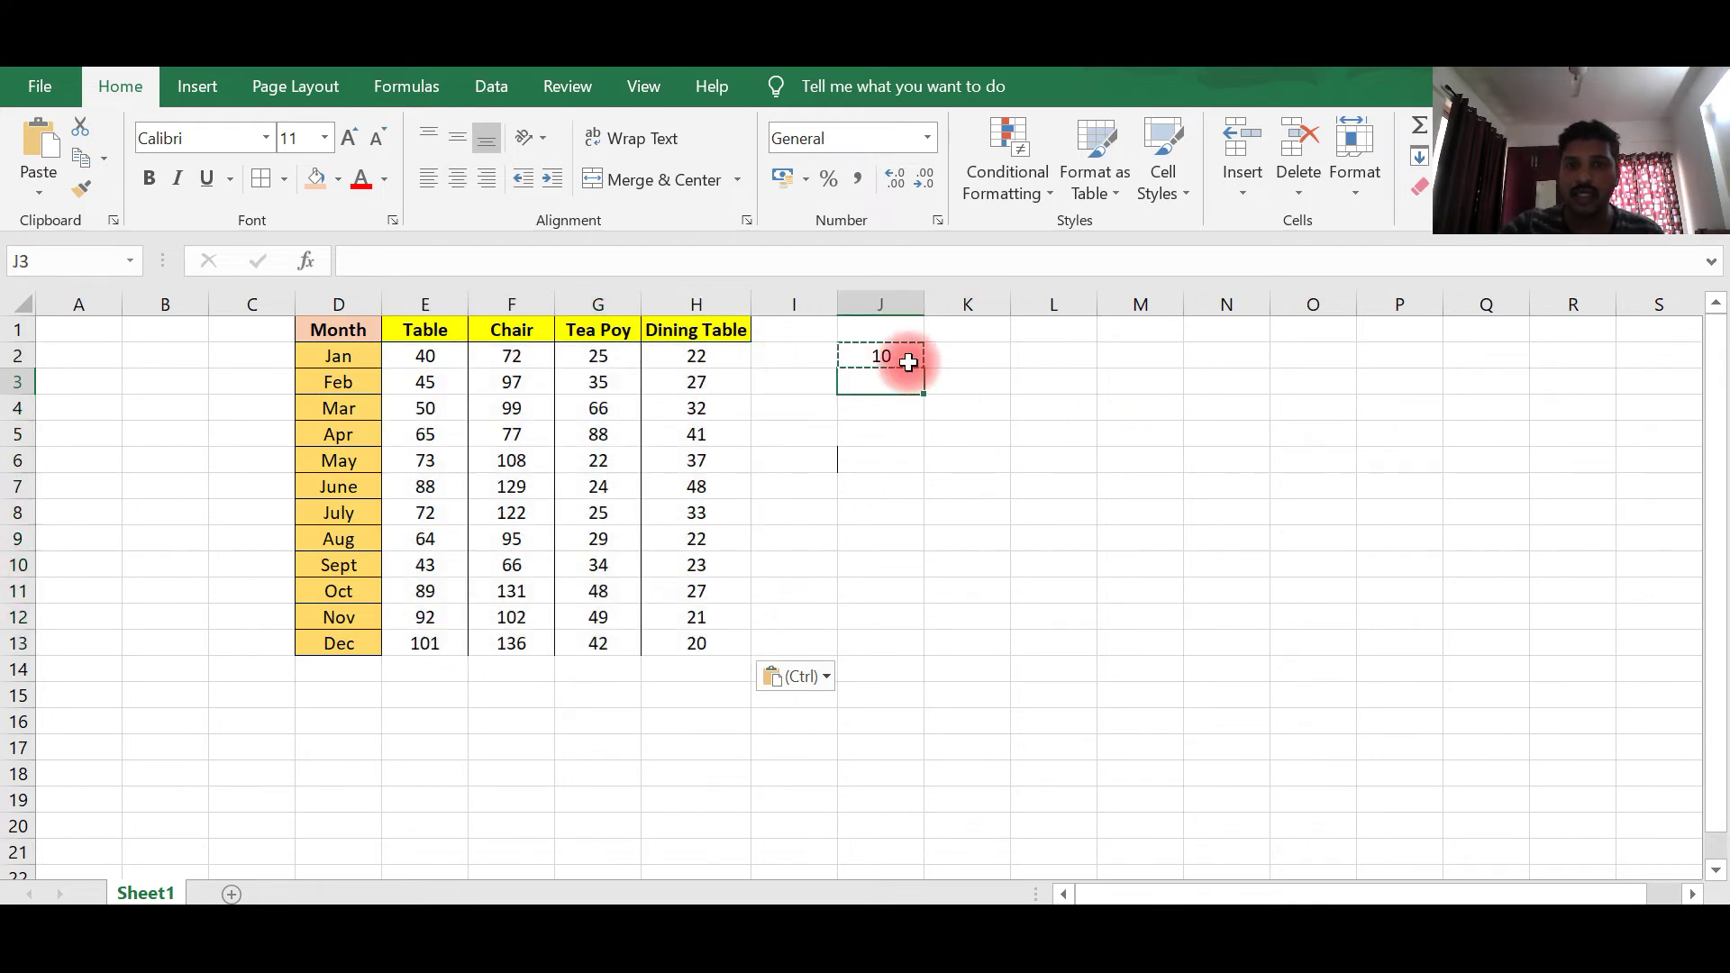
key("Delete")
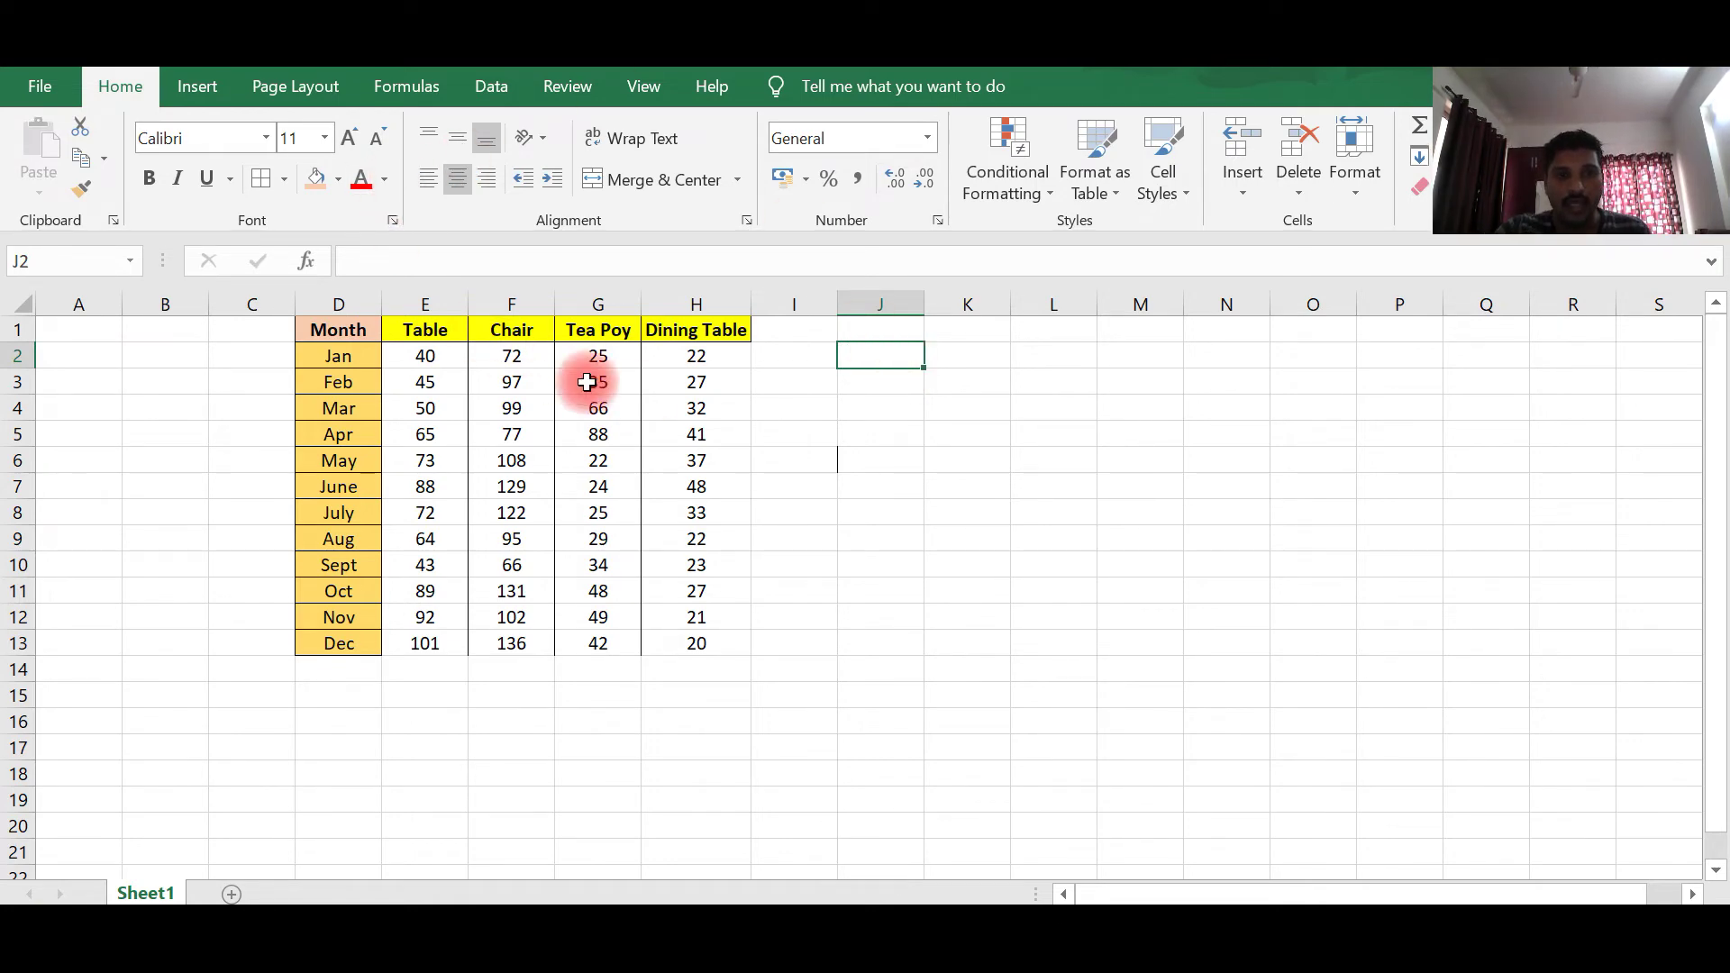
left_click(881, 494)
type("5")
key("Return")
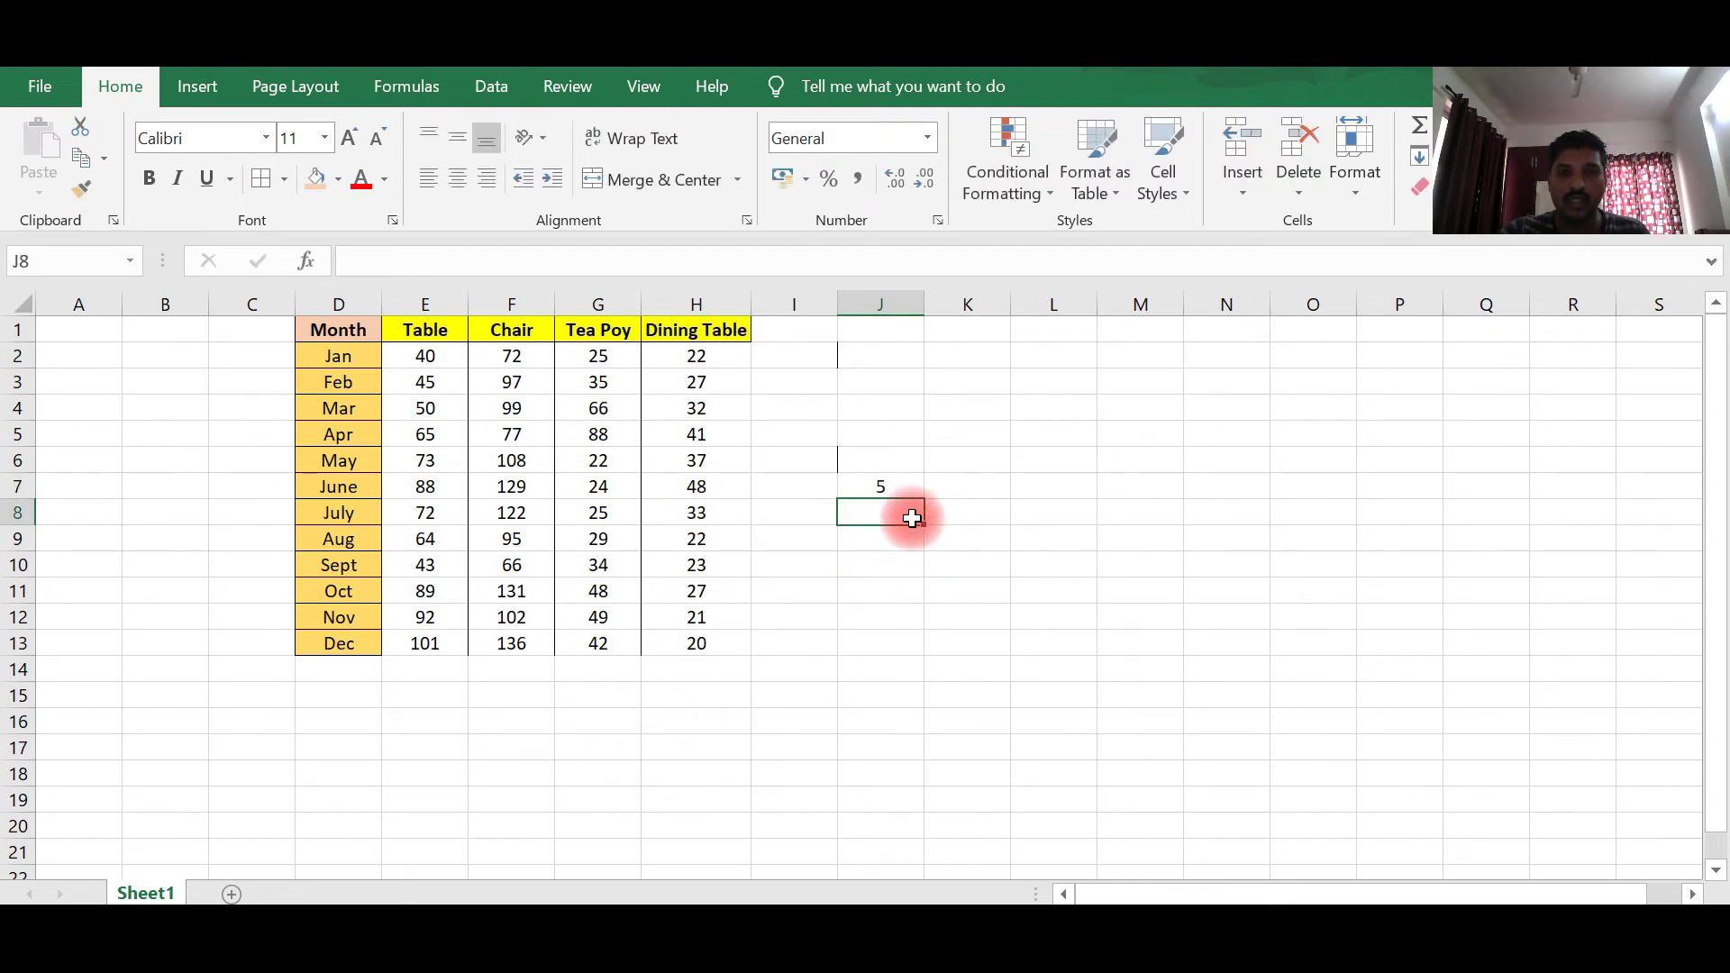
Subtract the value in J7 from the range E2:H14 using Paste Special with the Subtract operation.
left_click(901, 487)
key("ctrl+c")
left_click_drag(416, 355, 688, 670)
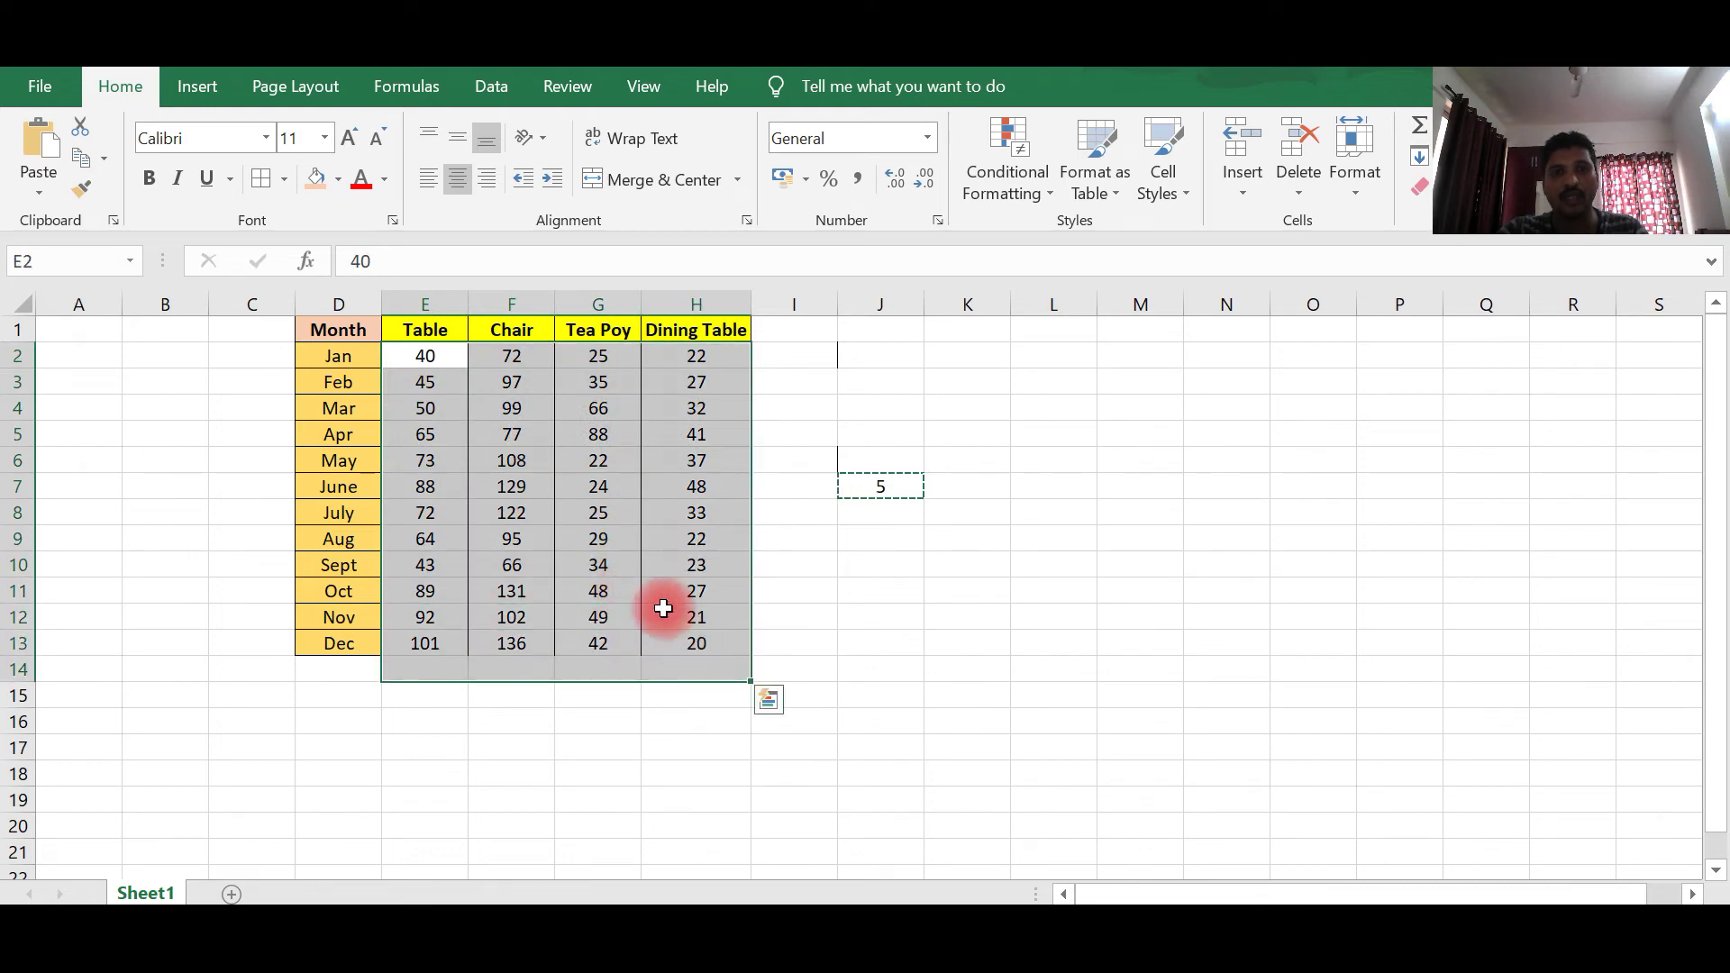
right_click(552, 436)
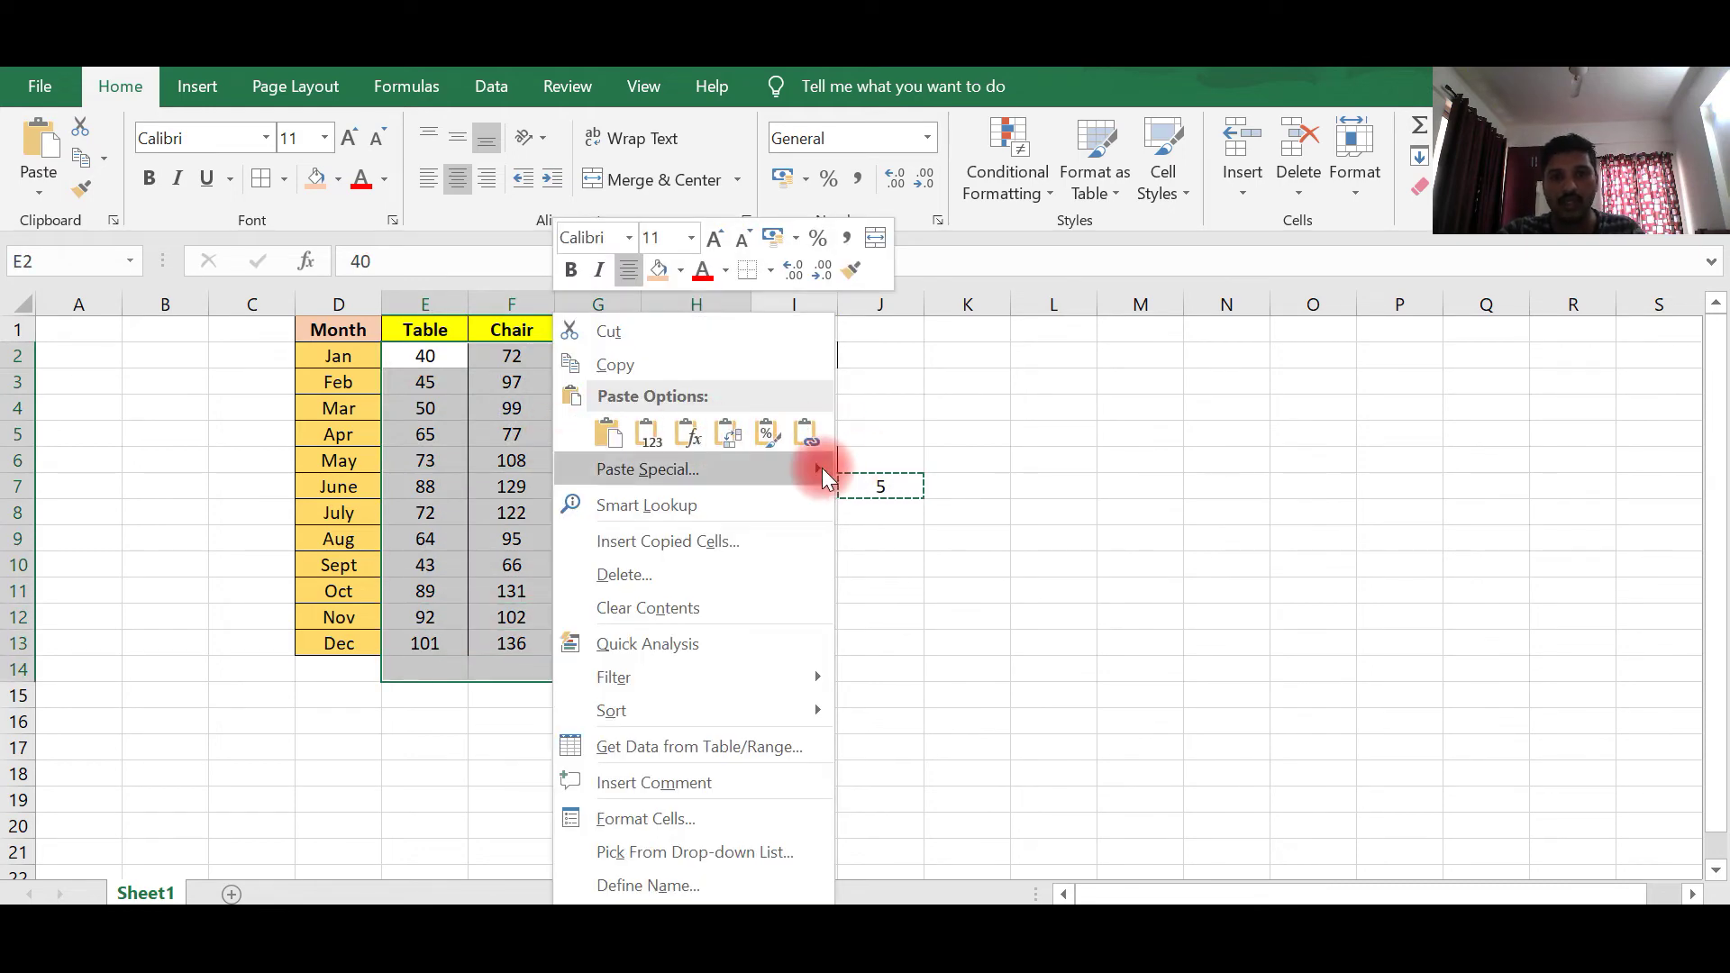
mouse_move(822, 467)
left_click(923, 720)
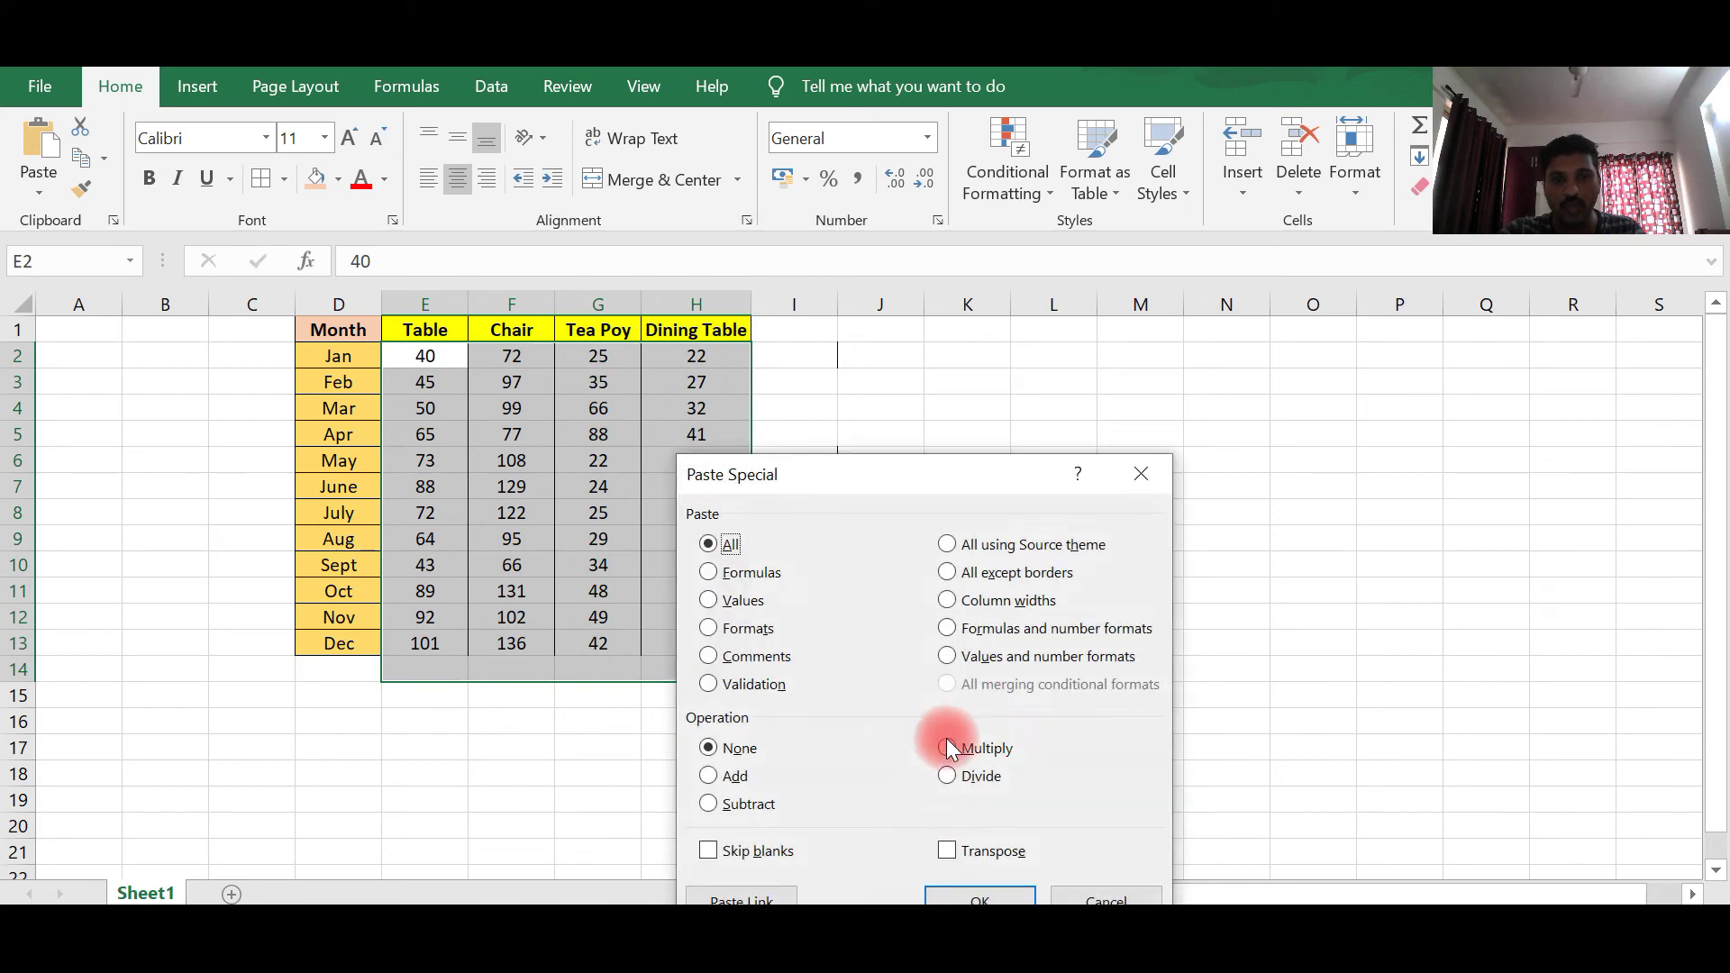
left_click_drag(997, 488, 1045, 361)
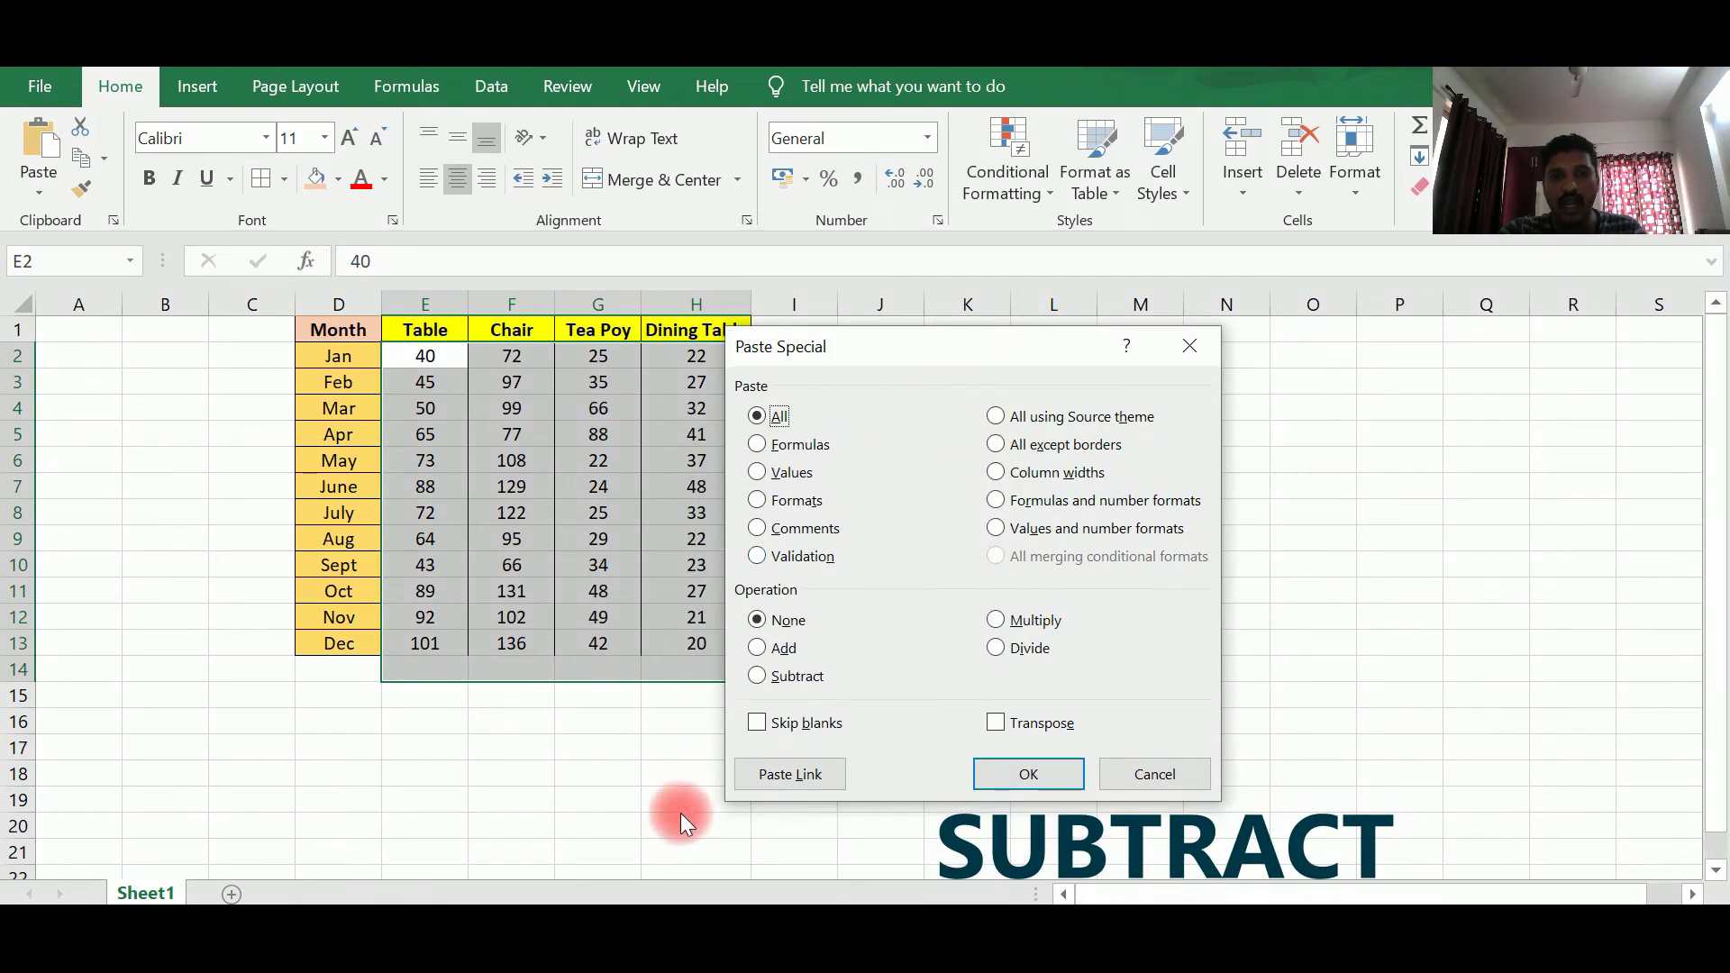
left_click(782, 685)
left_click(1014, 773)
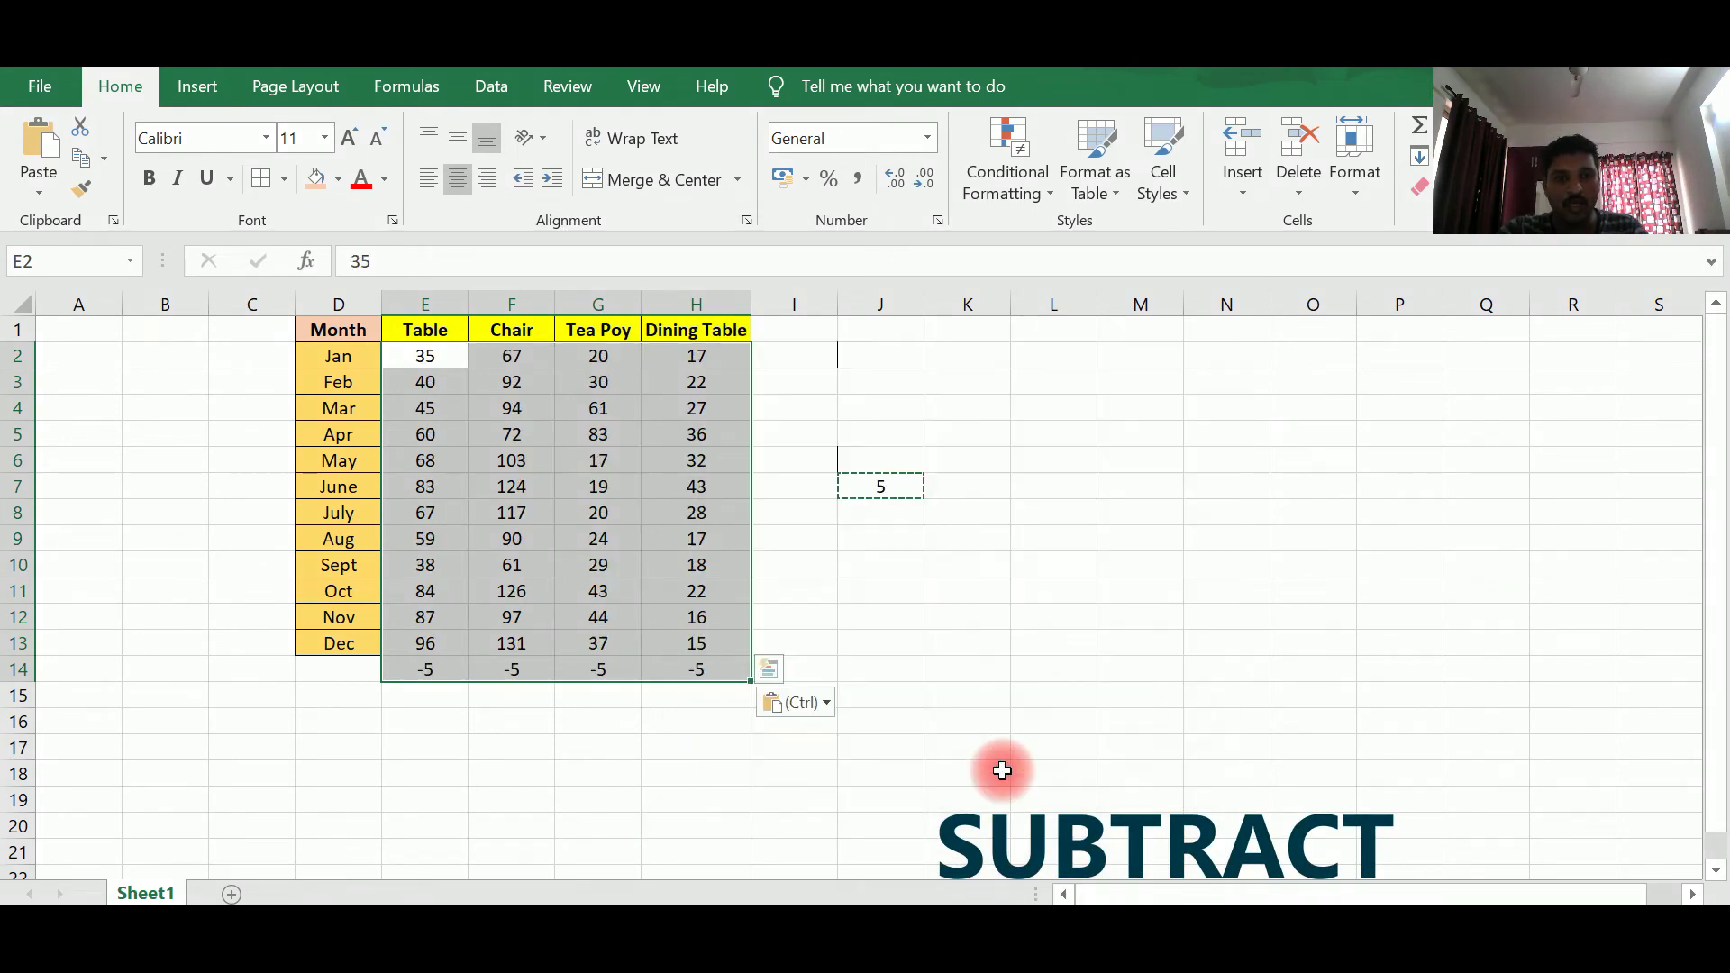
Clear the extra values below the table in E14:H14.
left_click(1039, 664)
left_click_drag(432, 669, 678, 667)
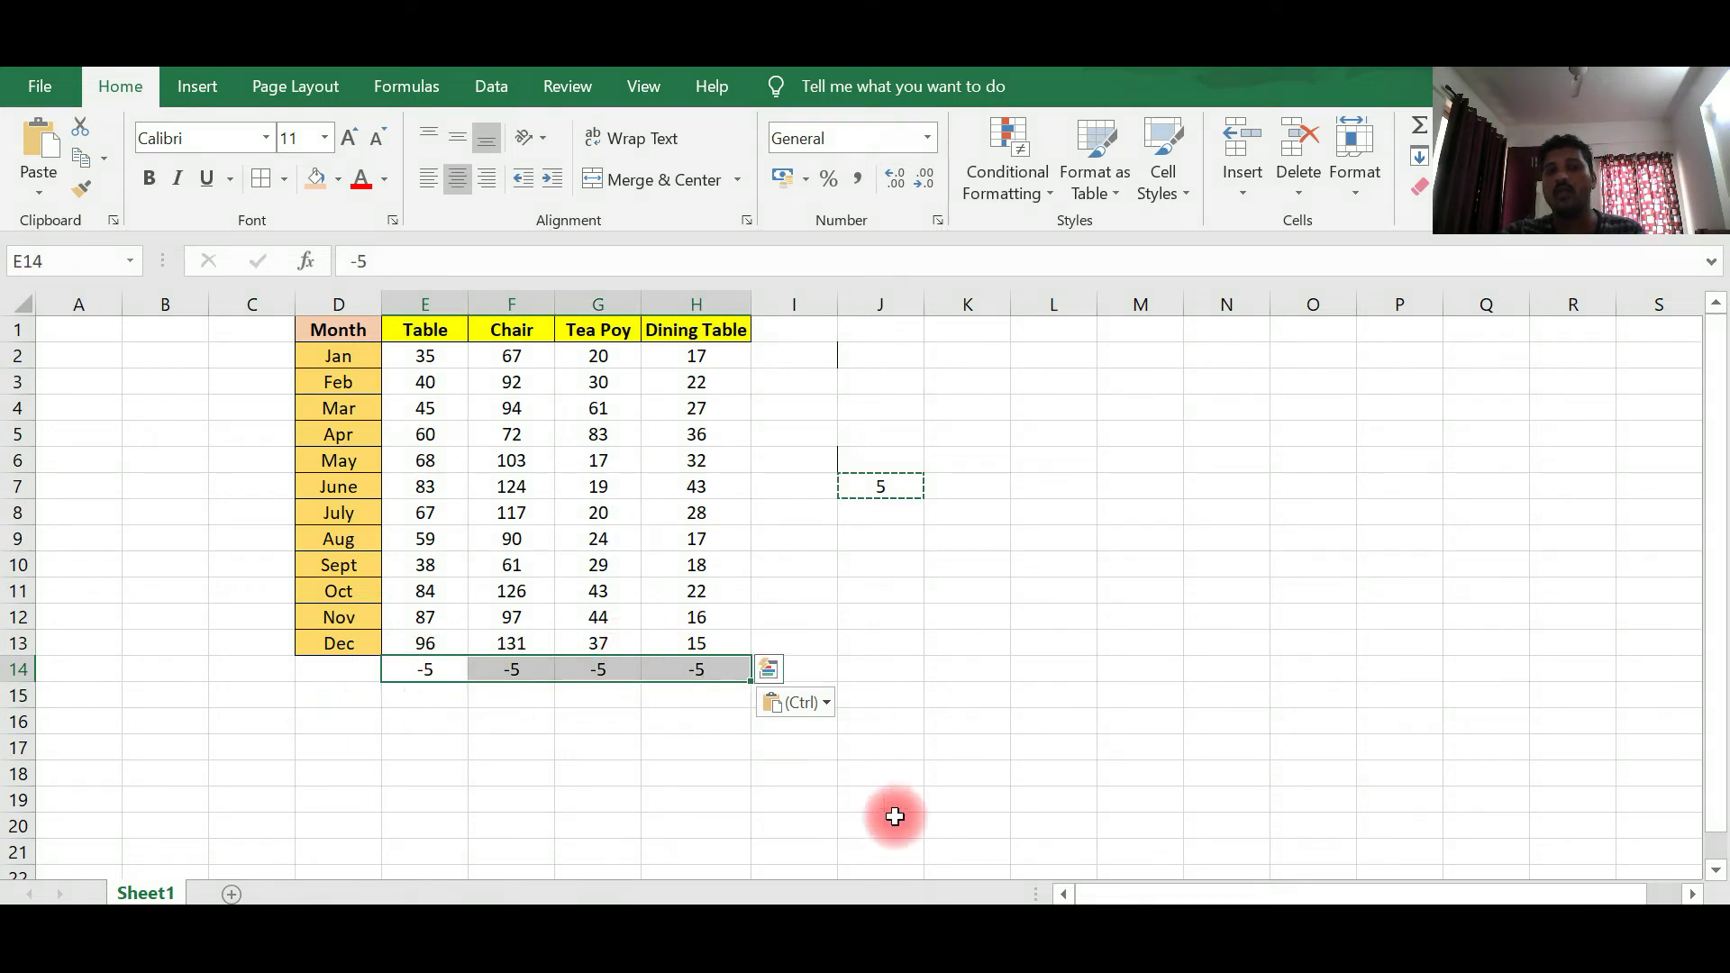
key("Delete")
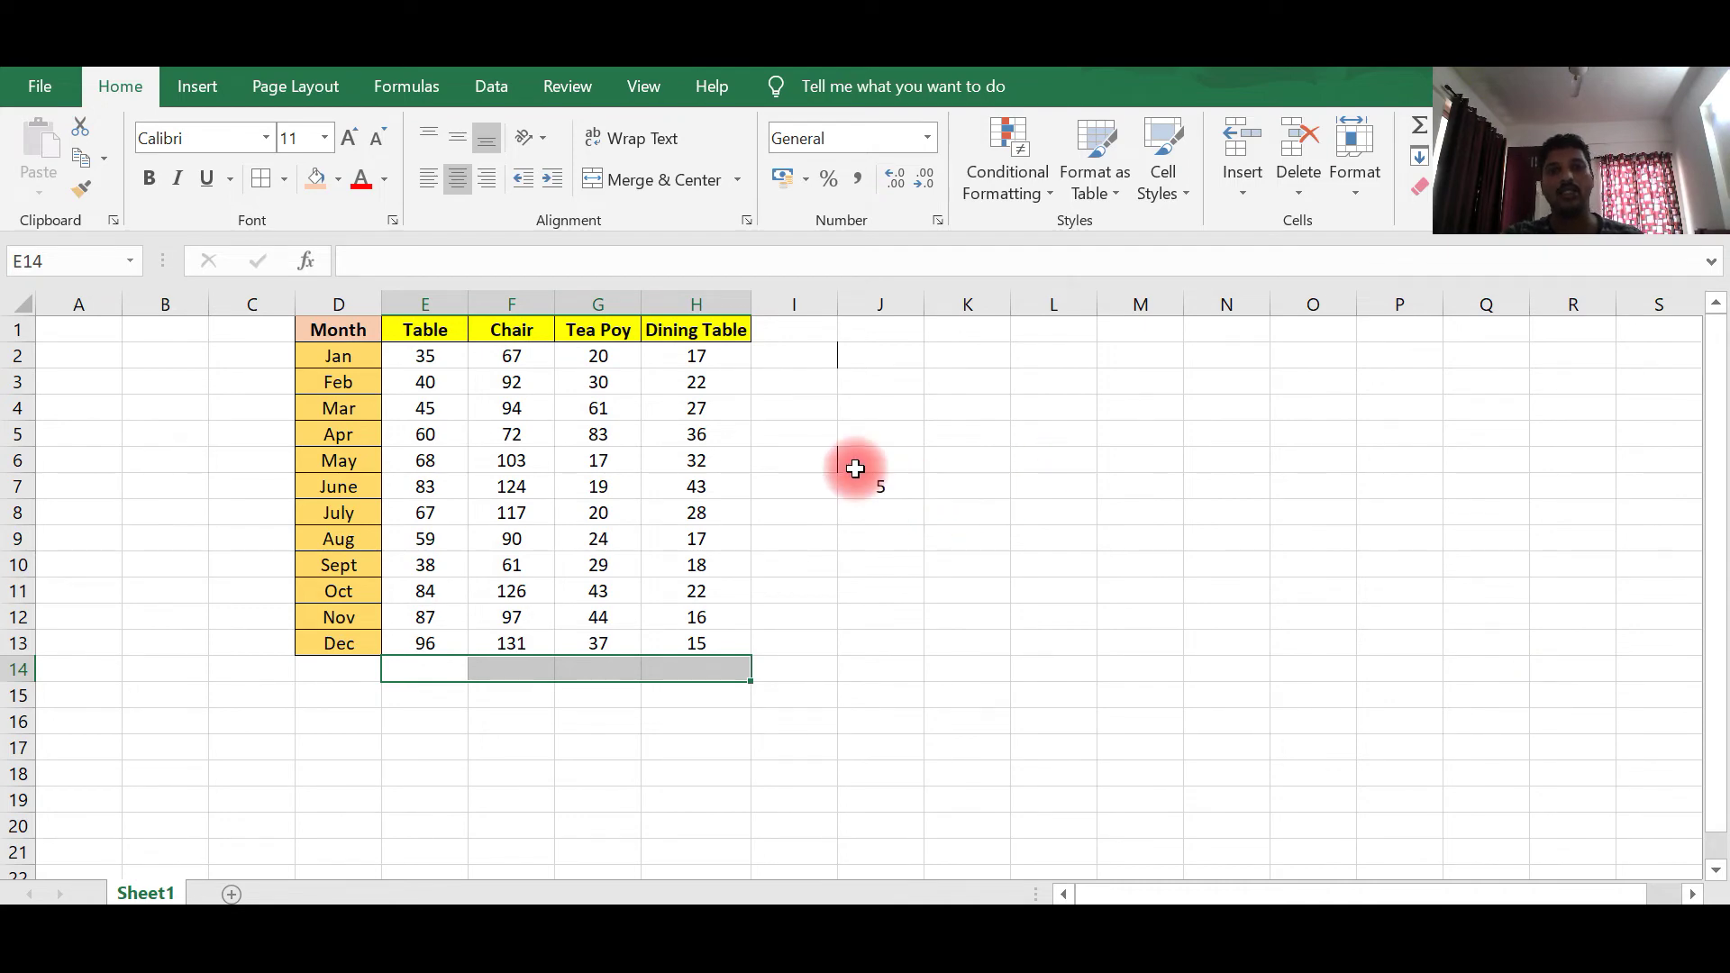
left_click(901, 491)
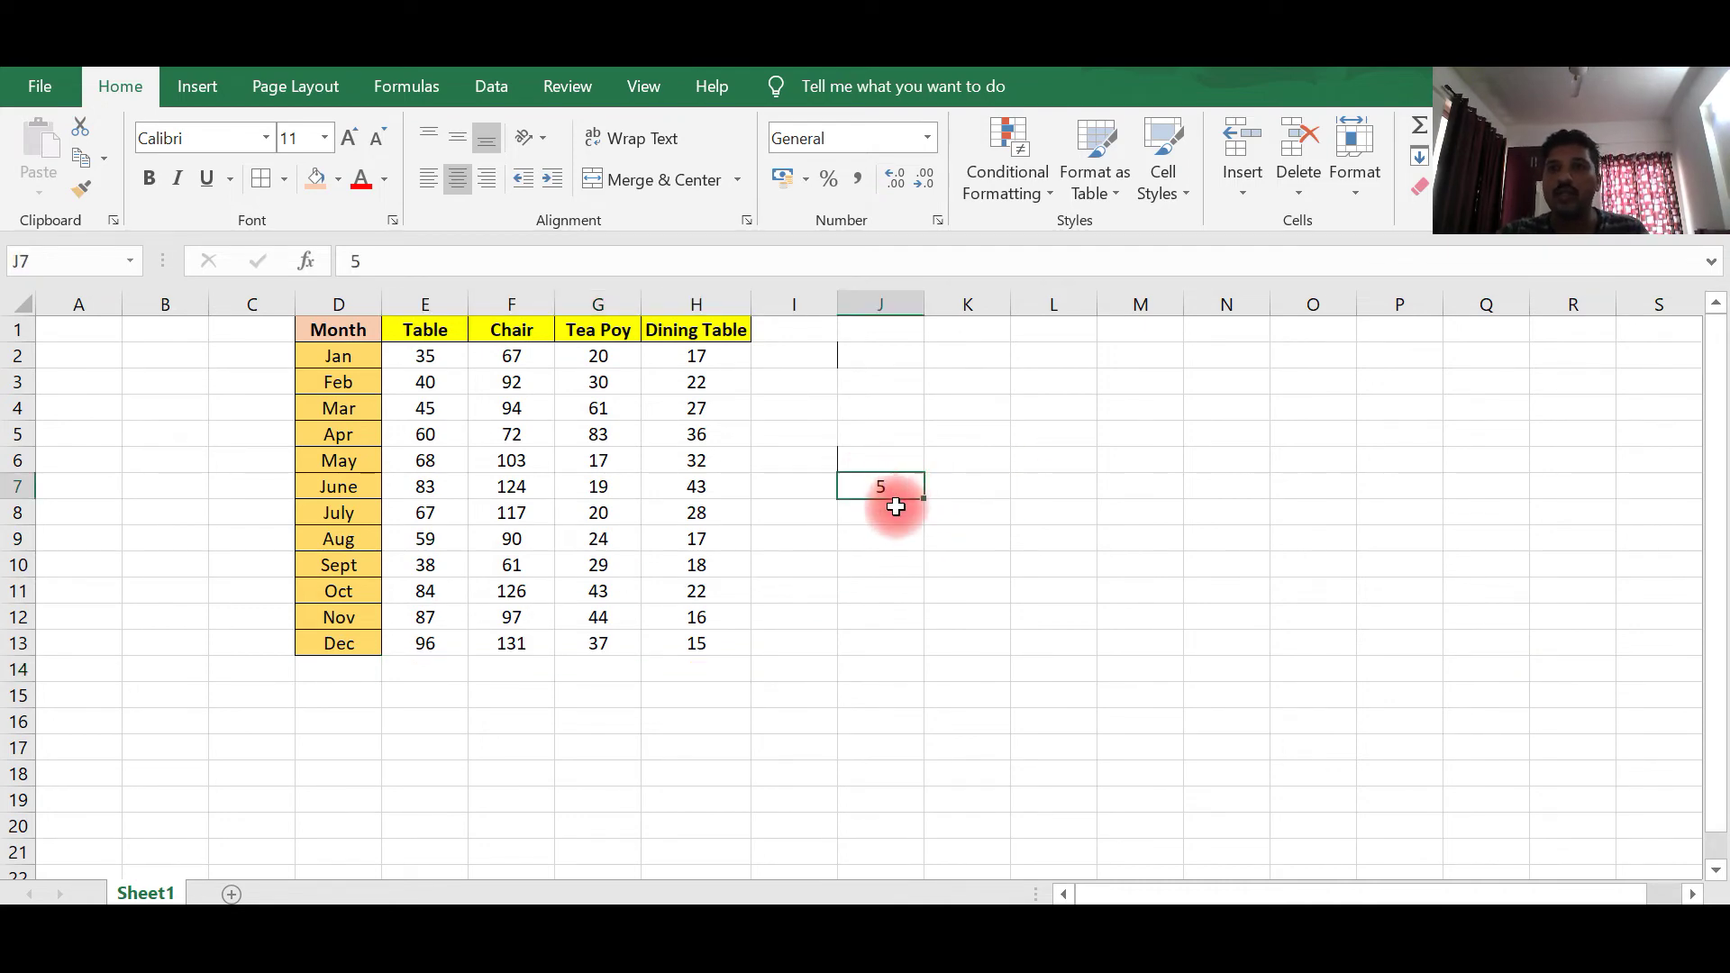
left_click(960, 646)
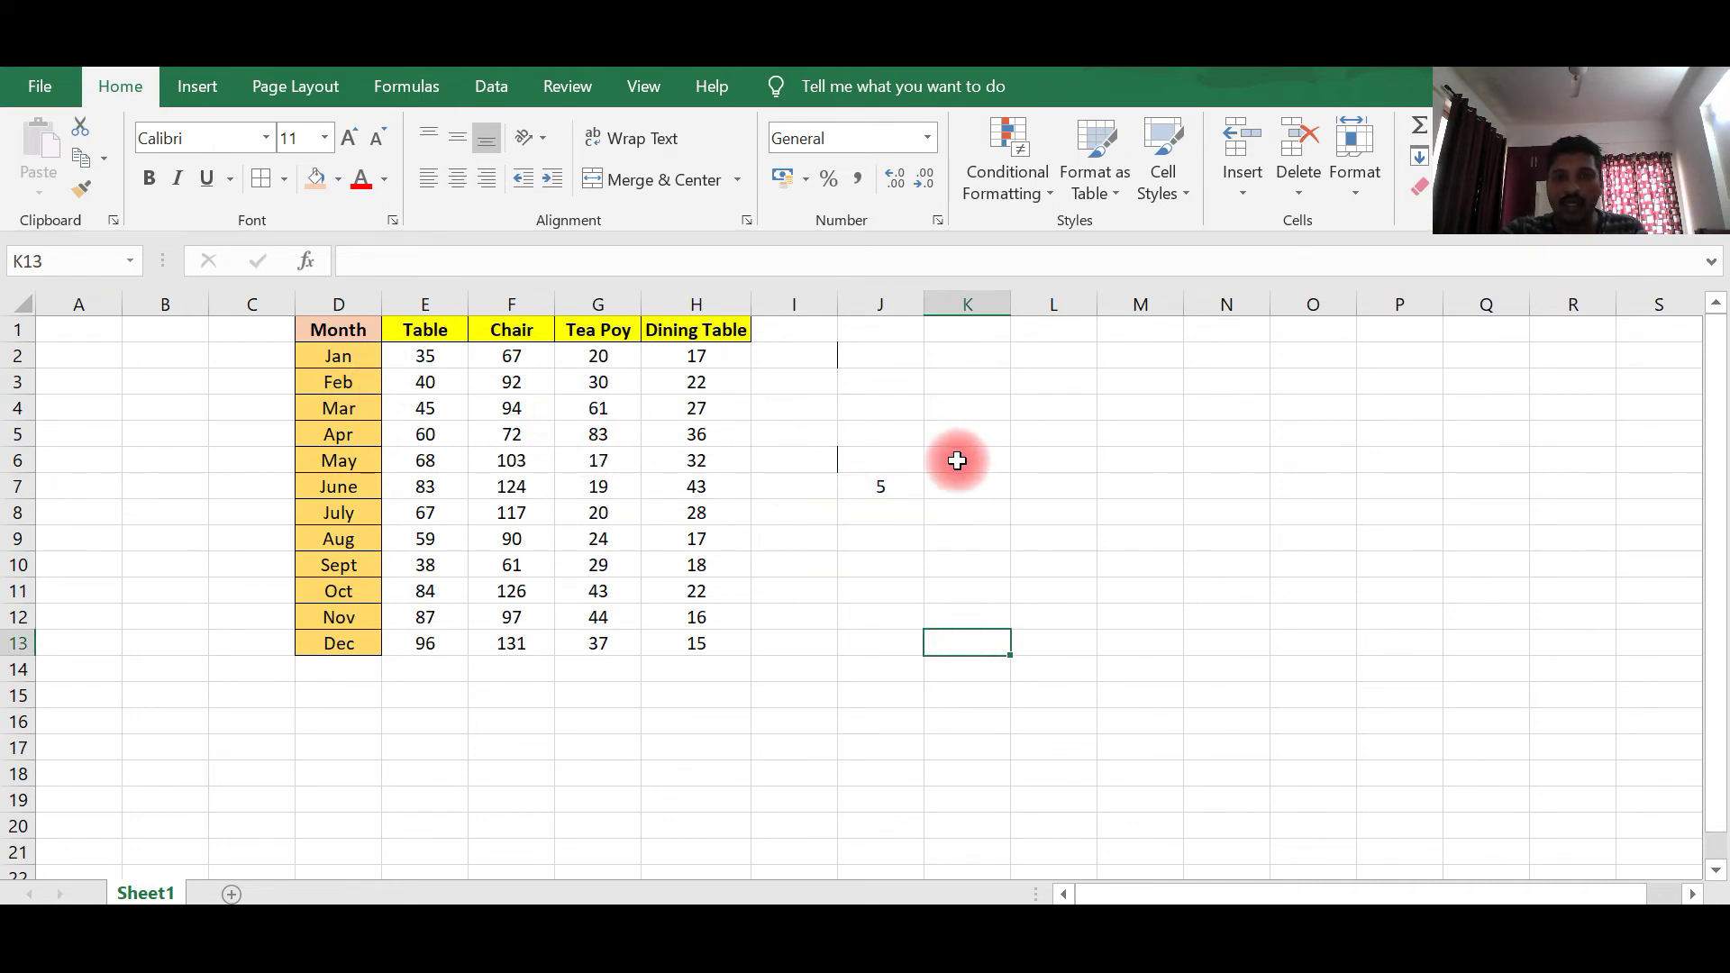
Copy the sales figures in E2:H13 and paste them at J7 using Paste Special with the Add operation.
left_click(887, 487)
left_click(429, 353)
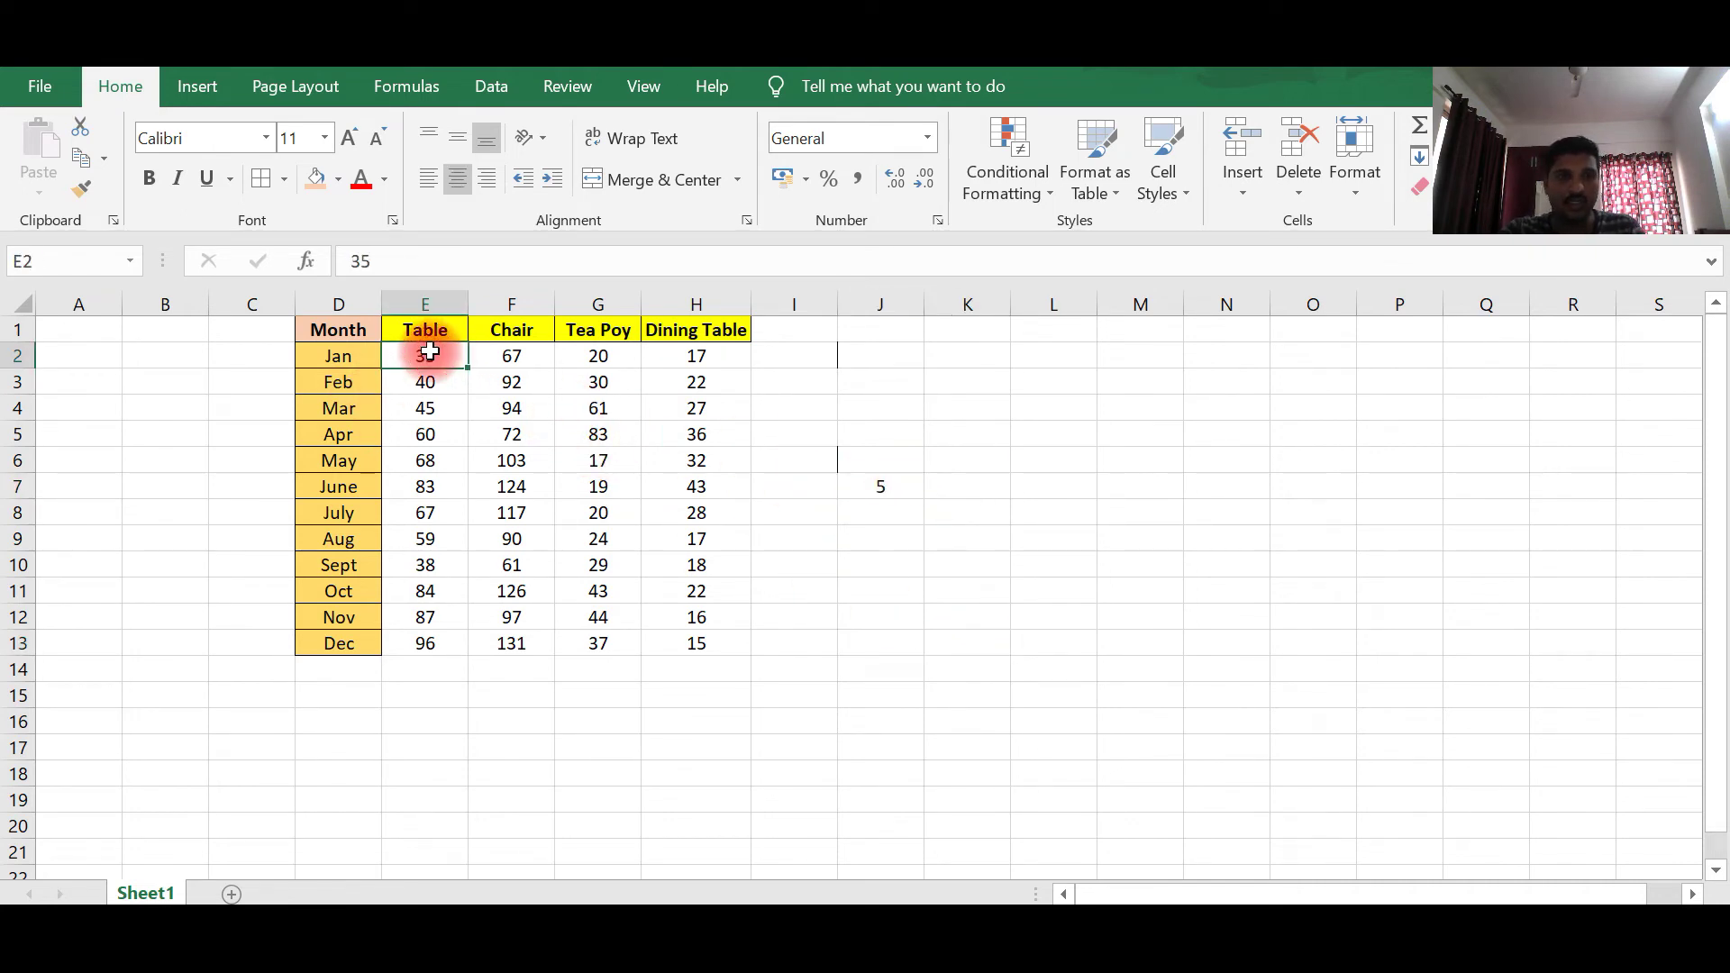
left_click_drag(429, 353, 685, 624)
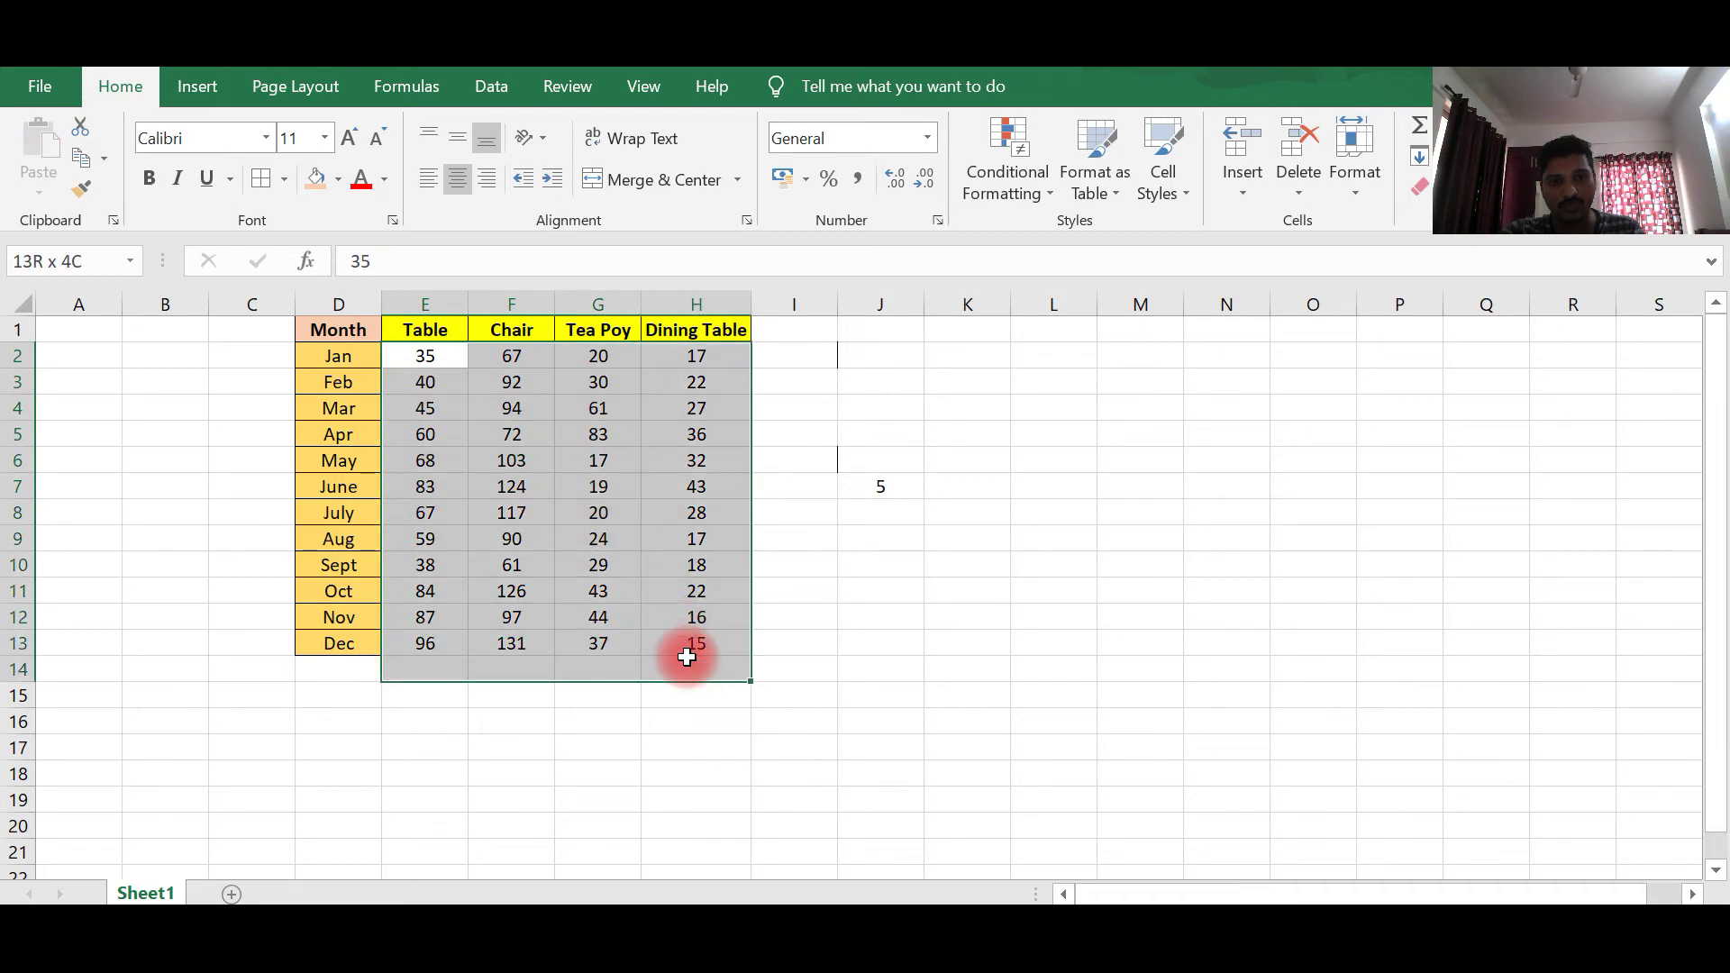
key("ctrl+c")
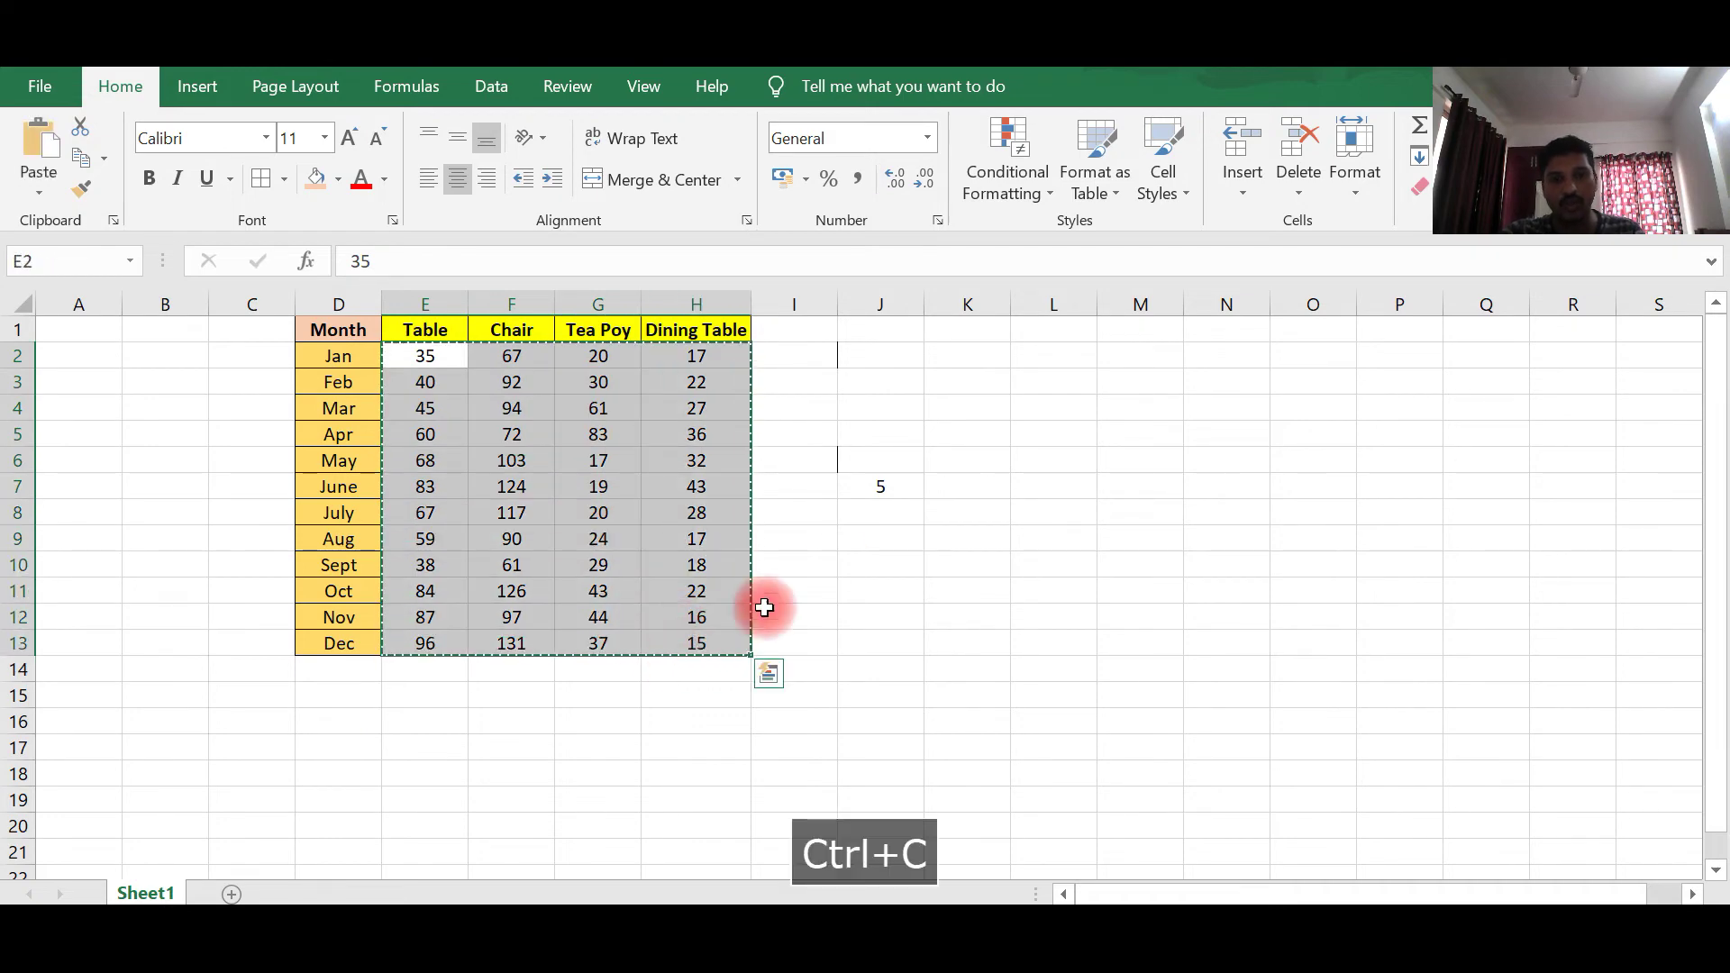
left_click(890, 483)
right_click(890, 483)
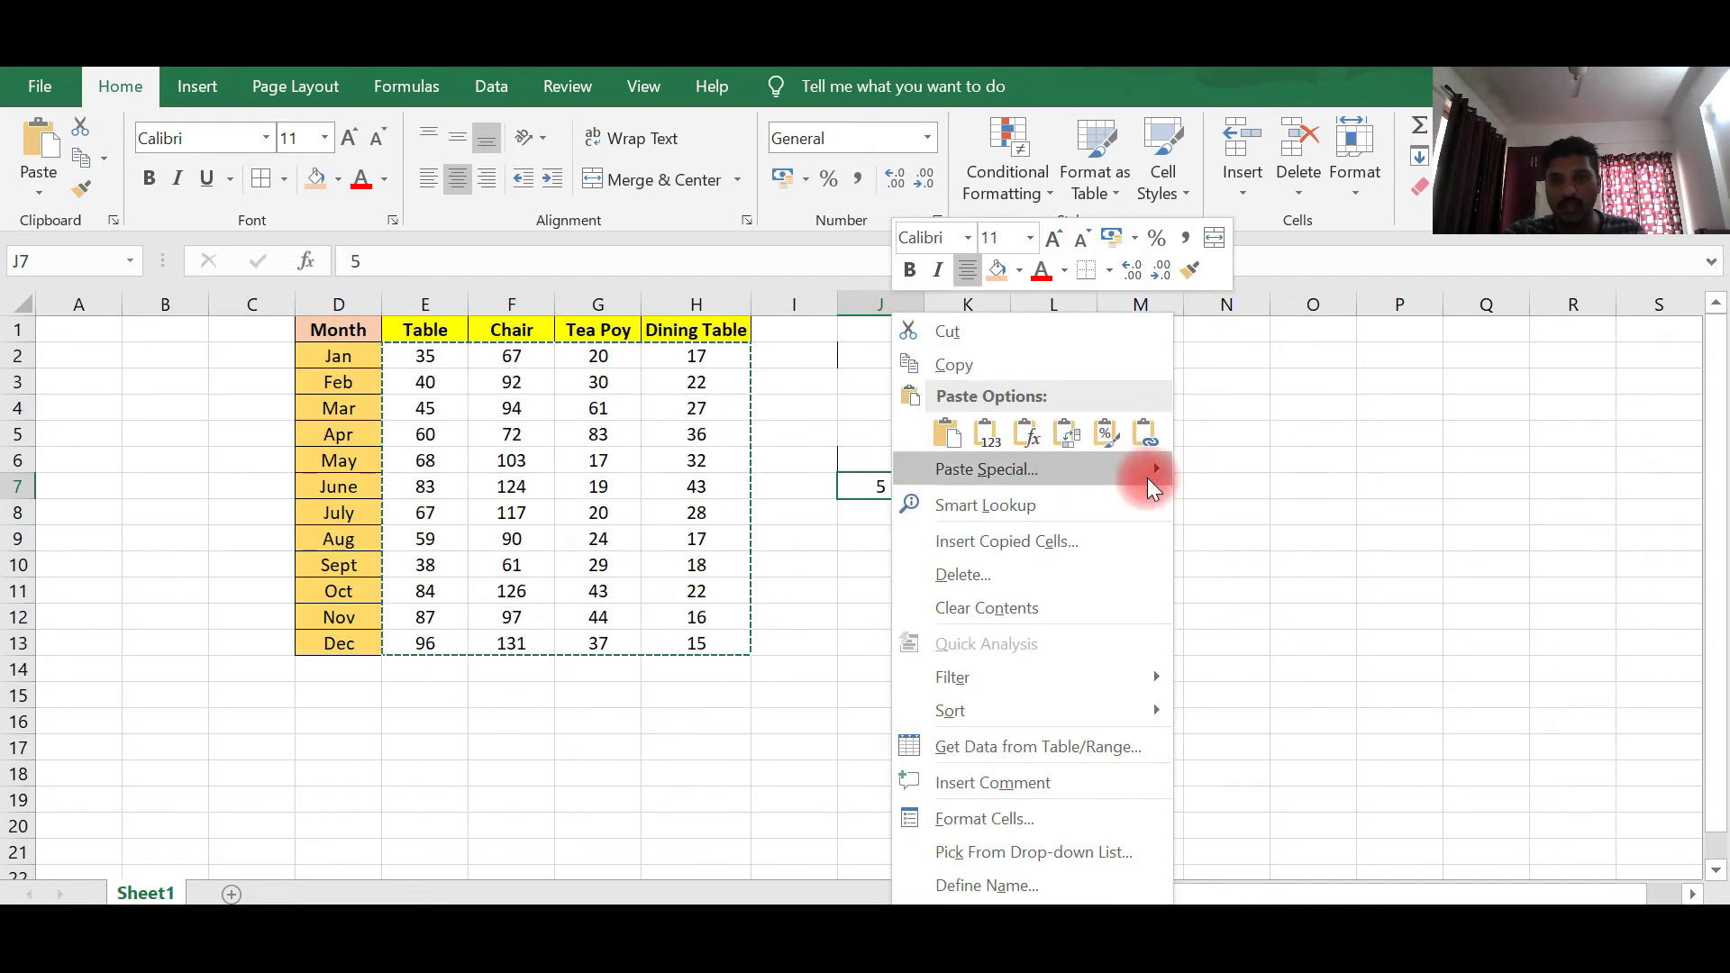
mouse_move(1157, 474)
left_click(1262, 721)
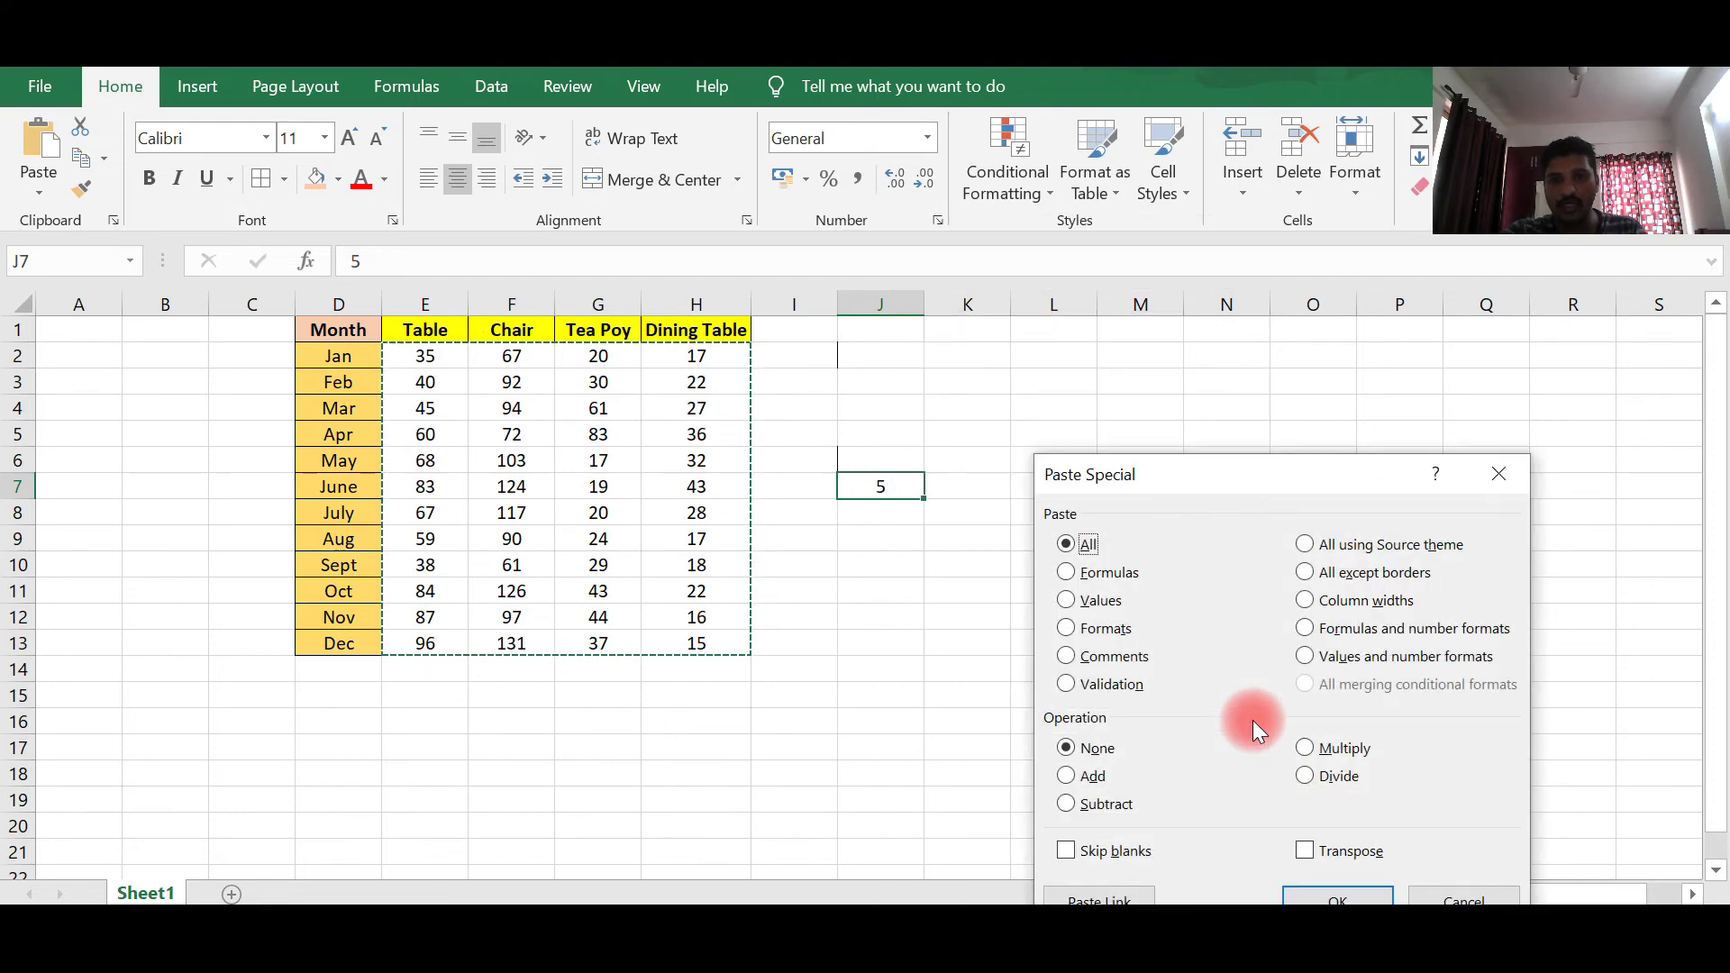
left_click_drag(1281, 487, 1271, 328)
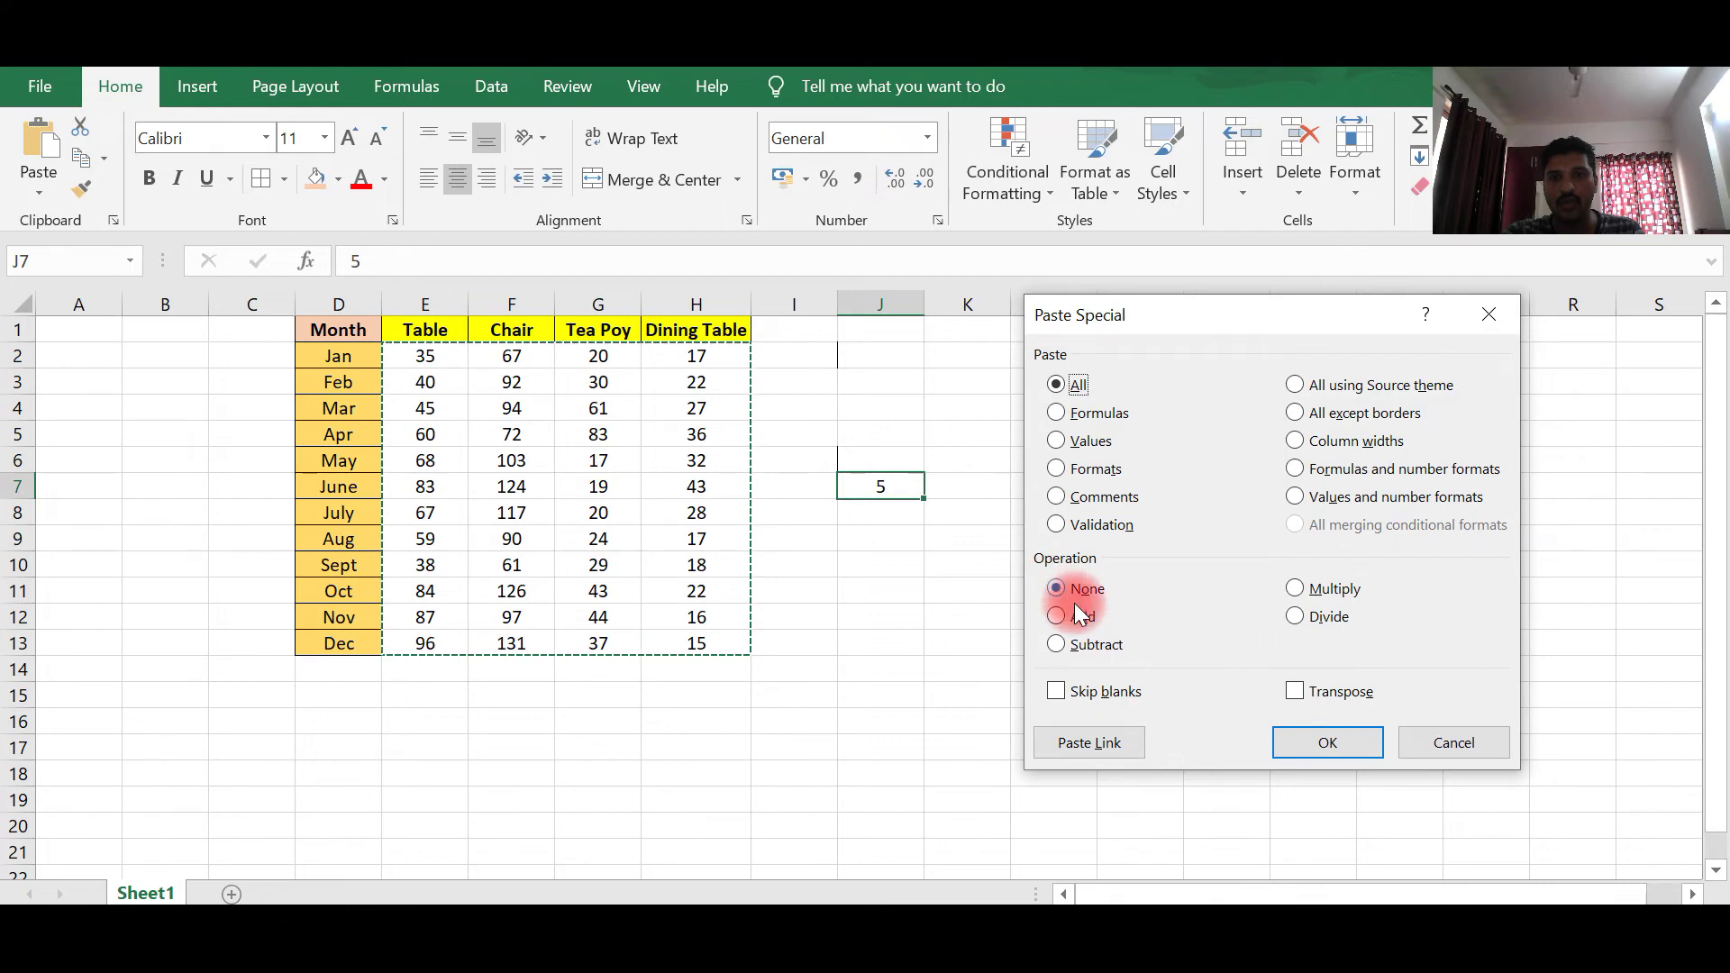
left_click(1321, 746)
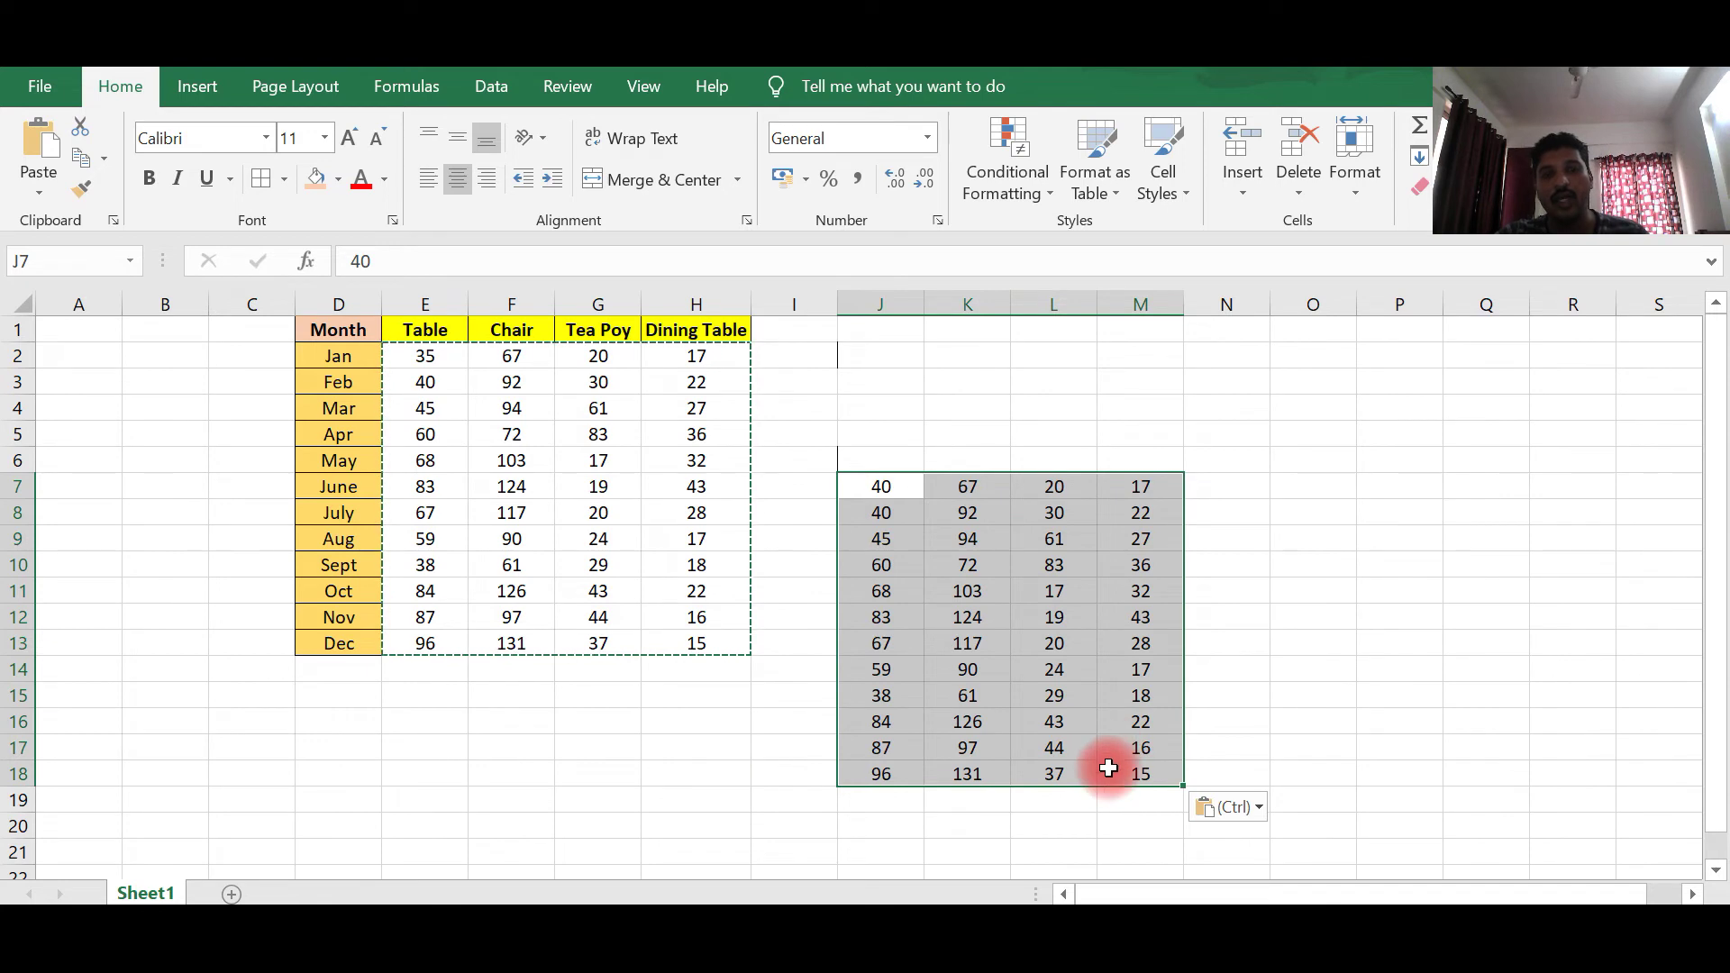
Undo the paste at J7 and cancel the active copy selection.
key("ctrl+z")
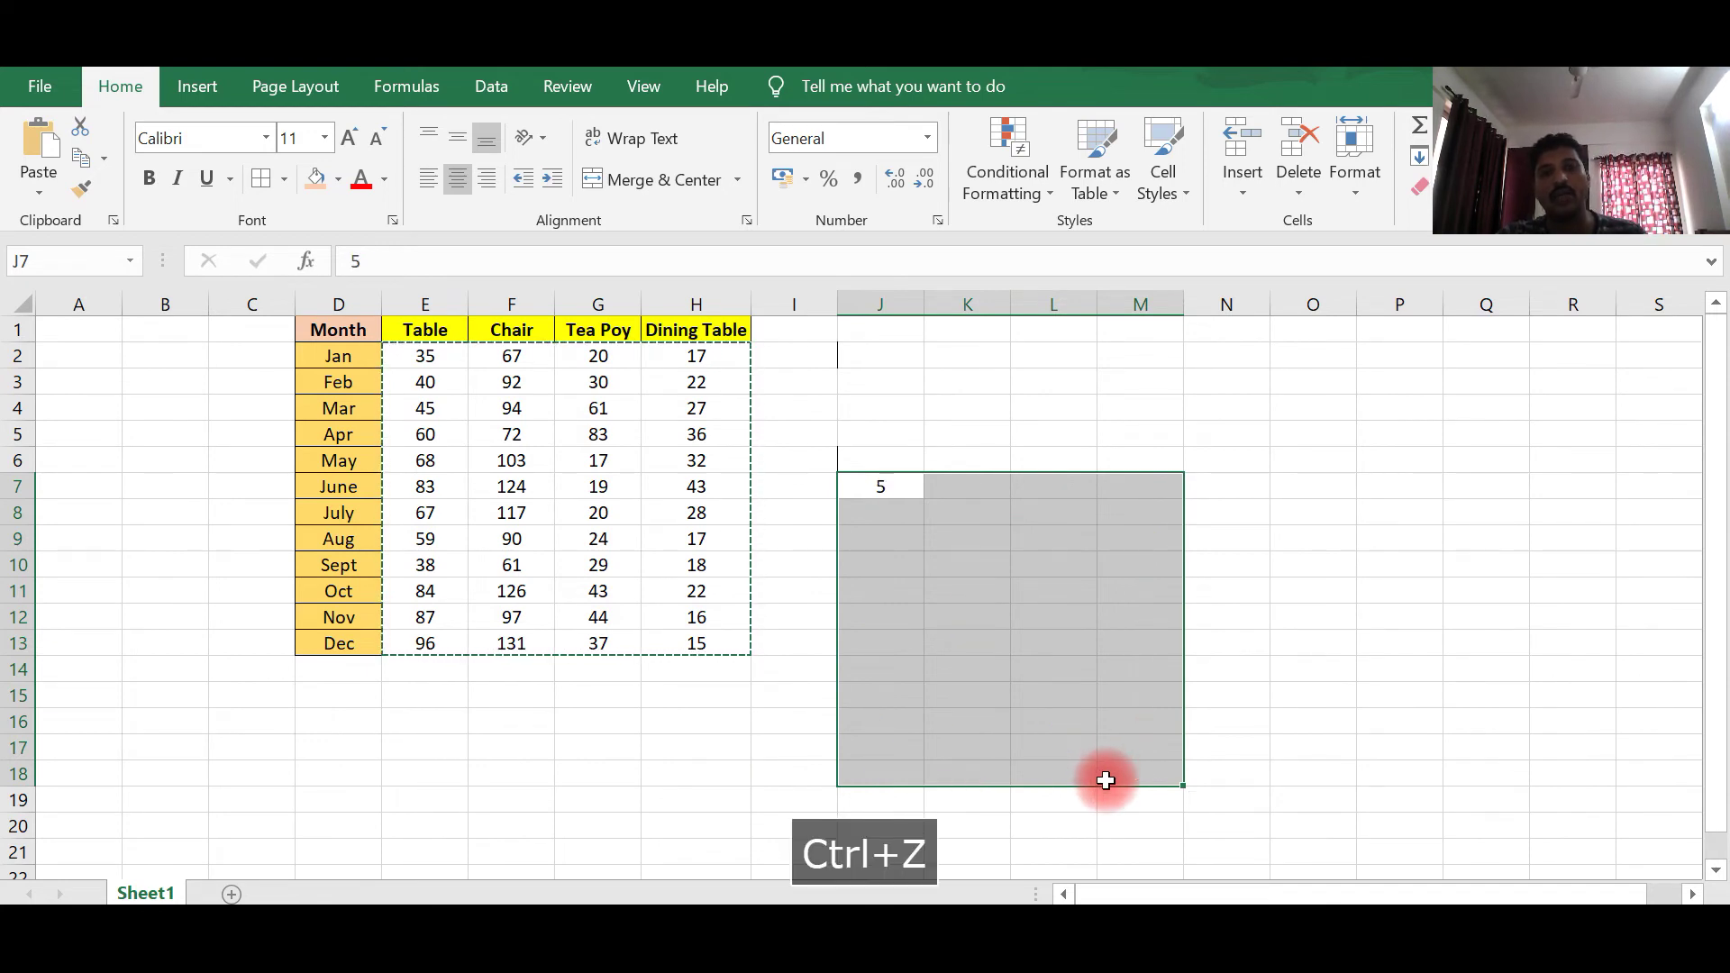
left_click(1242, 622)
key("Escape")
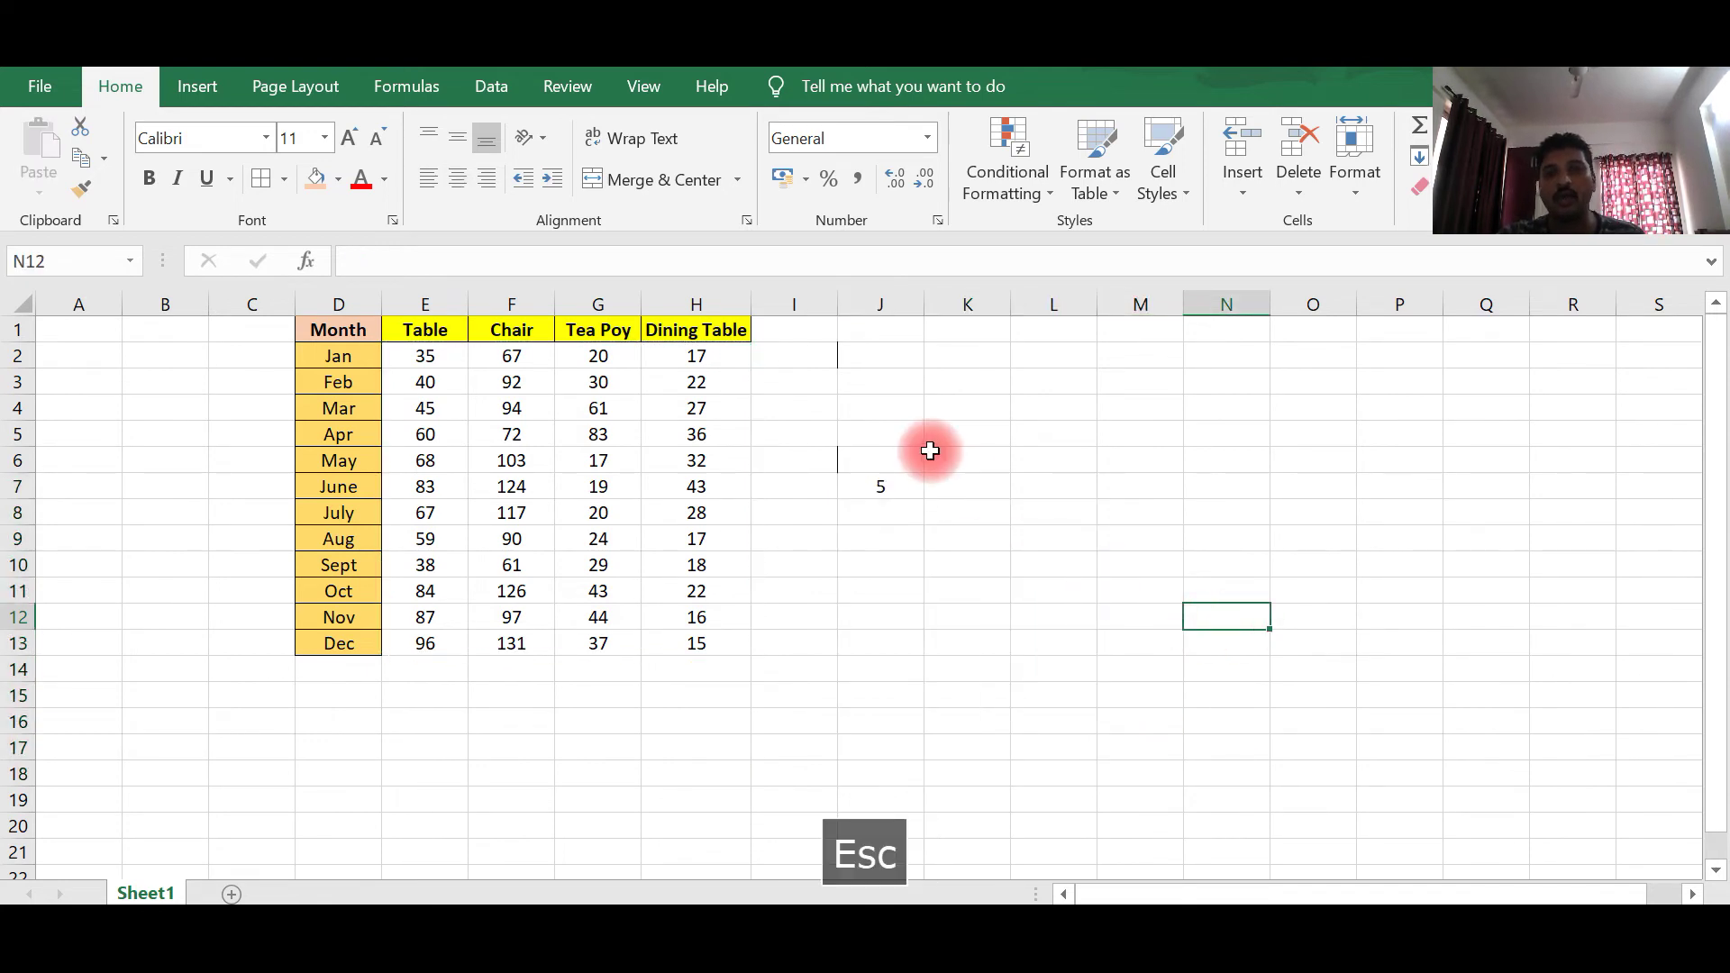
Divide all sales figures in E2:H13 by the value in J7 using Paste Special with the Divide operation.
left_click(881, 482)
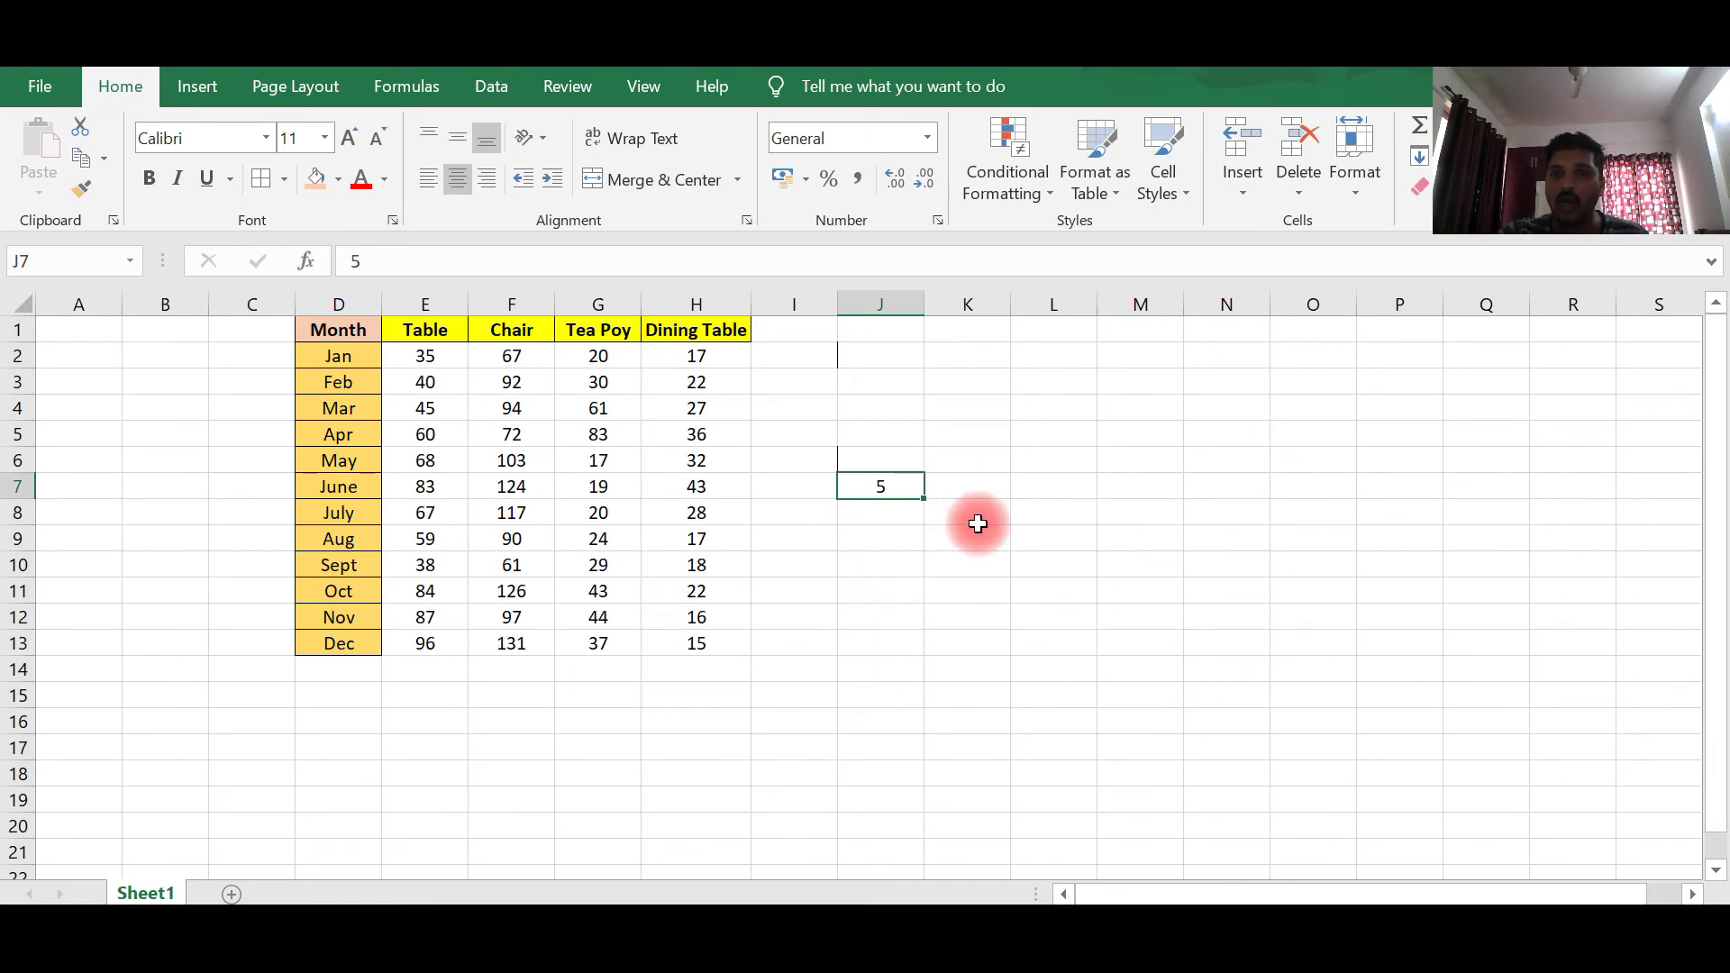
key("ctrl+c")
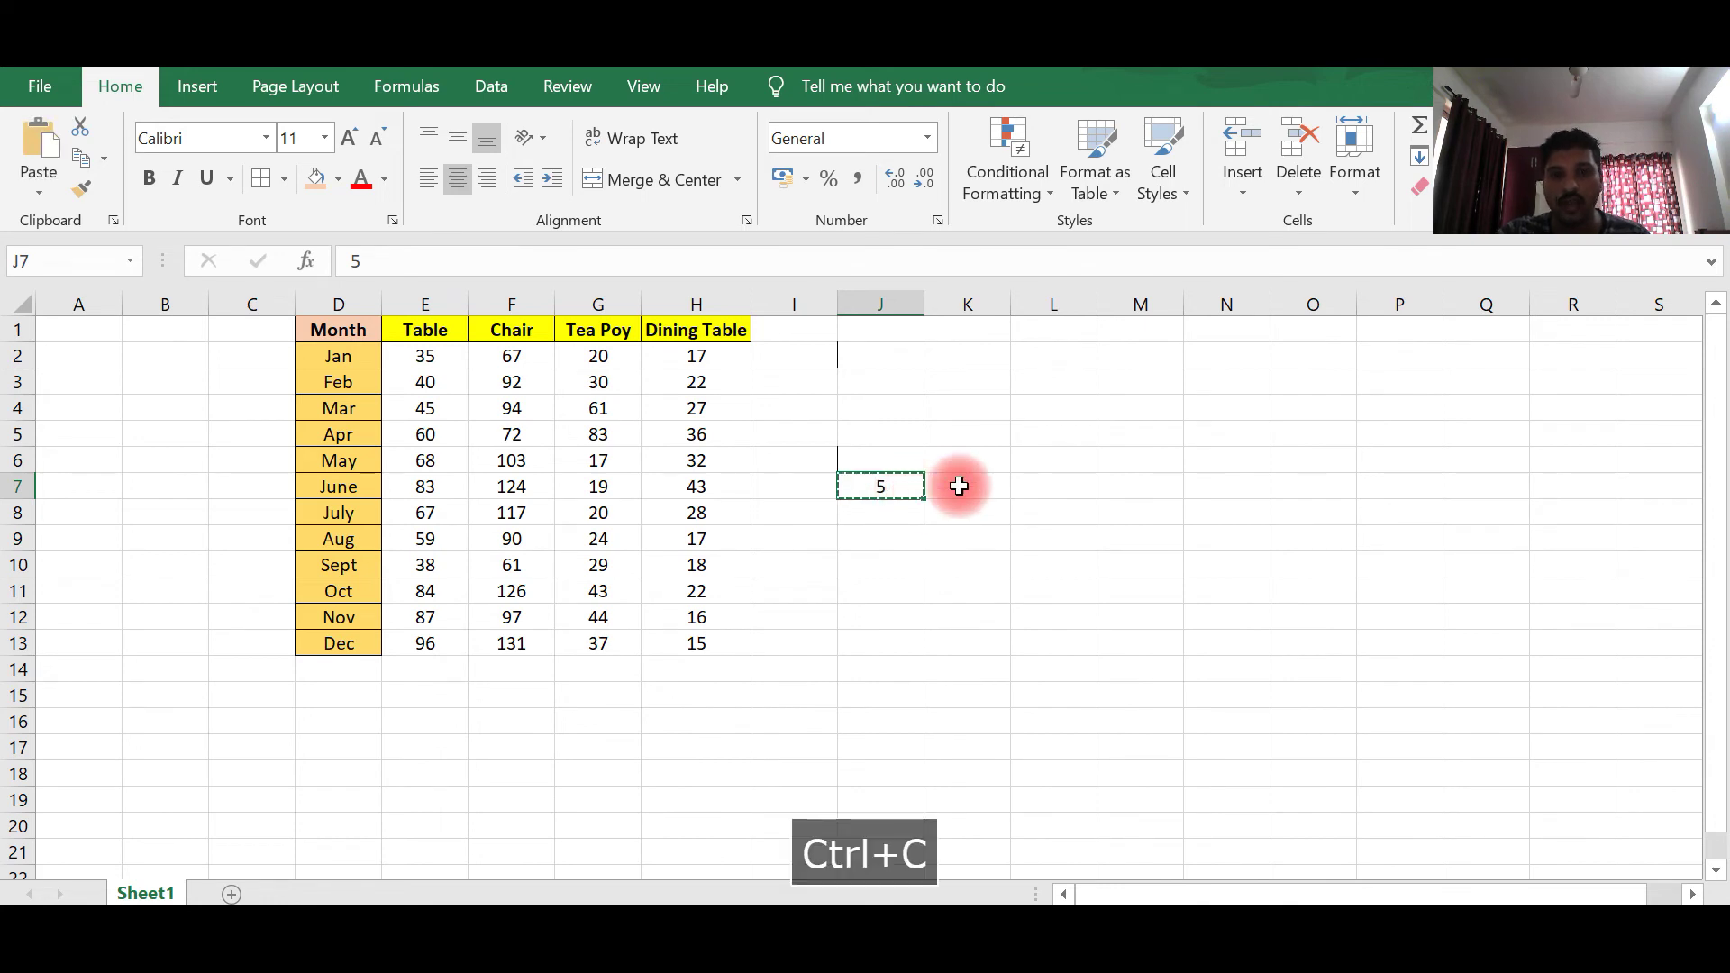
left_click_drag(437, 354, 691, 652)
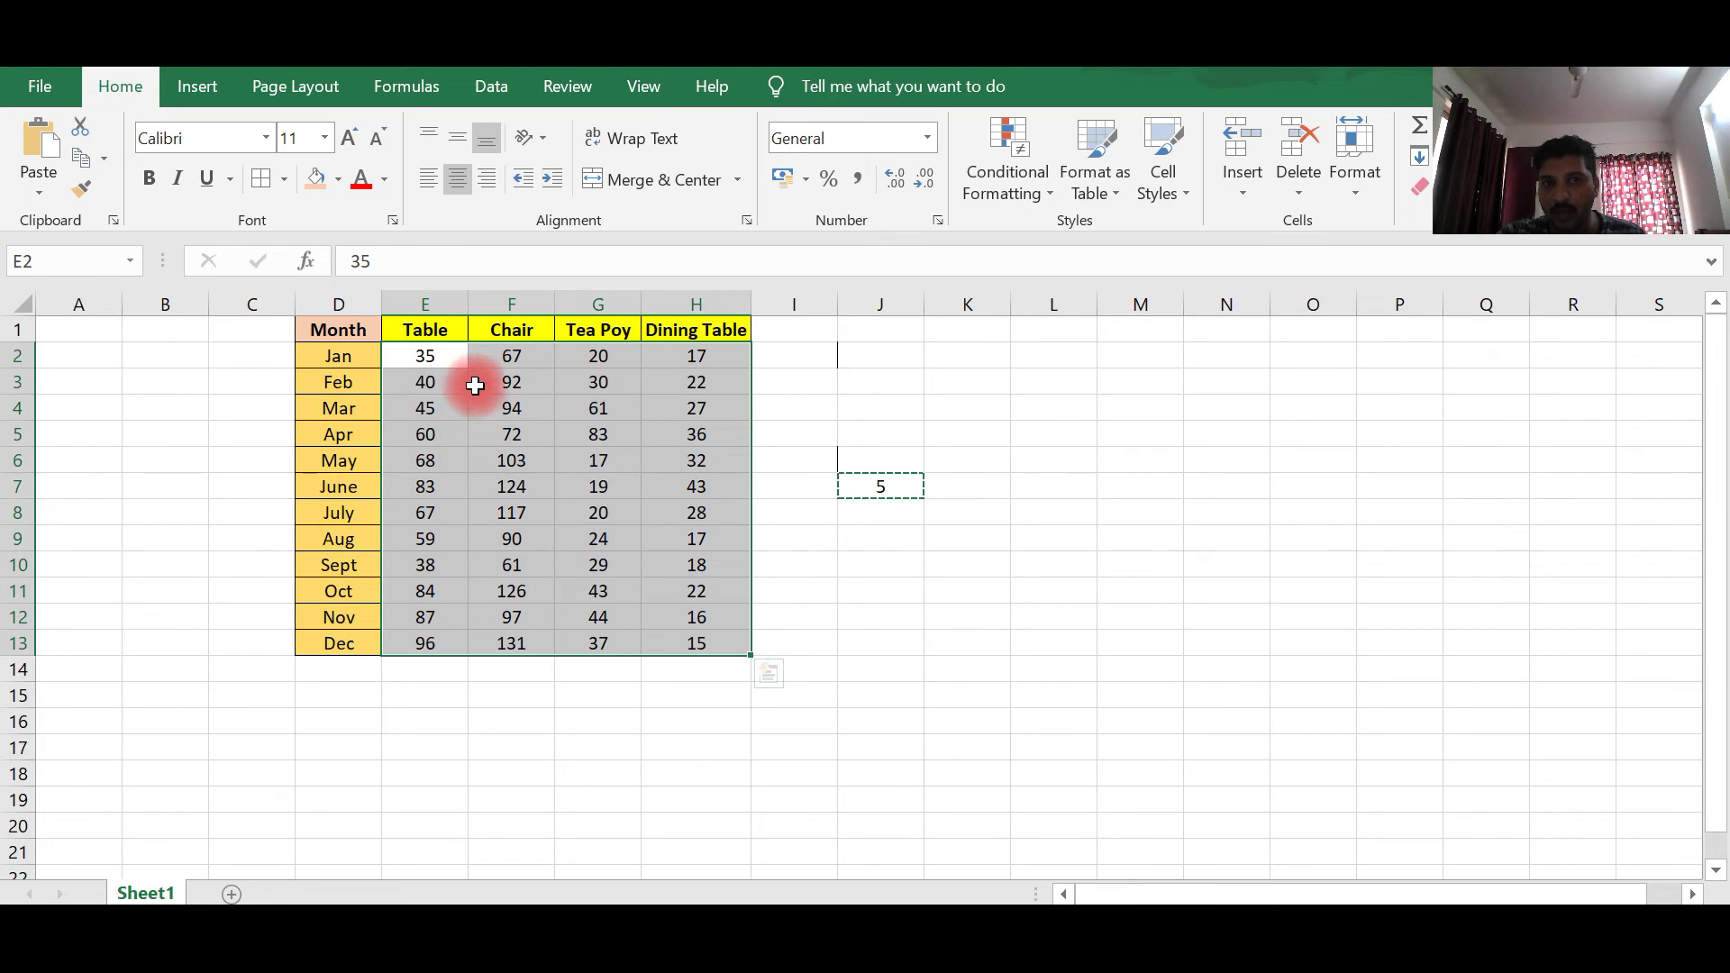
right_click(551, 465)
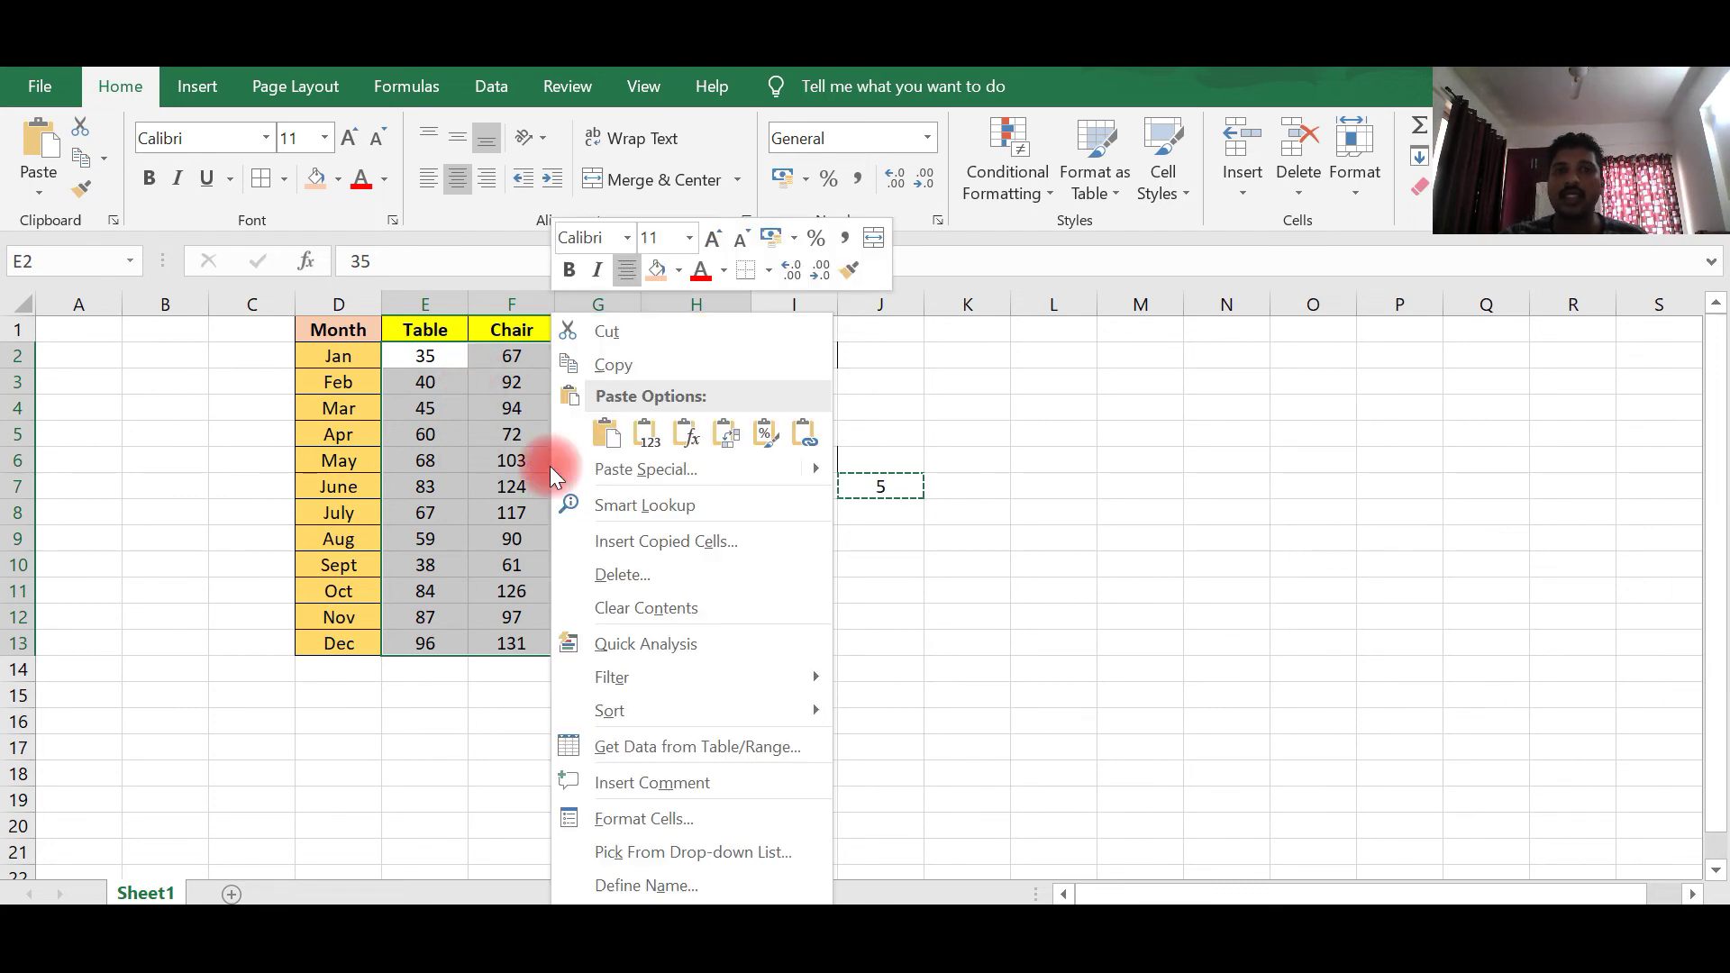
mouse_move(818, 470)
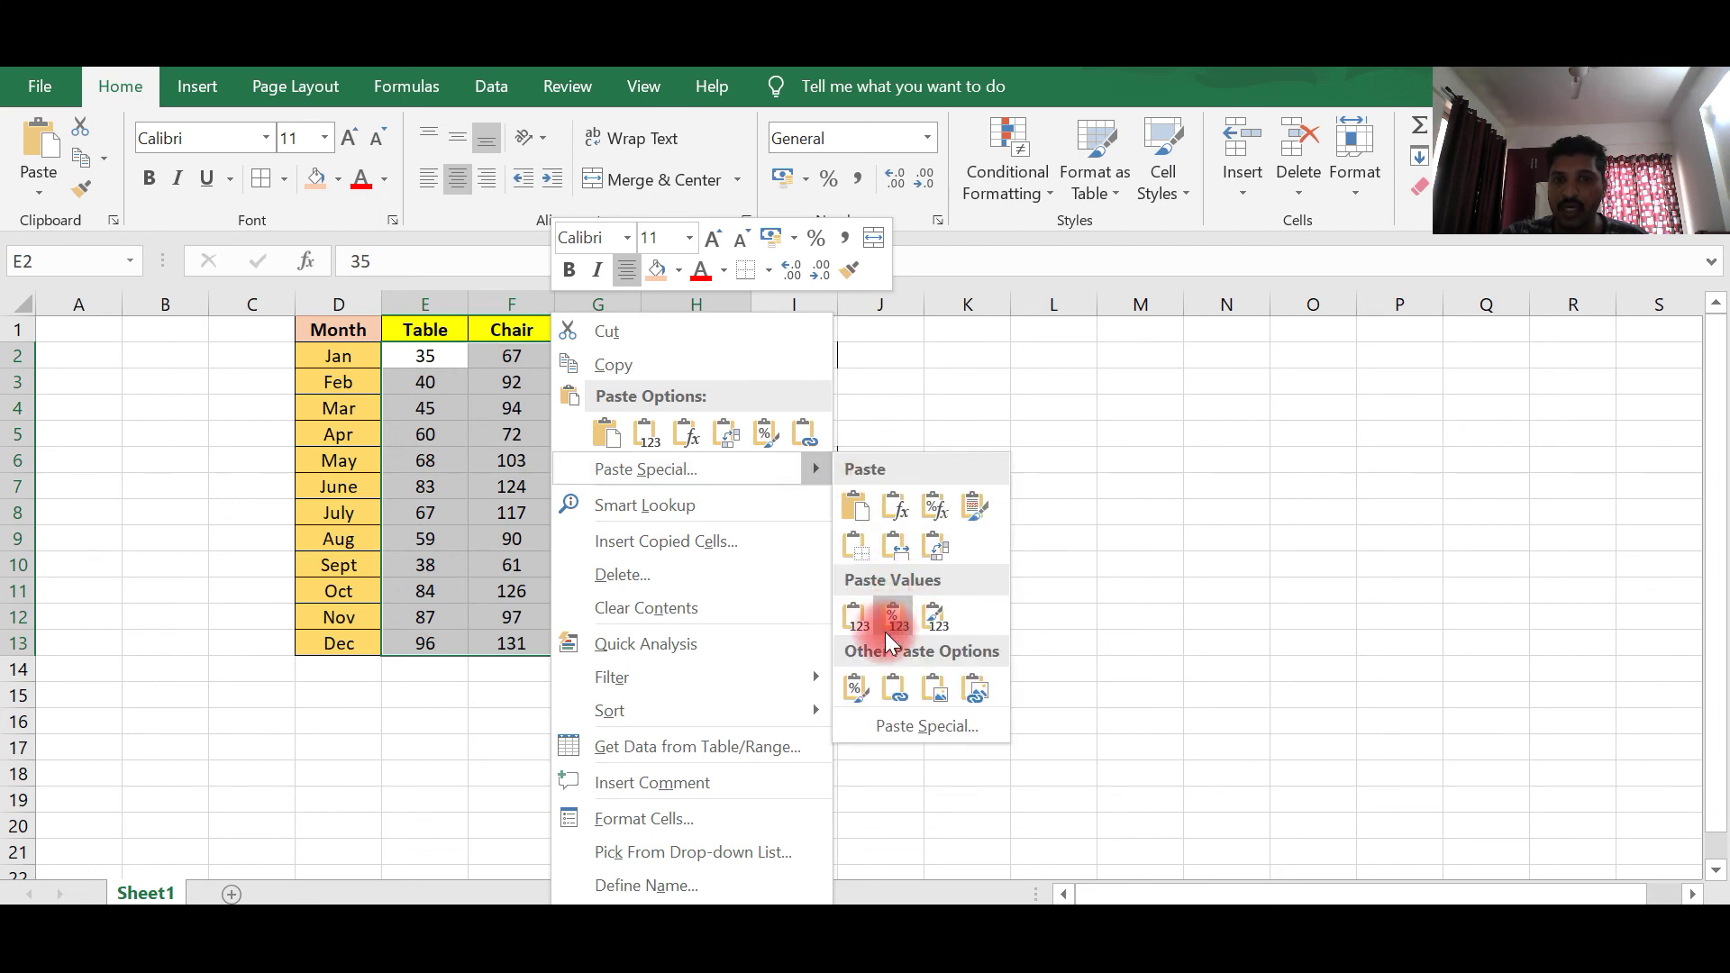
left_click(906, 727)
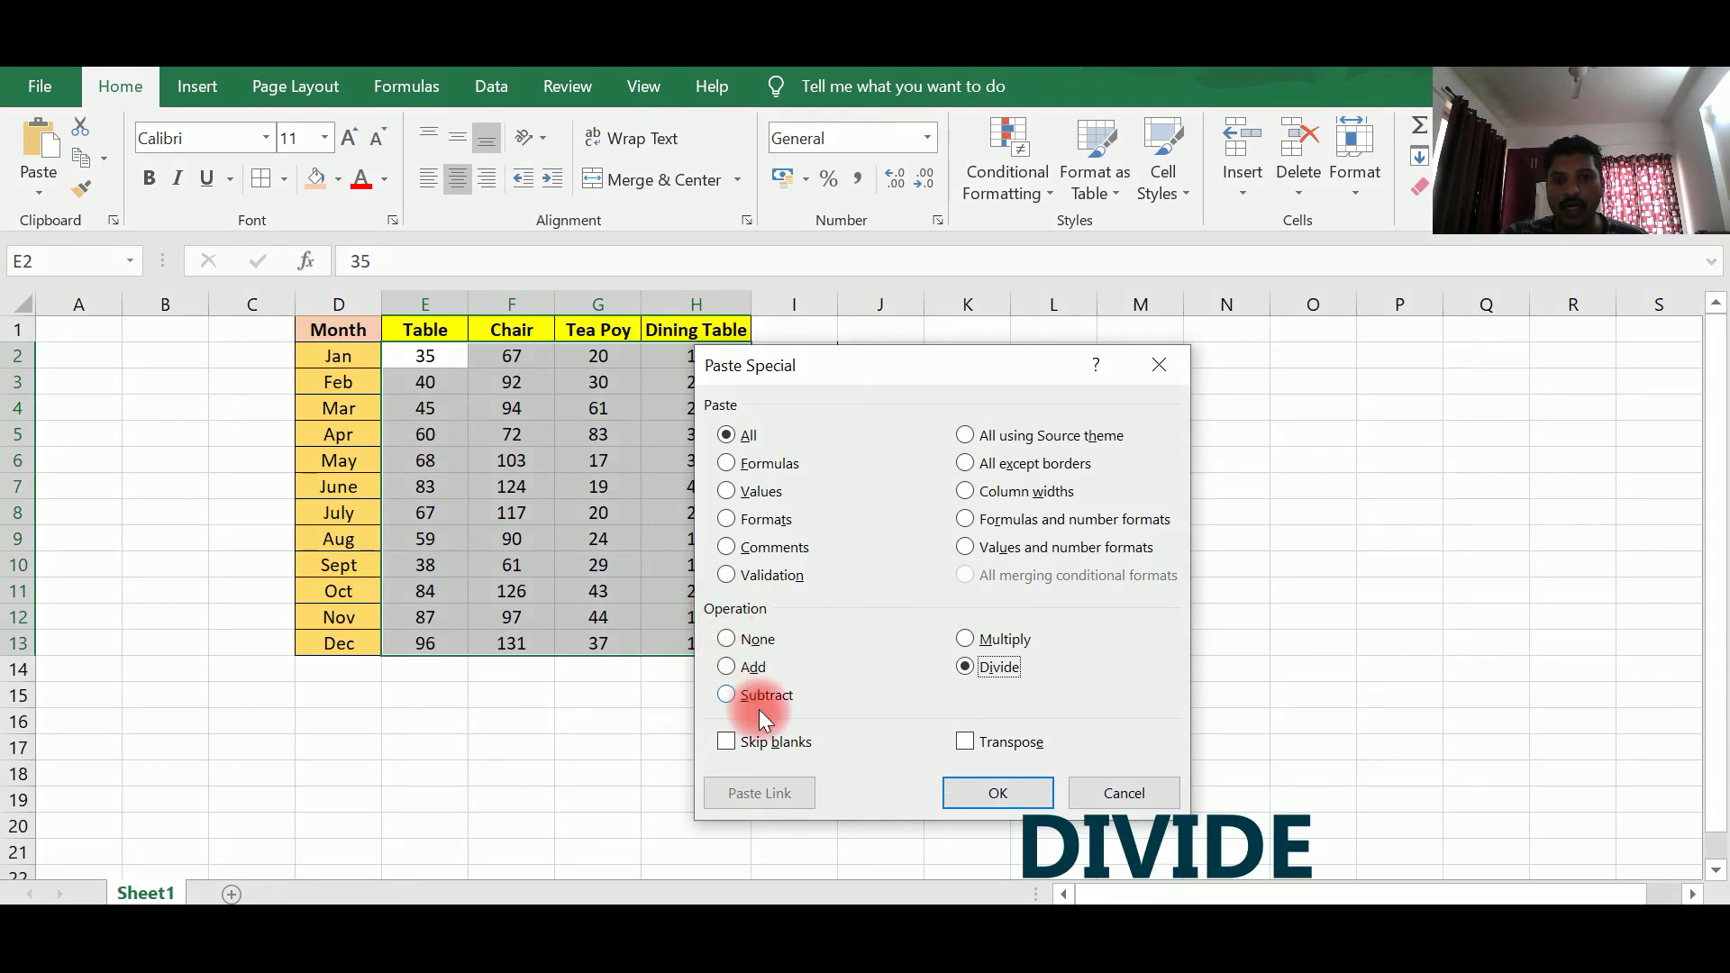
left_click(998, 793)
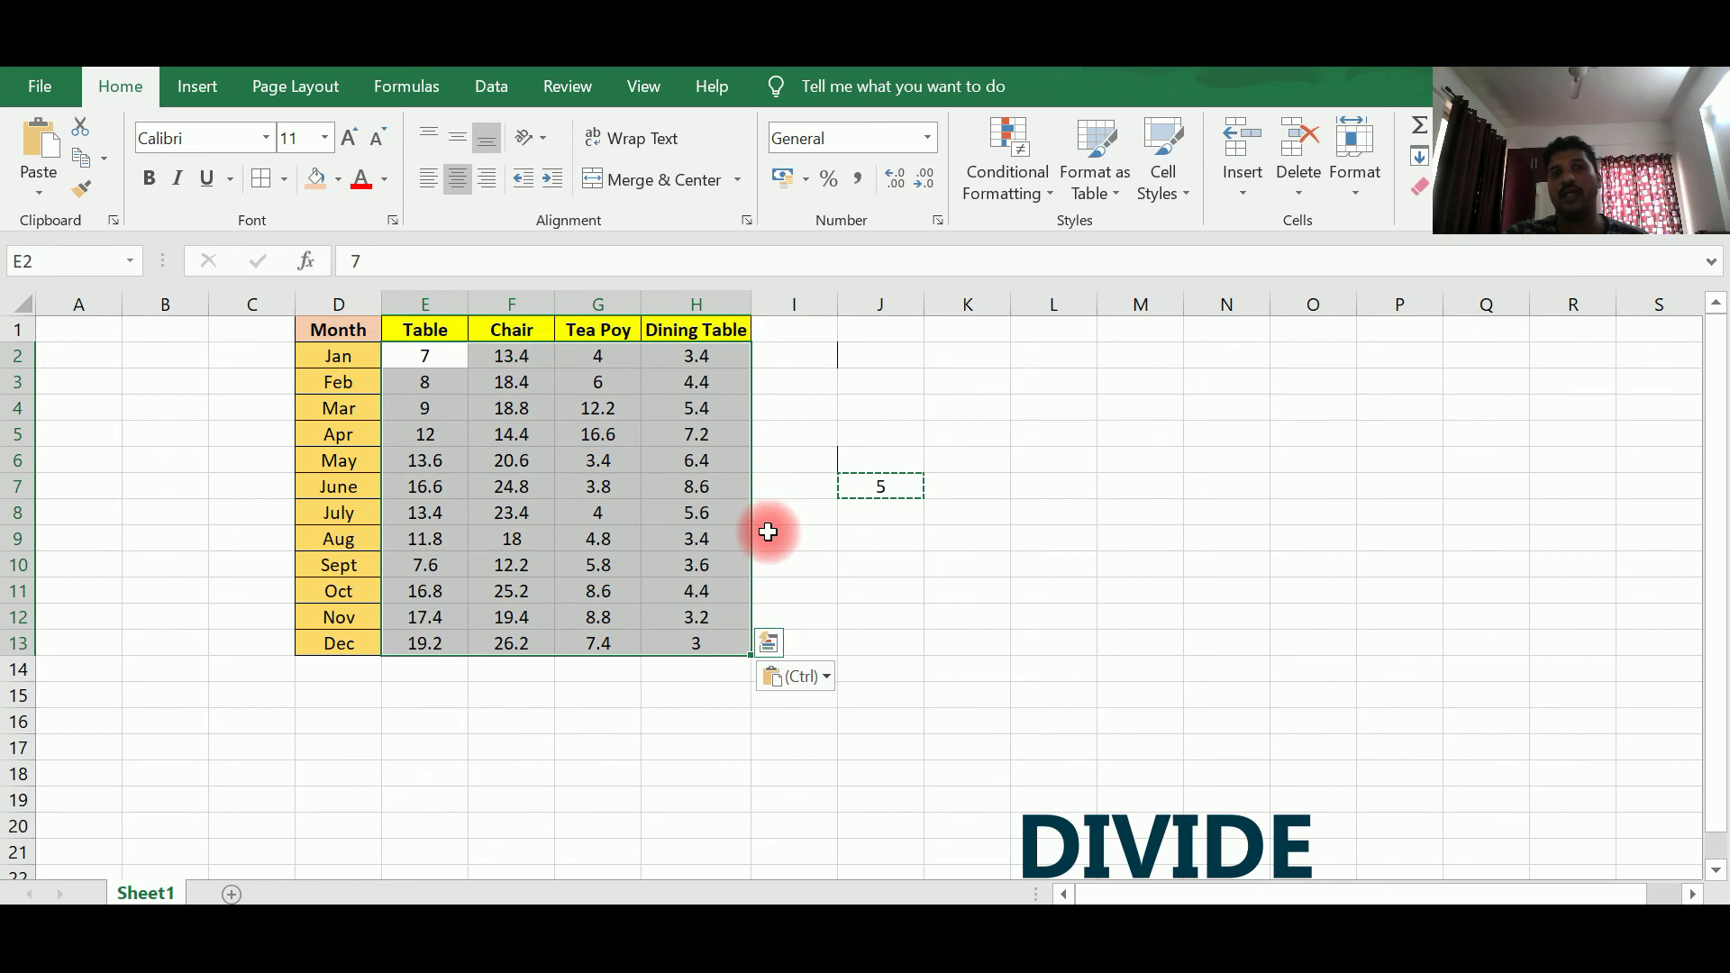
left_click(1065, 591)
key("Escape")
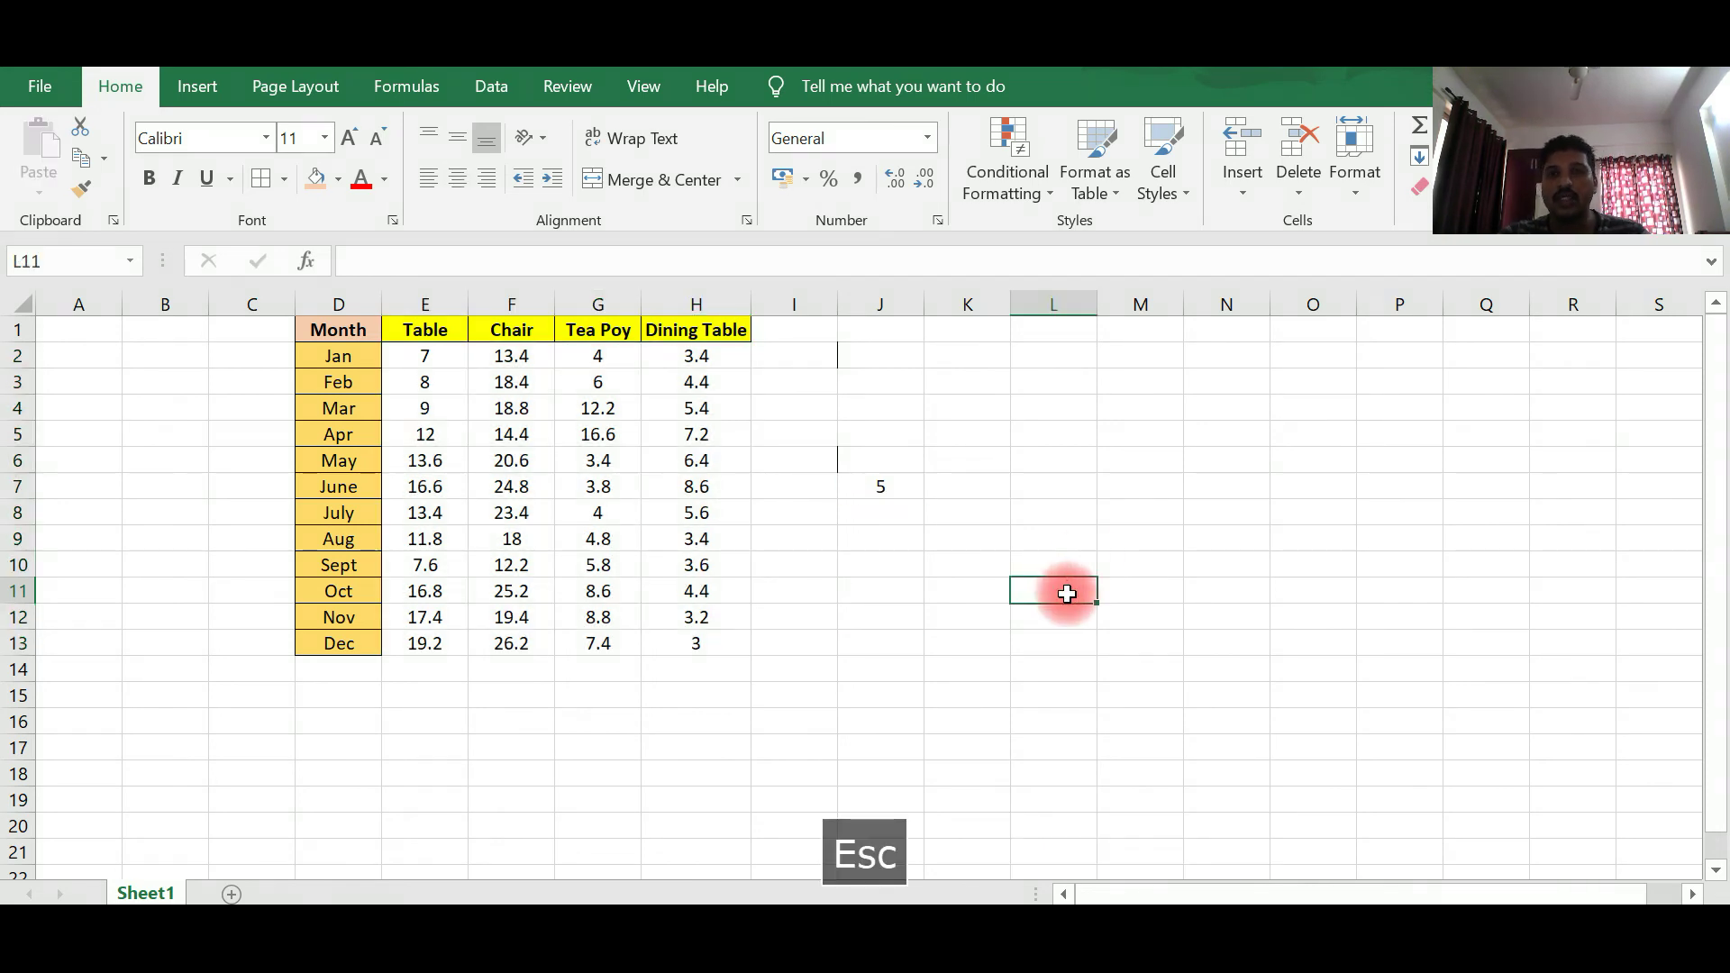